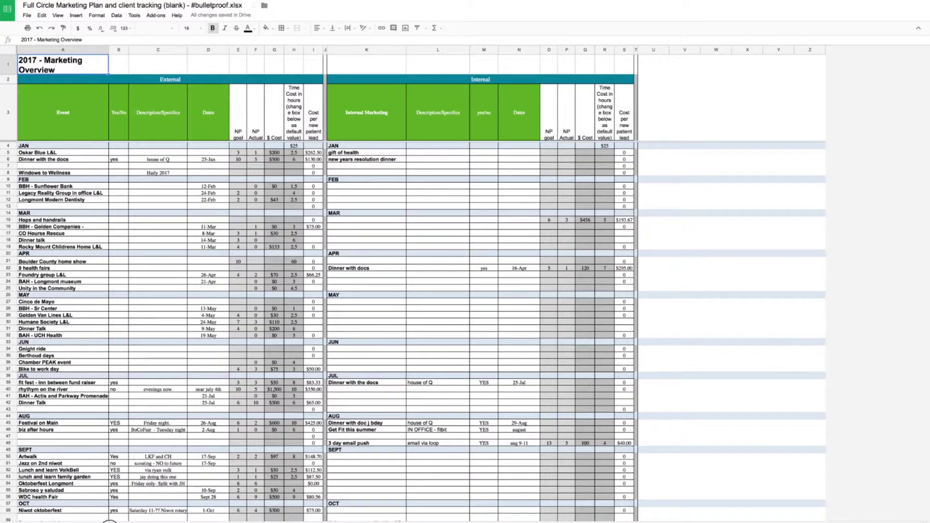
- Browse through the workbook's sheets and return to the 2017 Marketing Overview sheet
key(ctrl+shift+Page_Down)
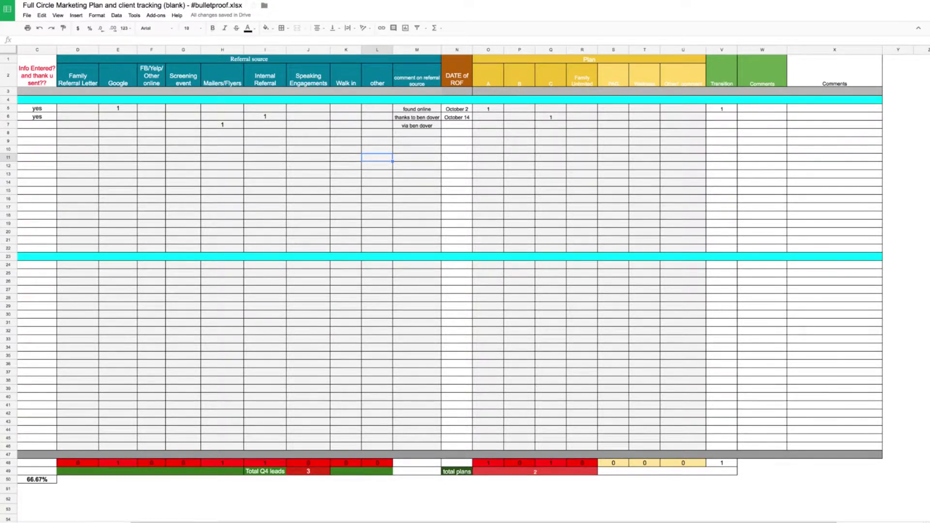
key(ctrl+shift+Page_Down)
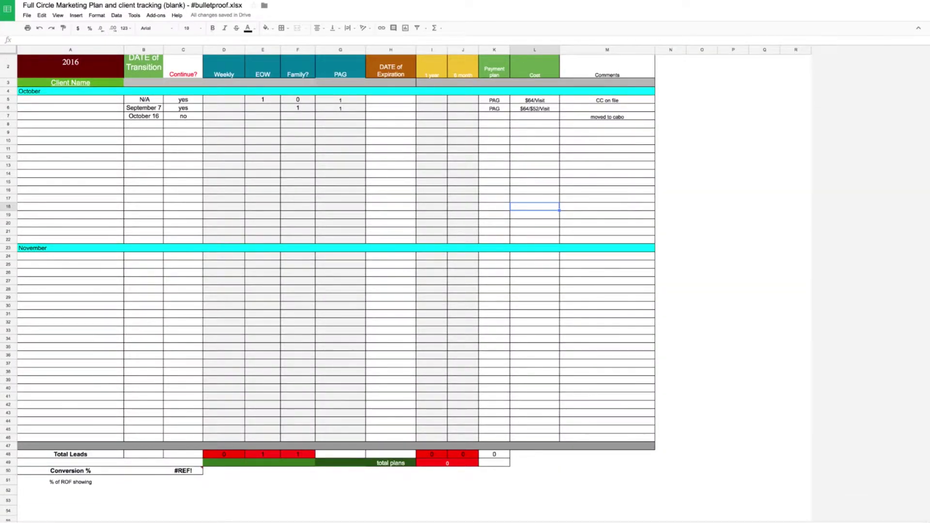
key(ctrl+shift+Page_Down)
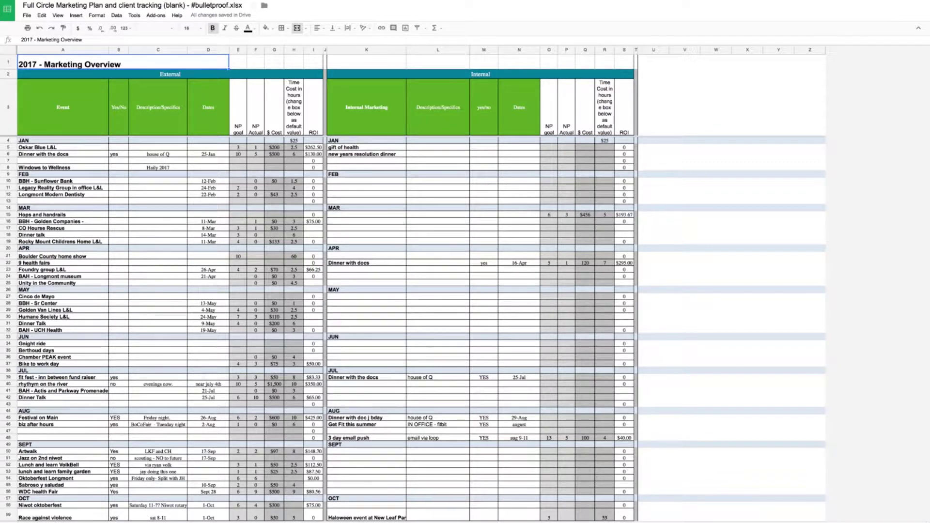
key(ctrl+shift+Page_Down)
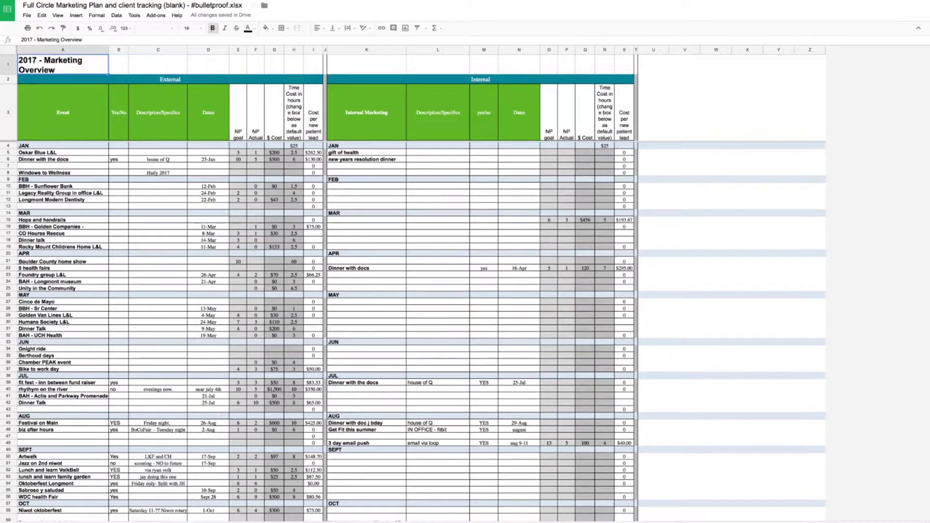
key(ctrl+shift+Page_Down)
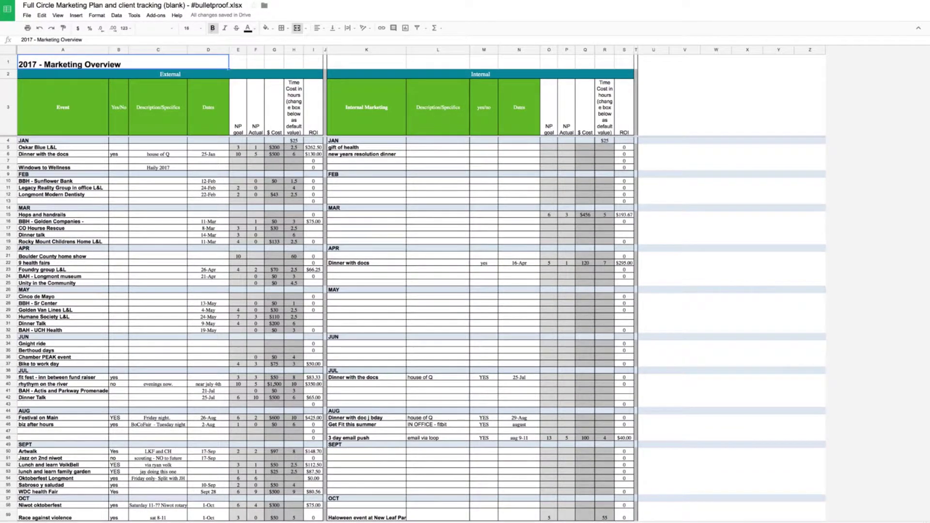
key(ctrl+shift+Page_Down)
key(ctrl+shift+Page_Down)
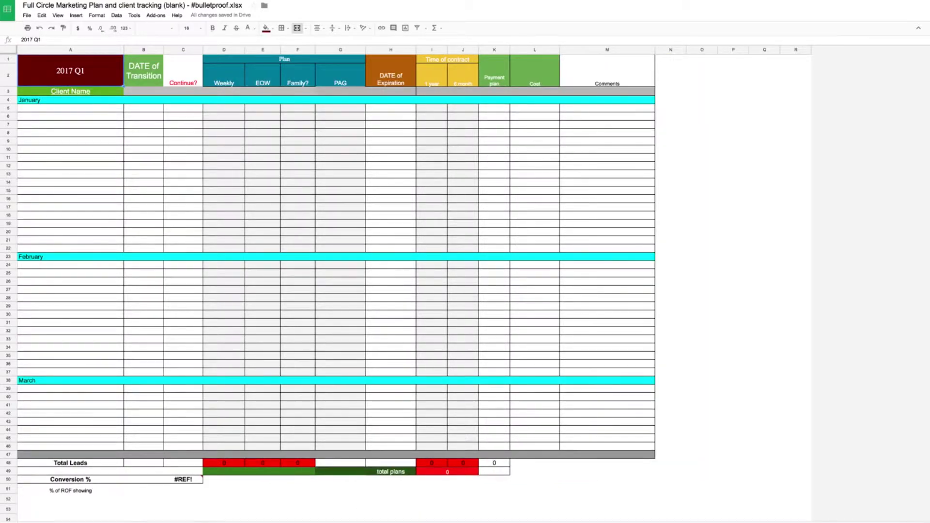
key(ctrl+shift+Page_Down)
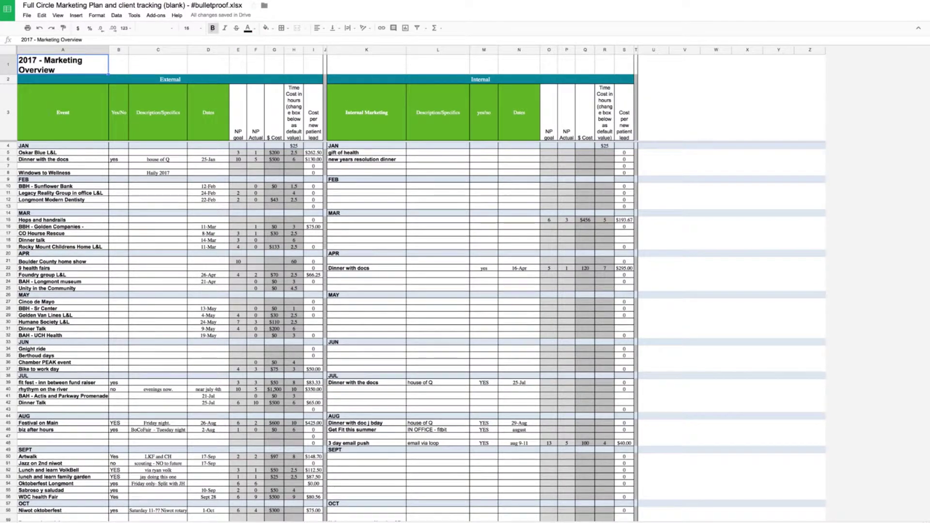
- Inspect the Internal, Event, External and Internal section headers and the JAN label
click(343, 112)
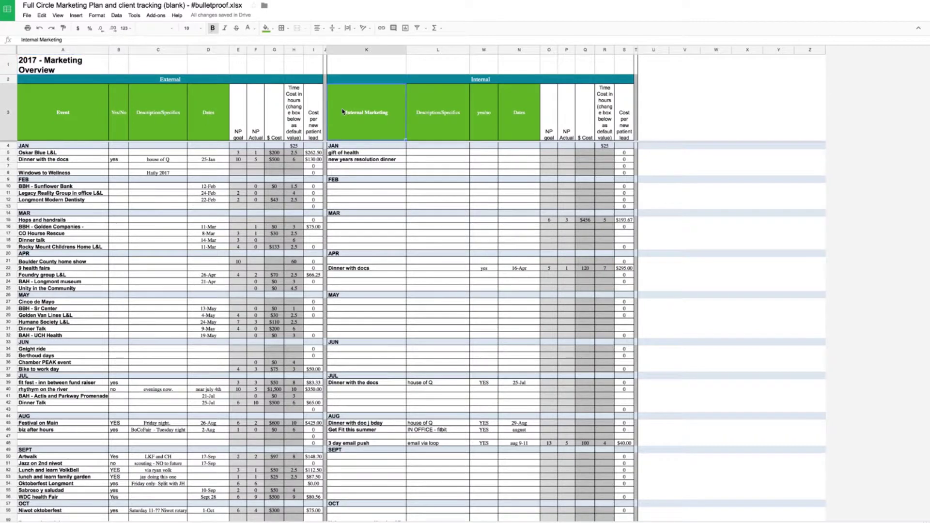
click(56, 110)
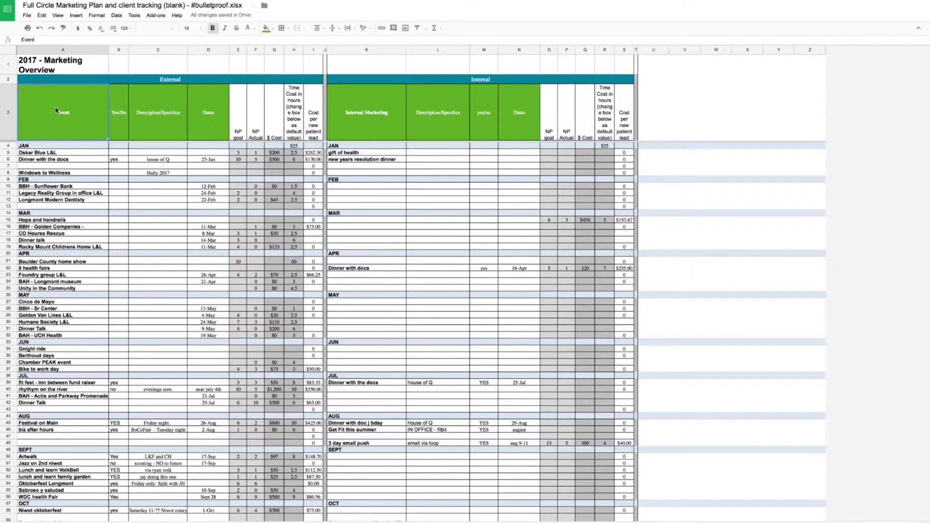
click(165, 81)
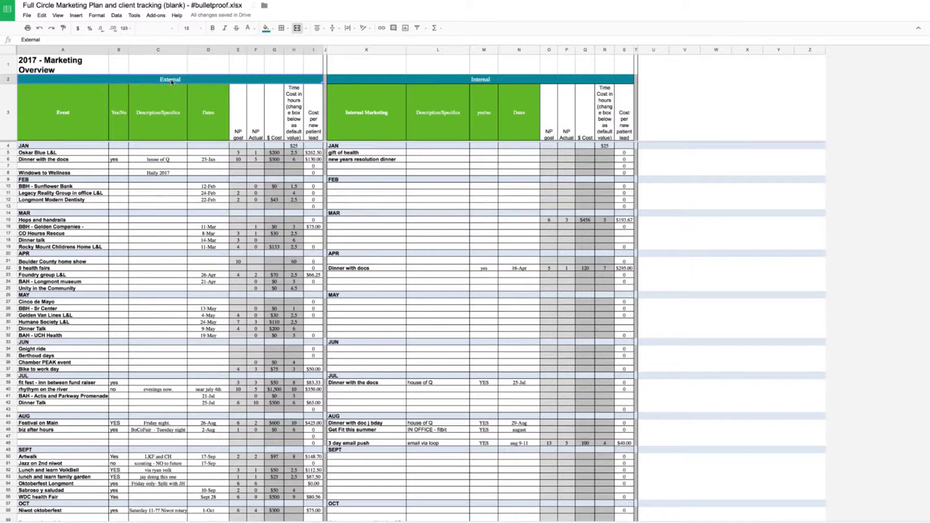
click(367, 82)
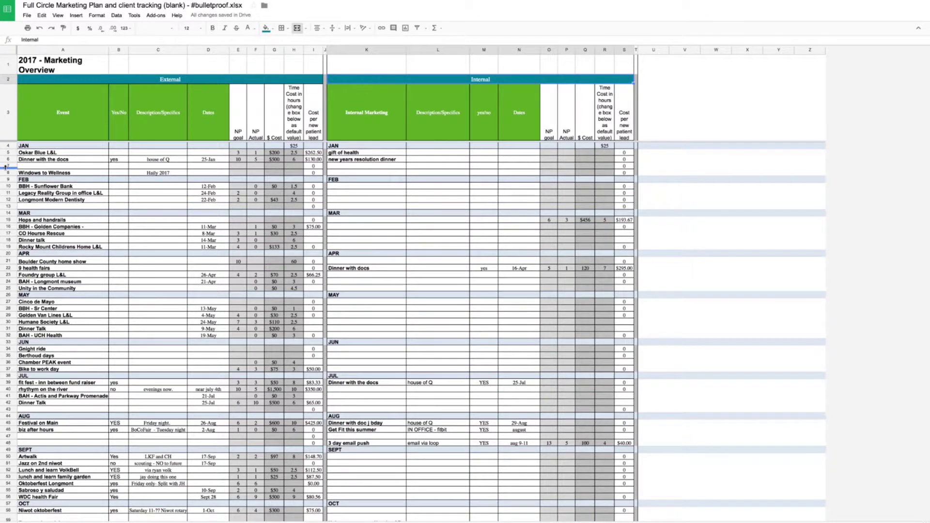
click(36, 139)
click(34, 146)
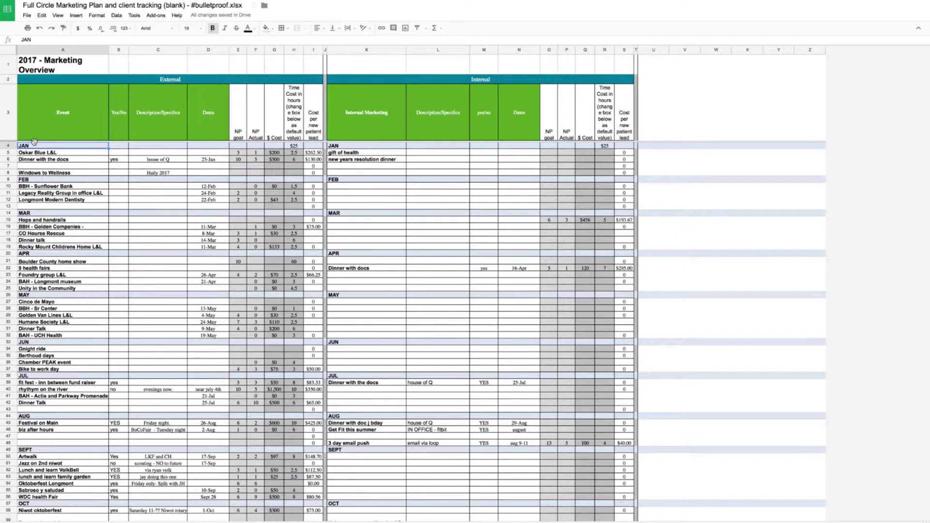
- Change the A1 title's year from 2017 to 2016, making it '2016 - Marketing Overview'
click(42, 62)
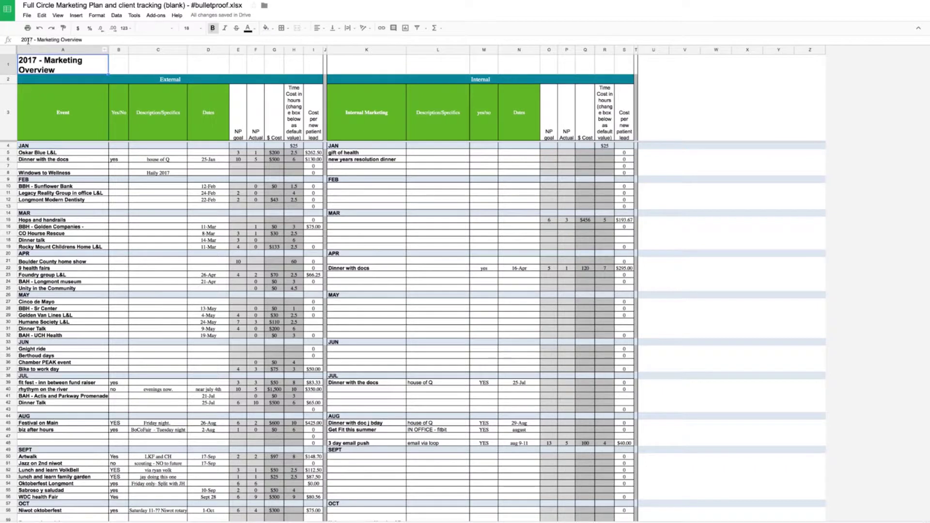
click(33, 41)
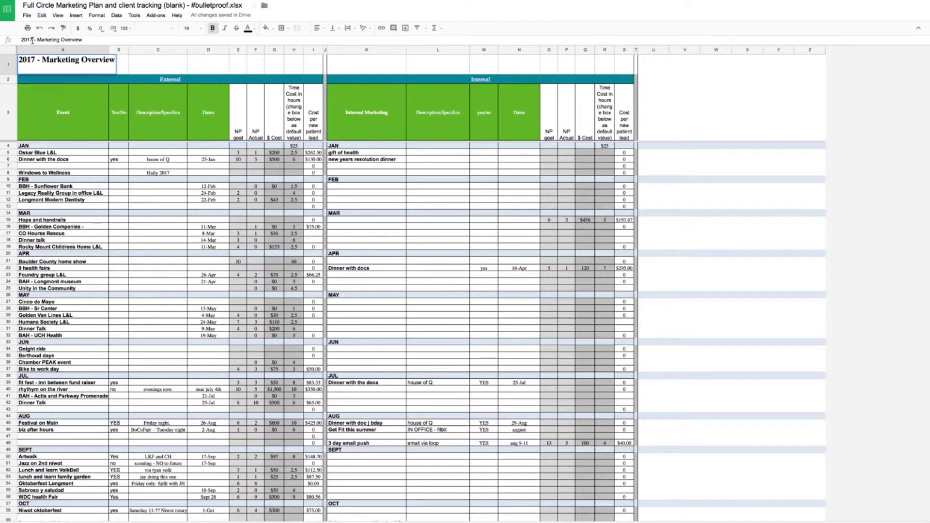
key(BackSpace)
text(6)
key(Return)
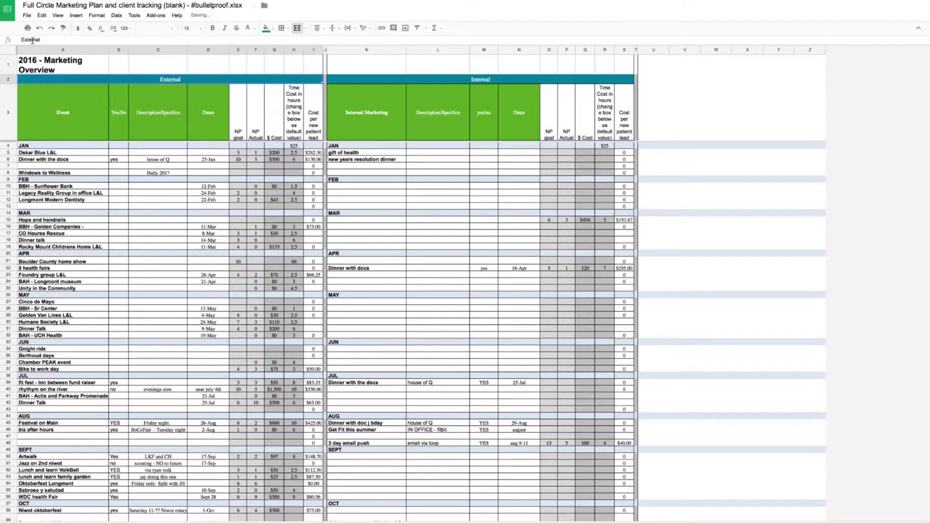
click(50, 147)
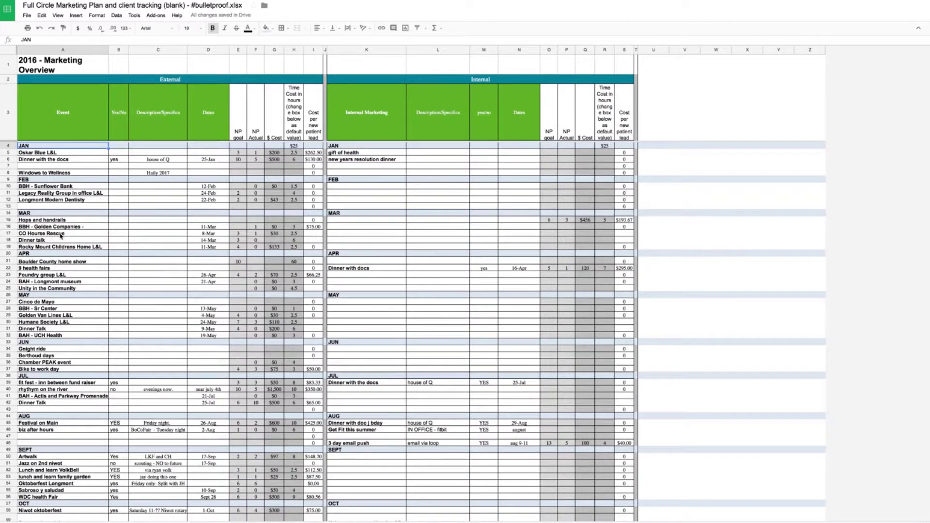
key(Down)
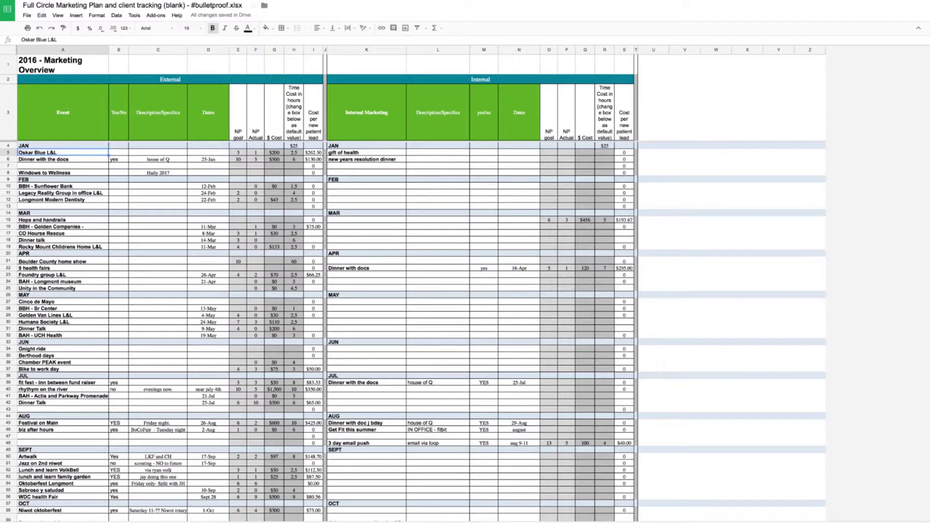
- Rename the first January event to 'Oskar Blues L&L' and mark it yes
click(47, 39)
text(s)
key(Return)
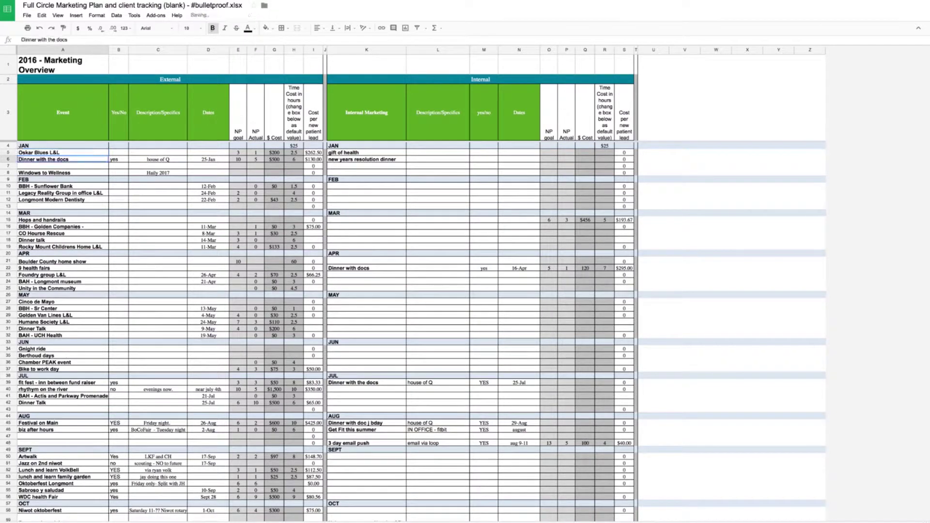
click(63, 153)
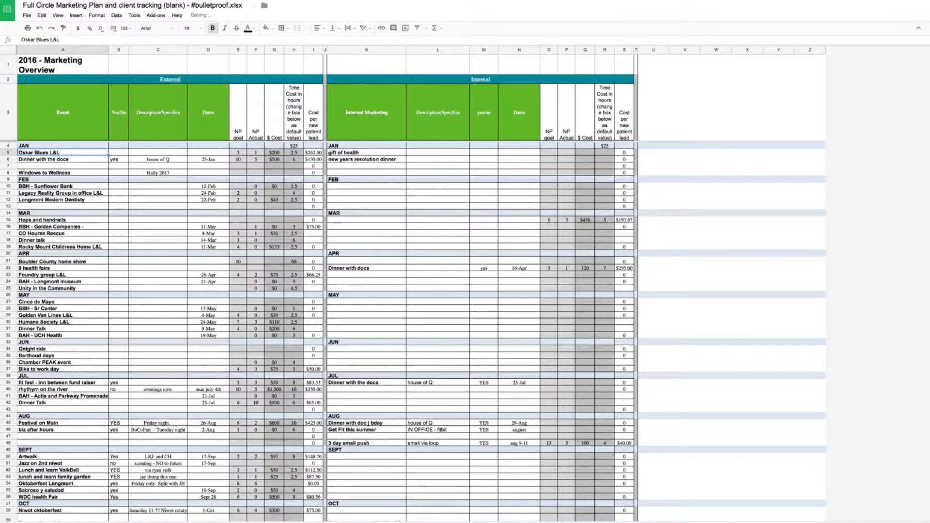
click(119, 153)
text(y)
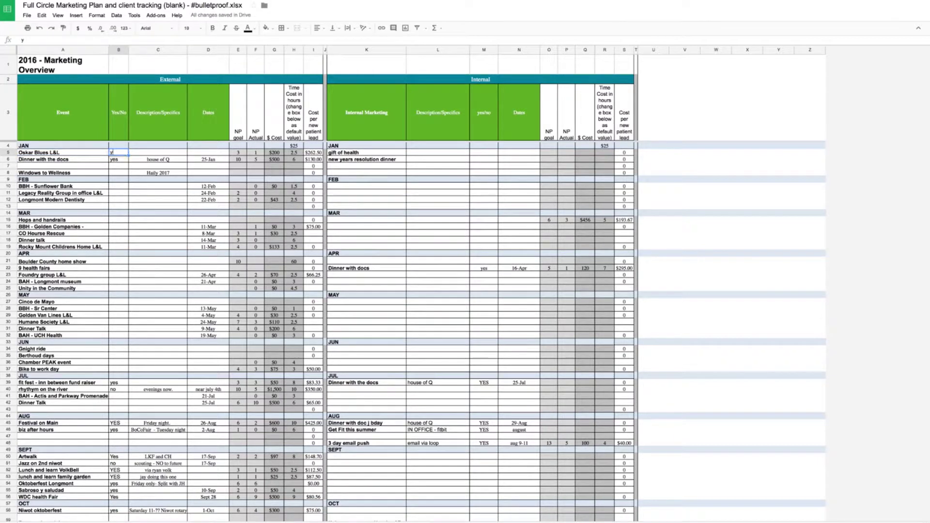
text(es)
key(Tab)
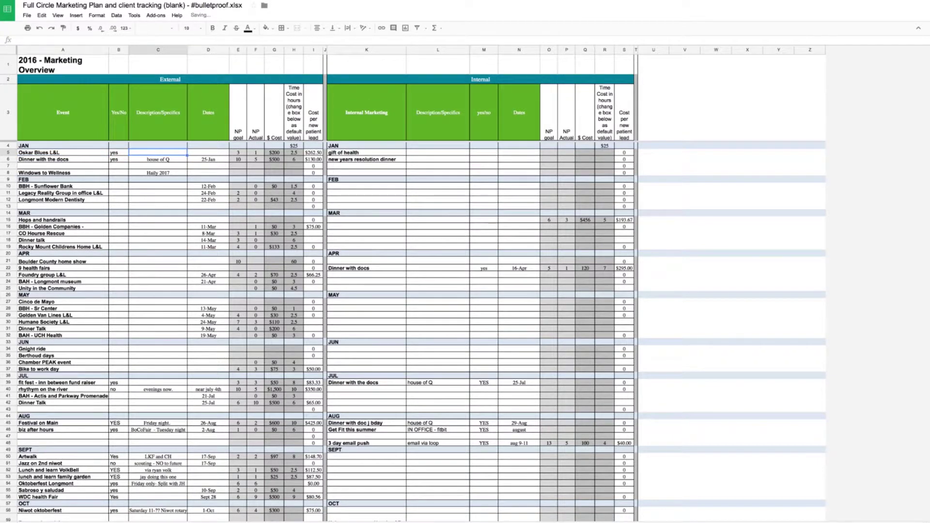
key(Left)
key(Left)
key(Up)
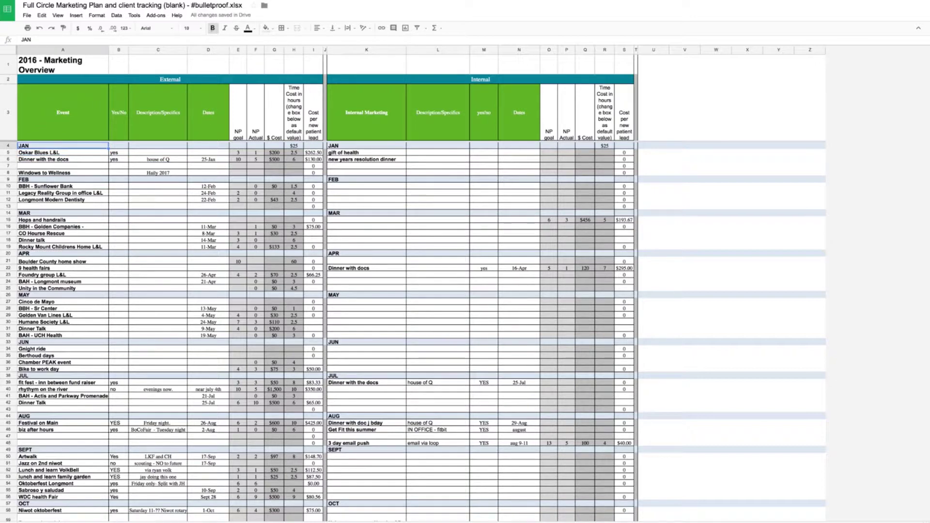
- Enter Jan 16 as the Oskar Blues L&L event date in D5
click(63, 159)
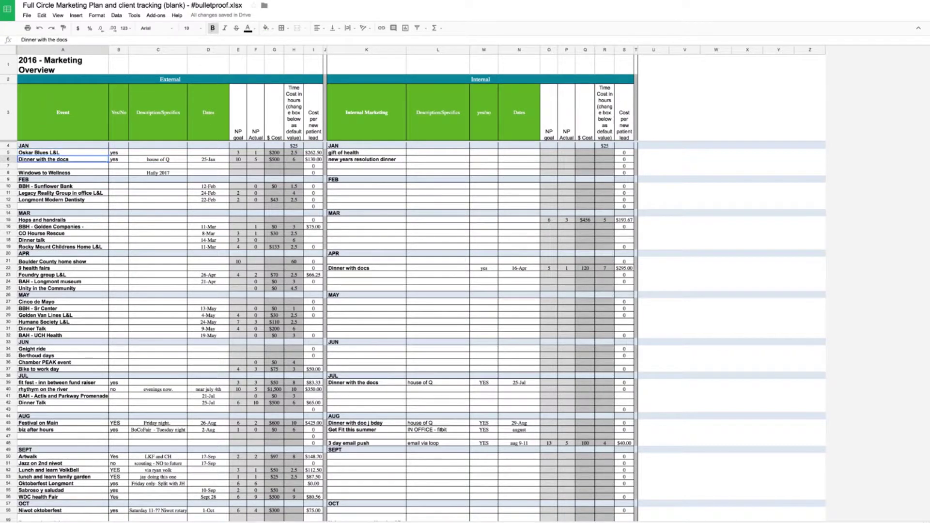
click(119, 159)
key(Right)
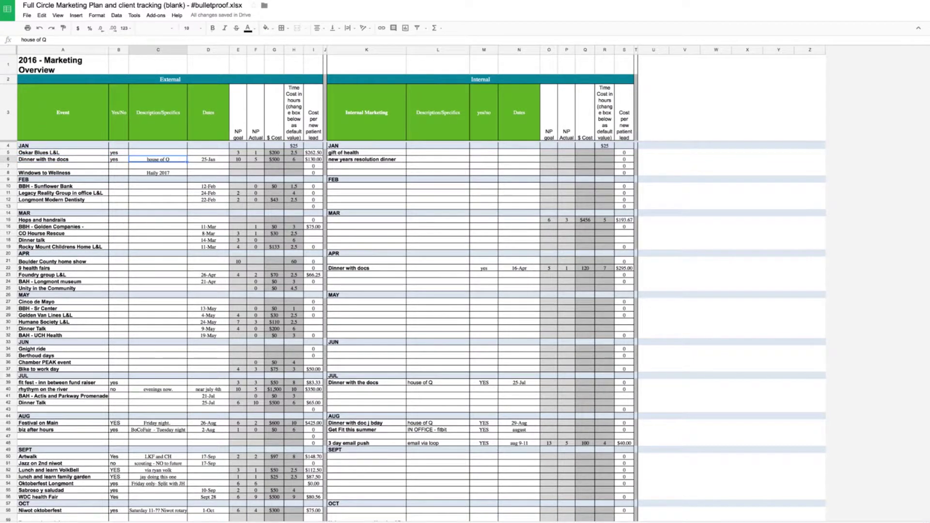
key(Right)
click(208, 153)
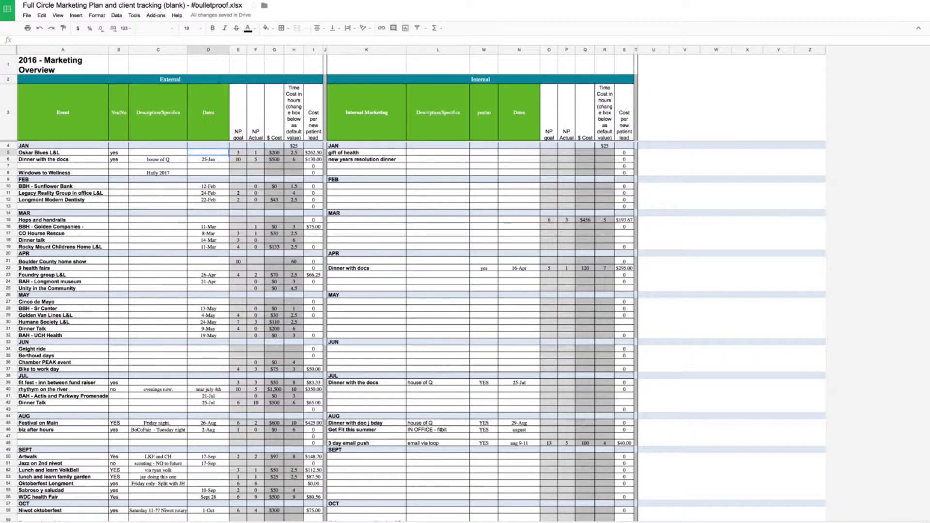
text(jan 16)
key(Return)
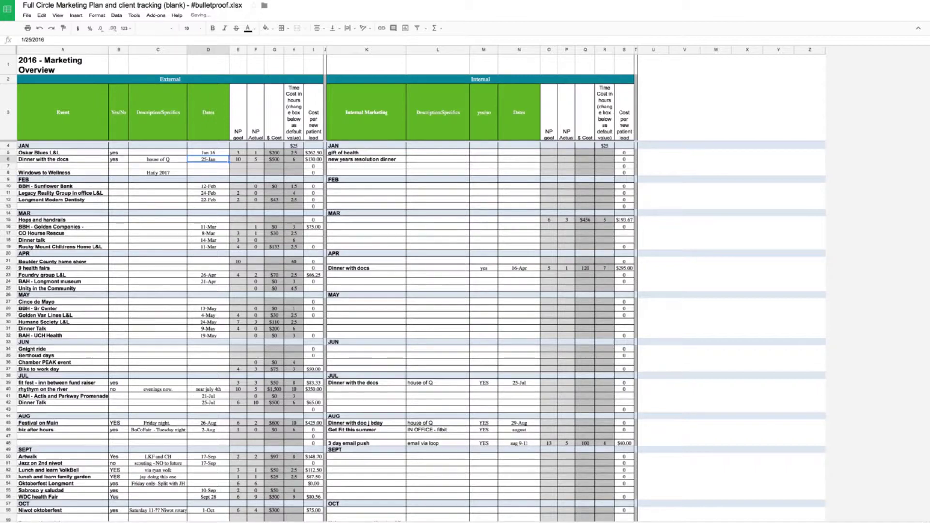
click(238, 112)
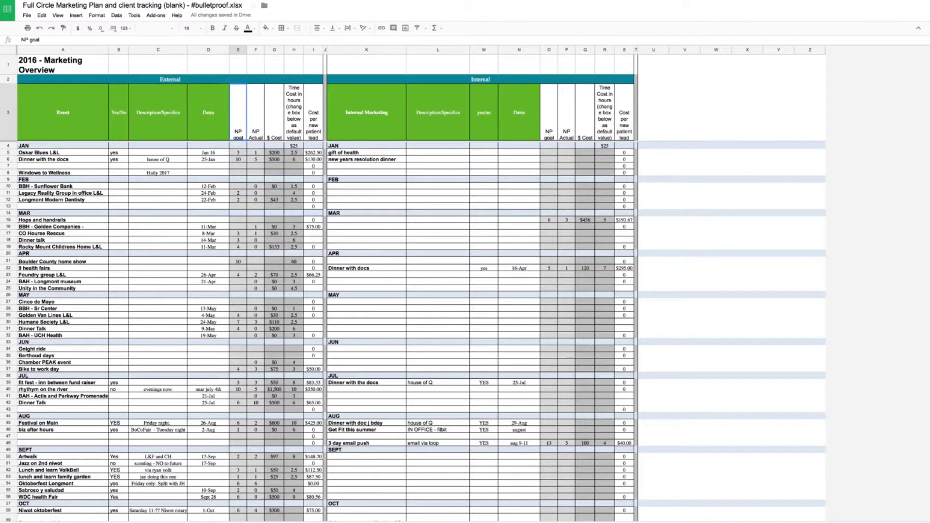
click(238, 153)
click(256, 152)
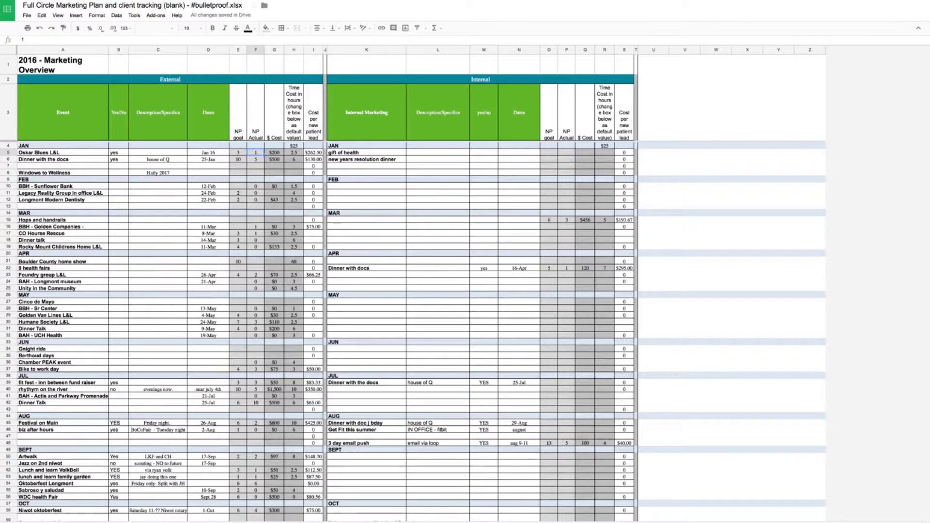
click(274, 152)
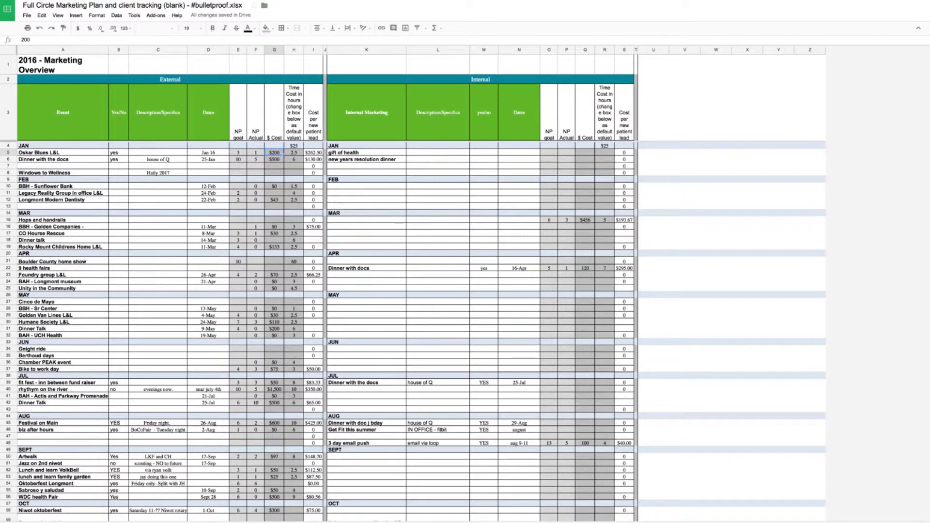
click(293, 145)
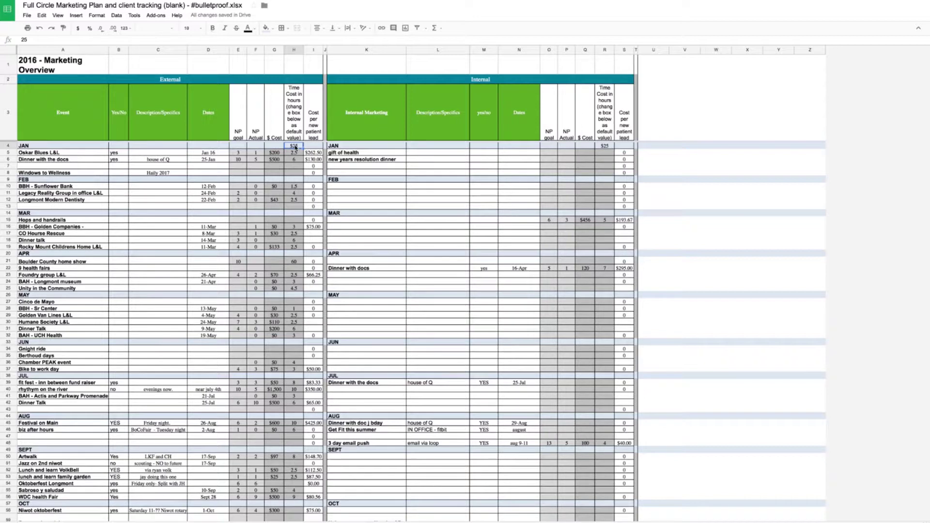
- Set the default hourly time cost in H4 to $25 instead of $75
text(75)
key(Return)
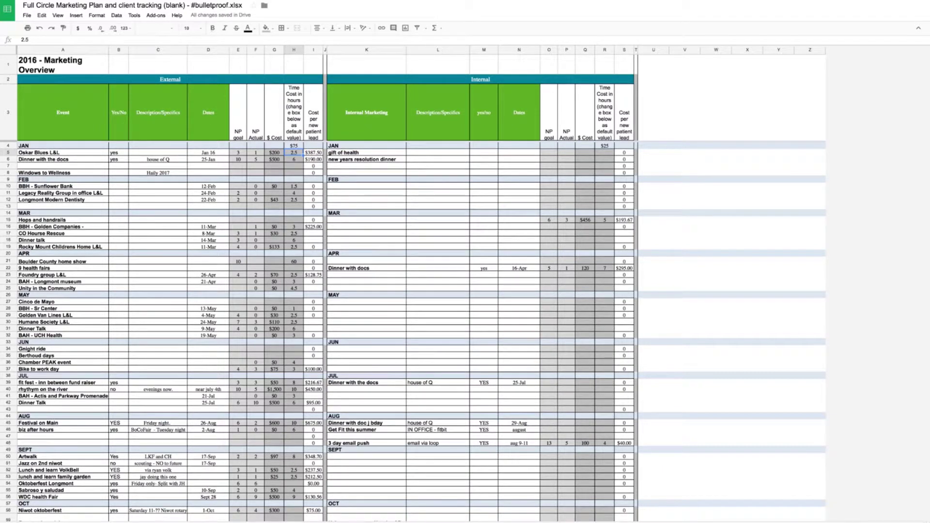
click(293, 146)
text(25)
key(Return)
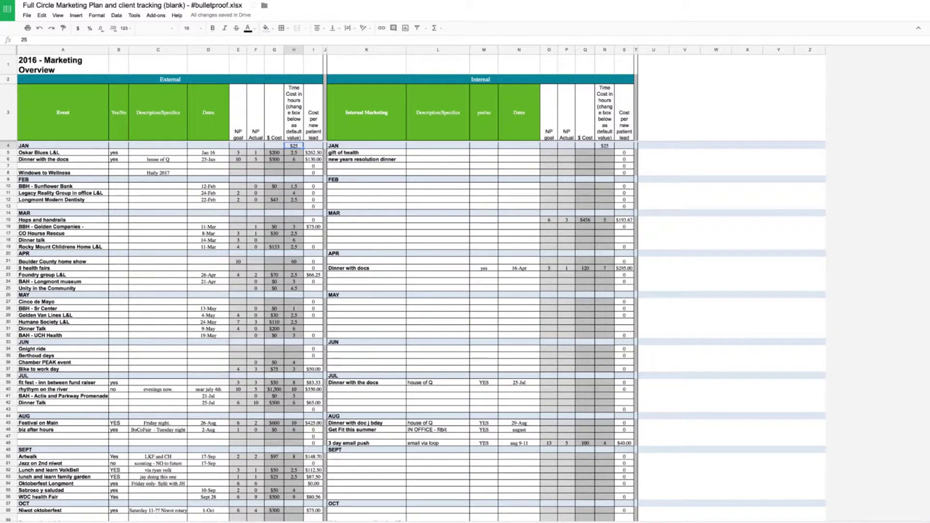
- Enter 4 hours for Oskar Blues L&L in H5 and review the I5 cost-per-lead formula
click(293, 152)
text(4)
key(Return)
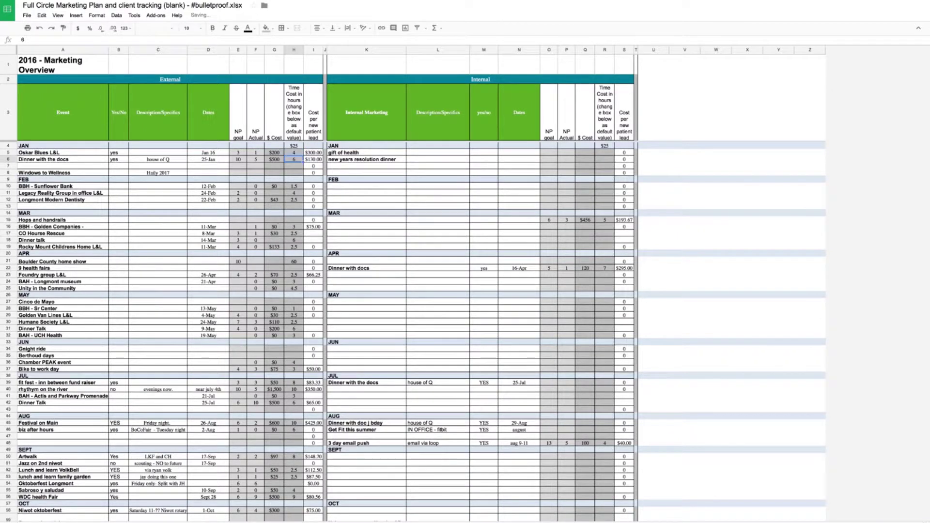
click(294, 153)
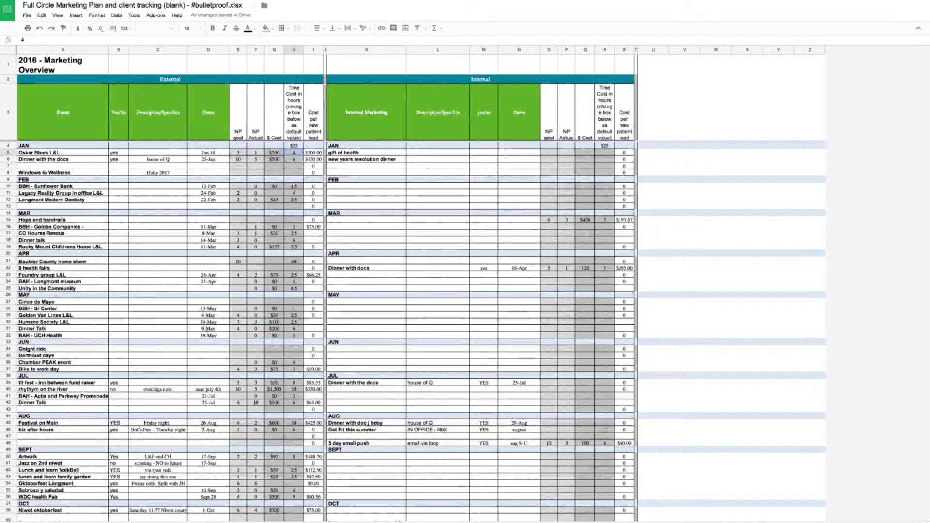
click(313, 152)
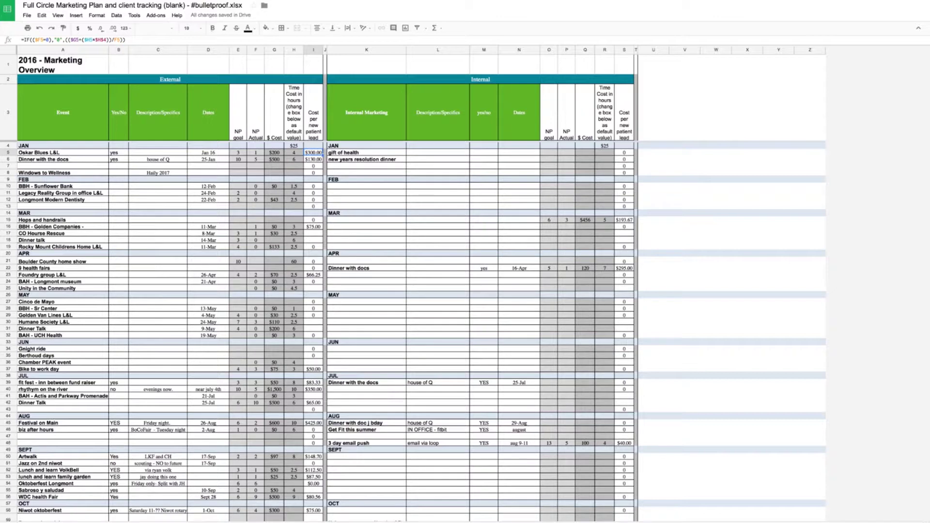
click(293, 153)
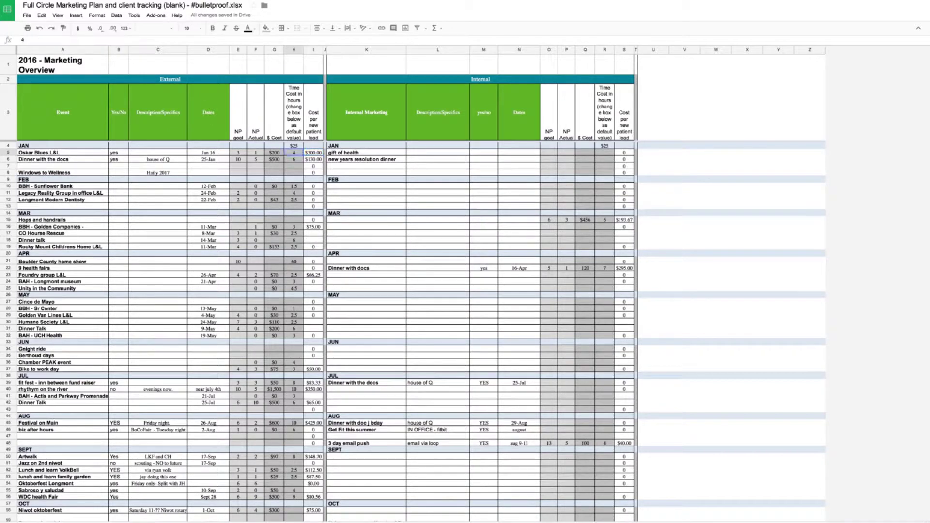
click(275, 153)
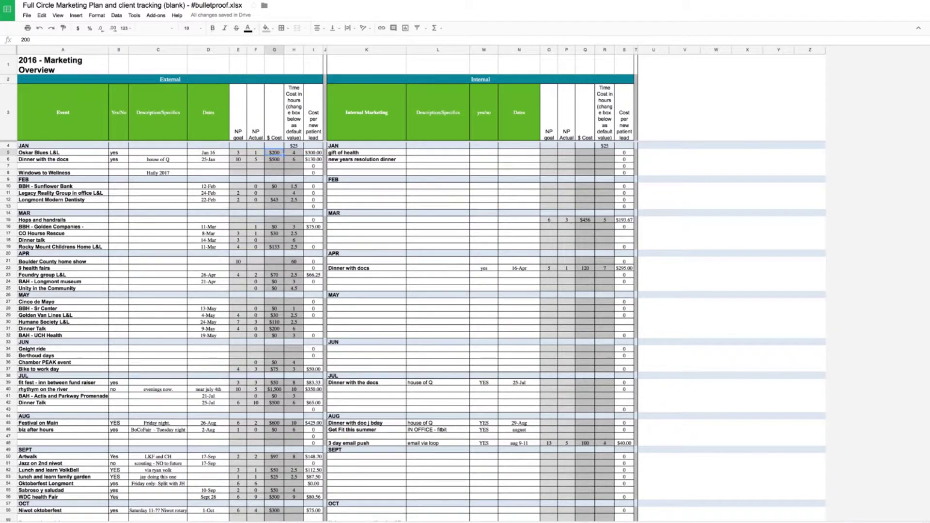
click(256, 152)
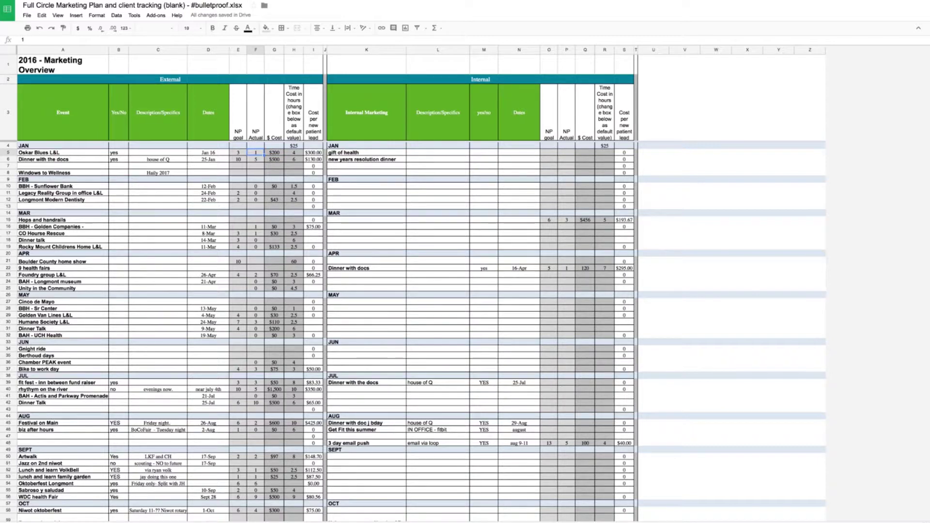
key(Right)
key(Right)
key(Right)
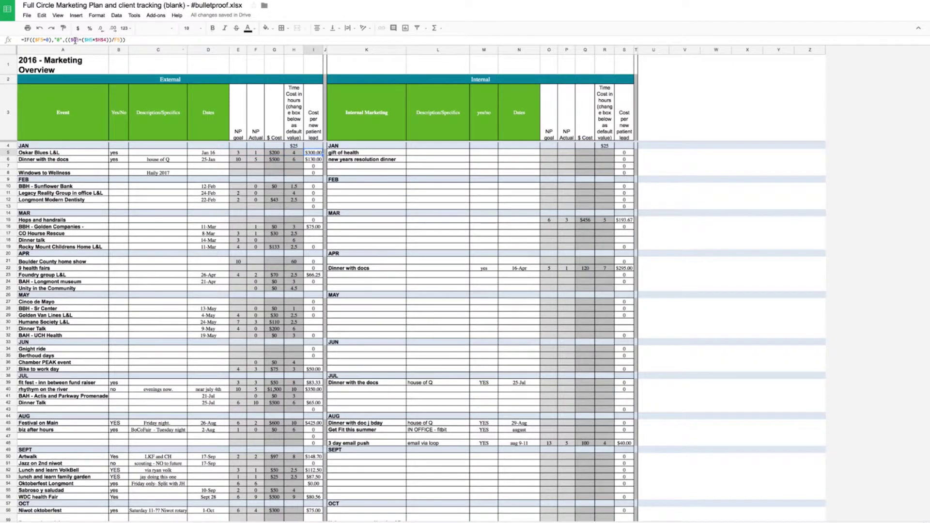
click(76, 41)
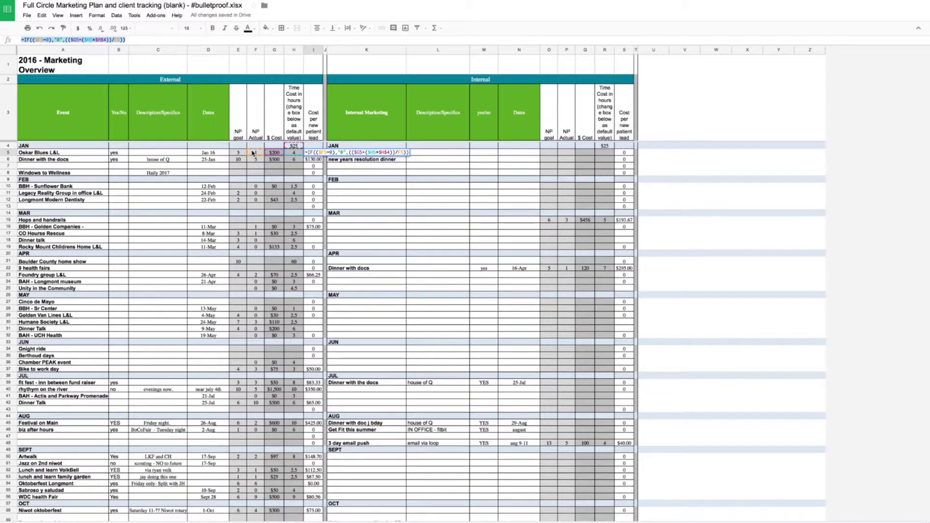
key(Return)
- Enter 2 actual new patients in F5, making the cost per lead $150.00
click(273, 153)
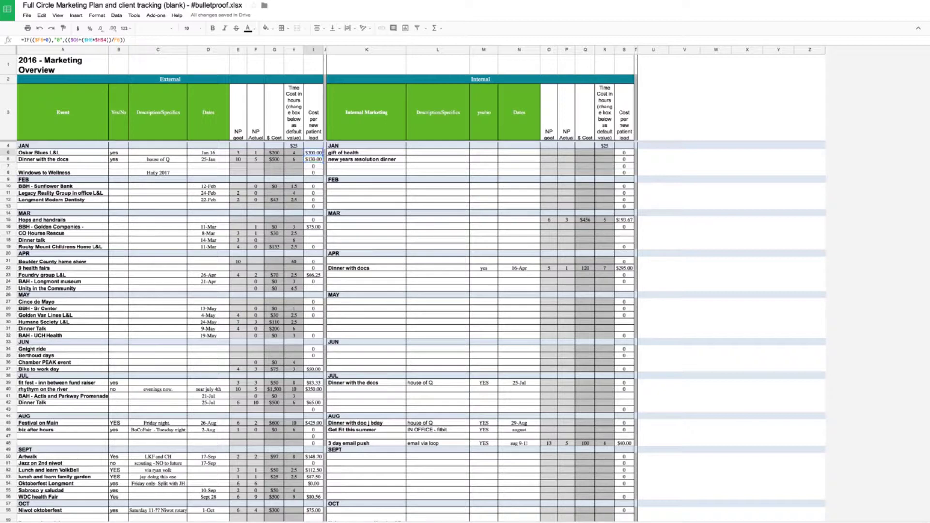
click(256, 153)
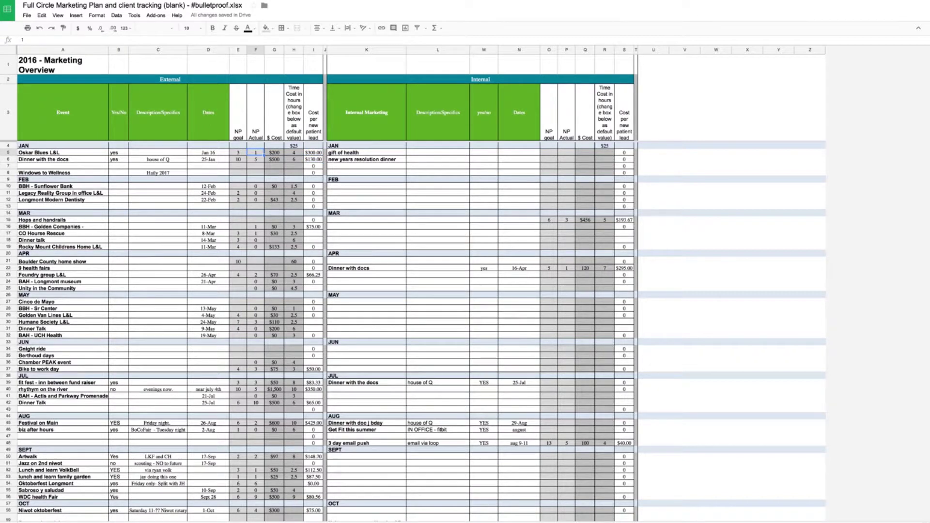
text(2)
key(Return)
click(255, 152)
- Enter 4 actual new patients for Foundry group L&L in F23 and check the $33.13 cost per lead
key(Down)
key(Down)
key(Down)
key(Down)
key(Down)
click(68, 275)
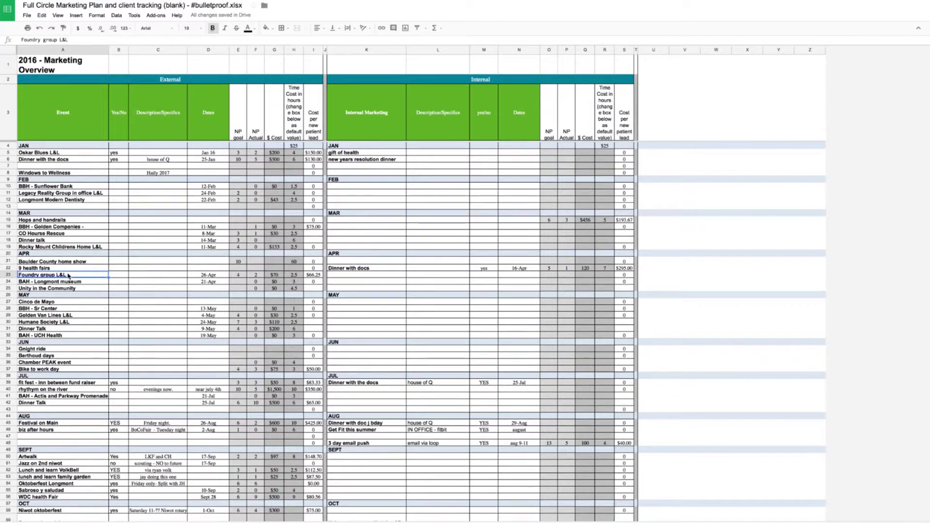
key(Right)
key(Right)
key(Right)
key(Right)
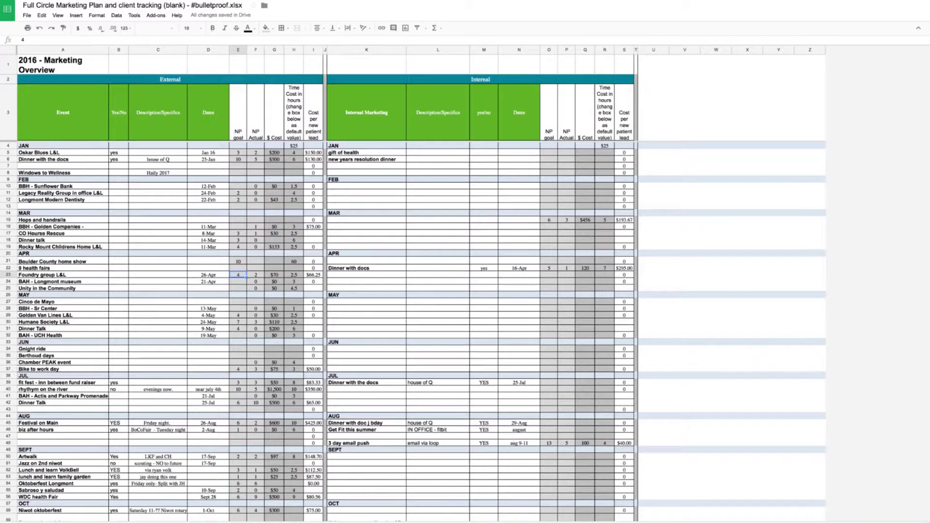
key(Right)
text(4)
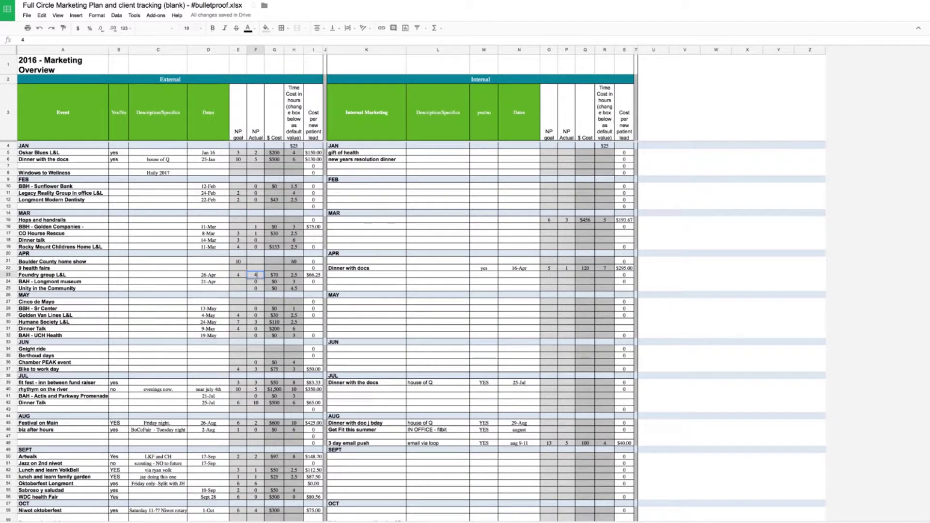
key(Right)
key(Right)
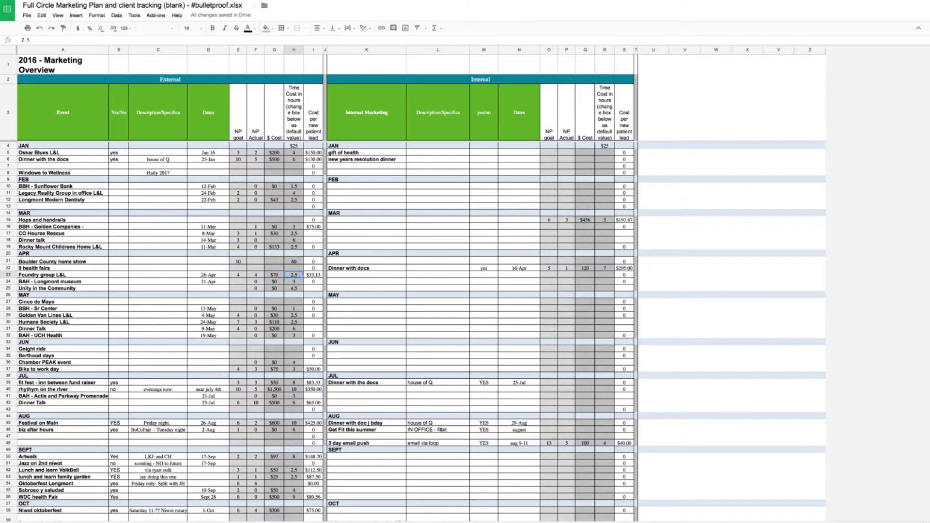
key(Right)
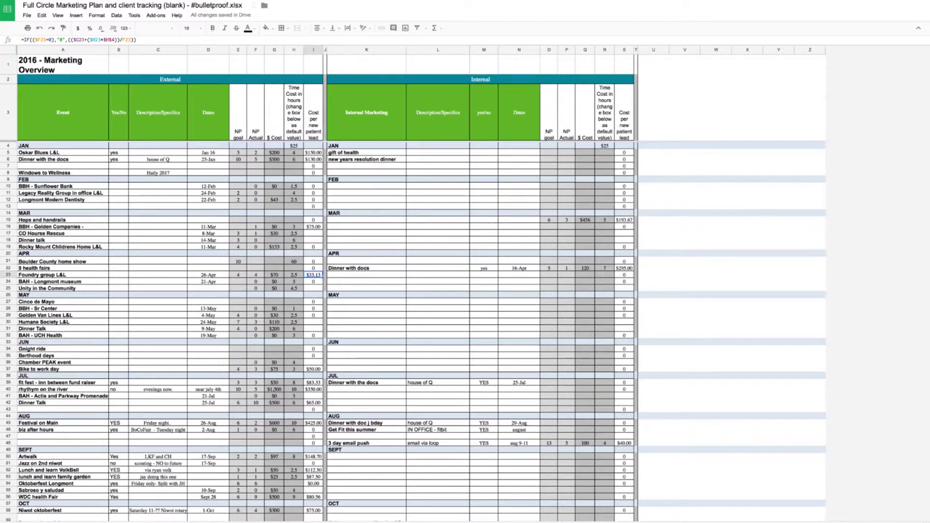
key(Left)
key(Right)
click(50, 424)
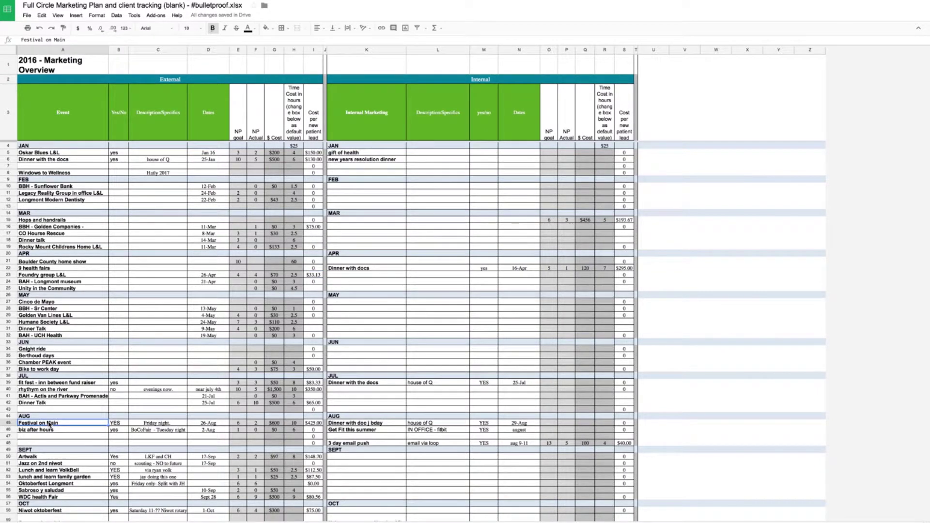
key(Right)
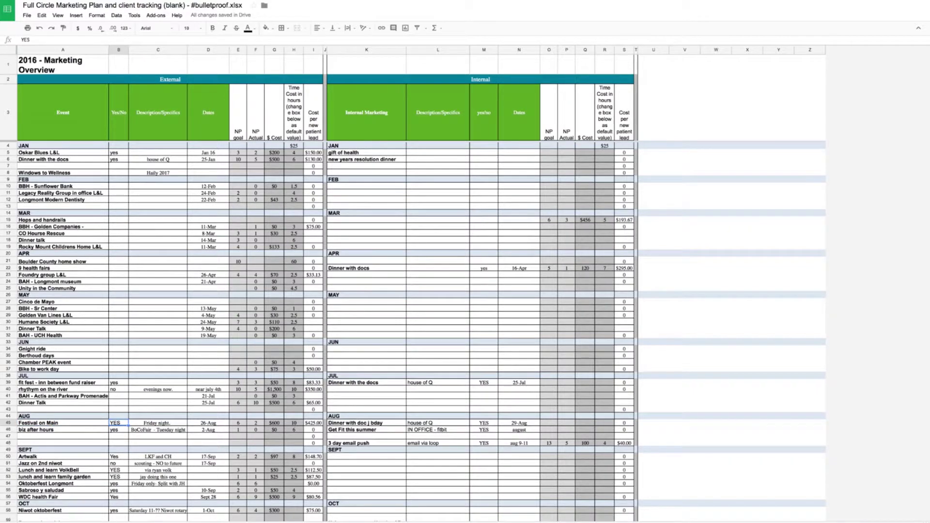
key(Right)
key(Right)
key(Right)
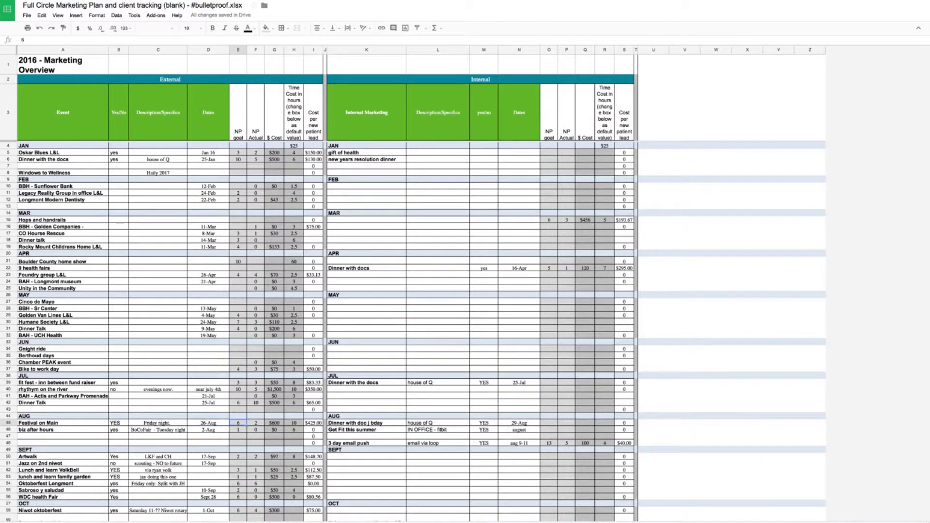
key(Right)
key(Right)
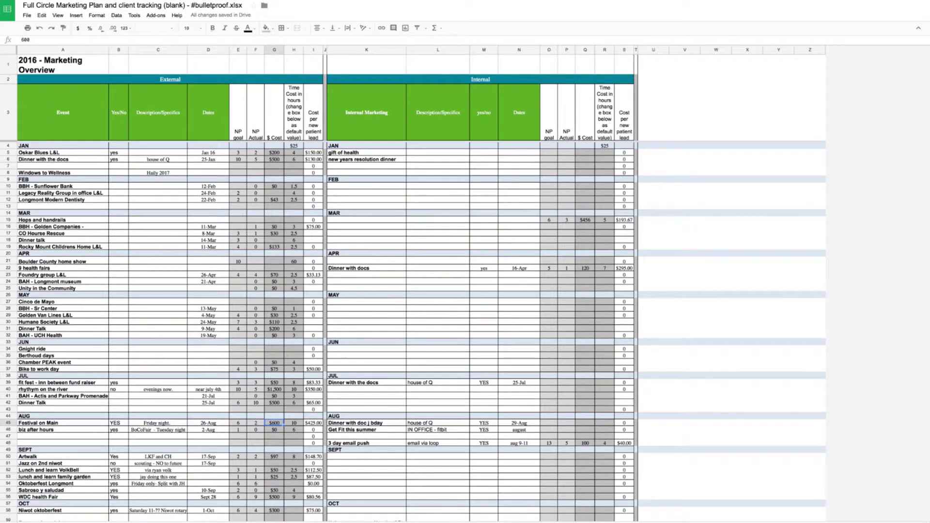
key(Right)
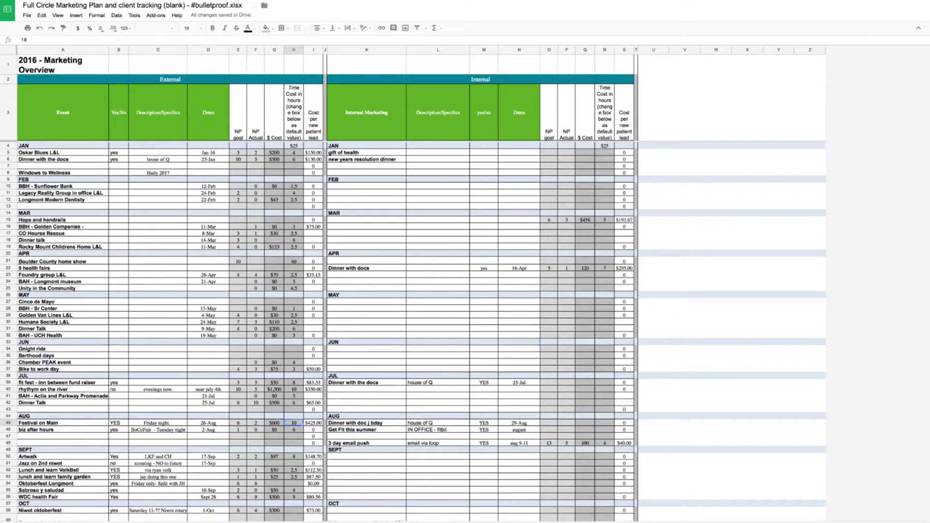
key(Right)
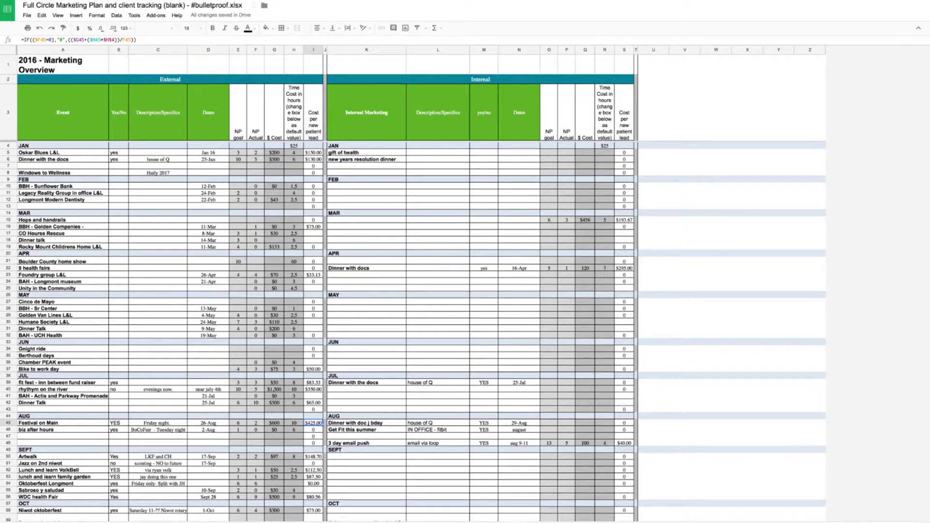
key(Up)
key(Up)
key(Up)
key(Up)
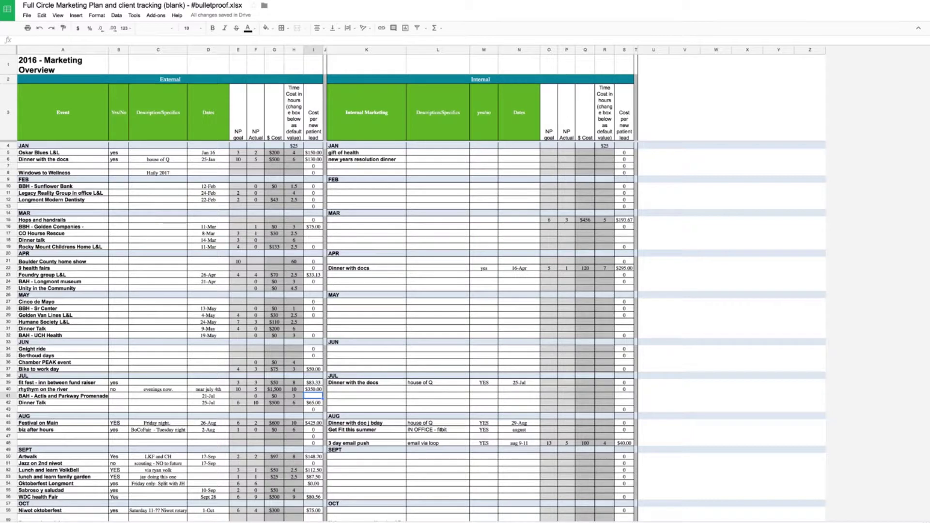
key(Up)
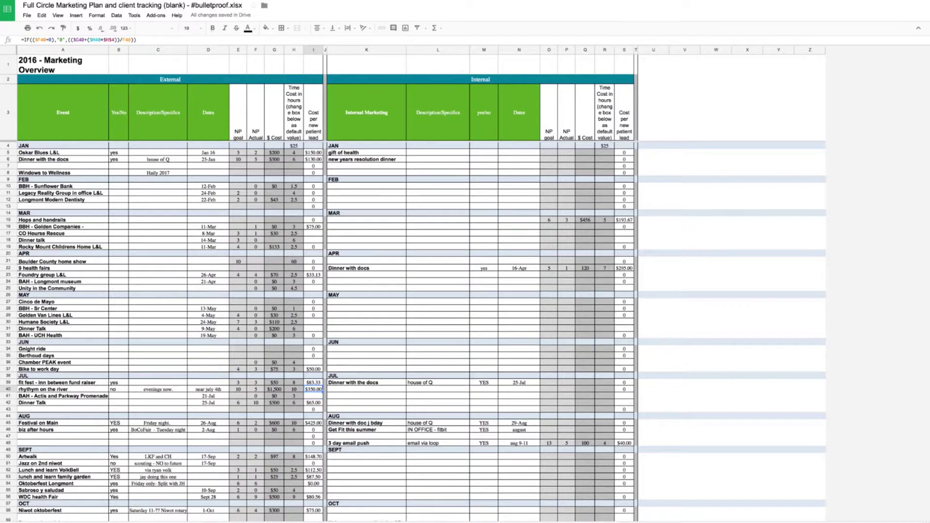
click(71, 391)
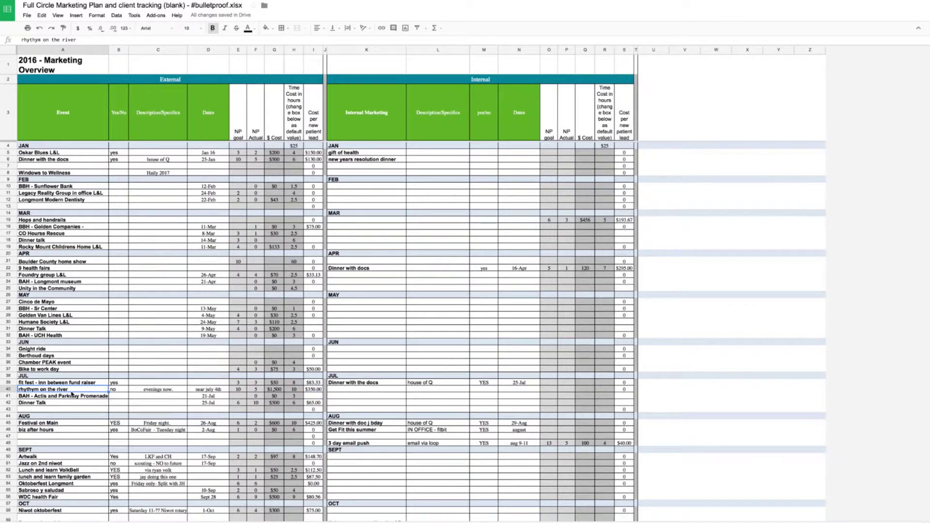
click(121, 390)
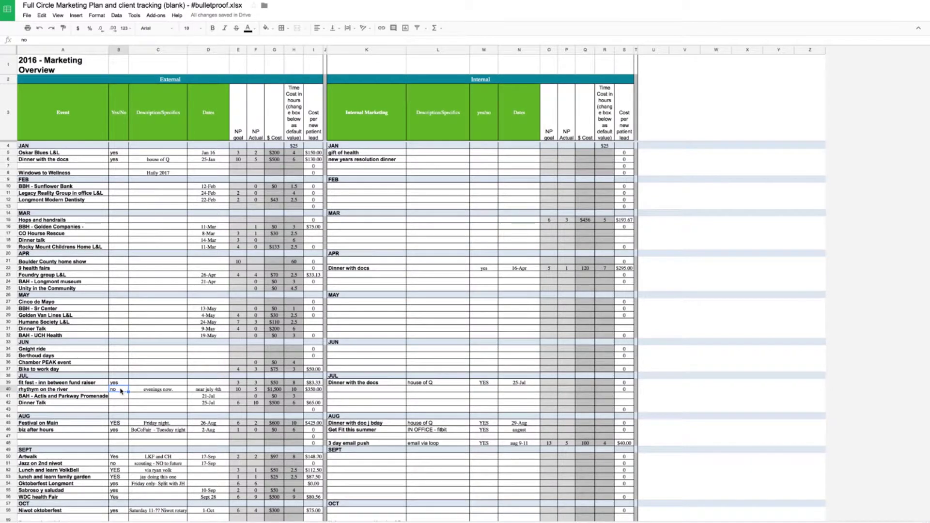
click(151, 392)
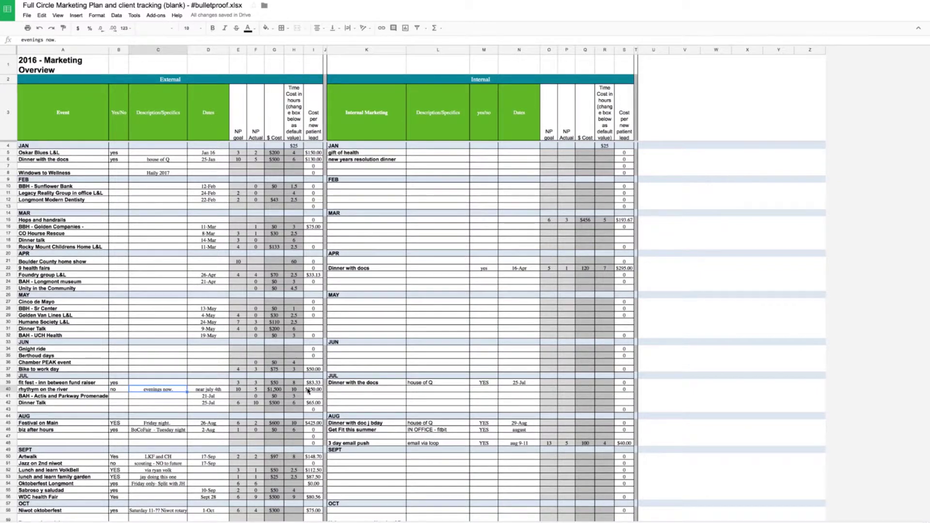
click(308, 389)
key(Left)
key(Left)
key(Left)
key(Left)
key(Right)
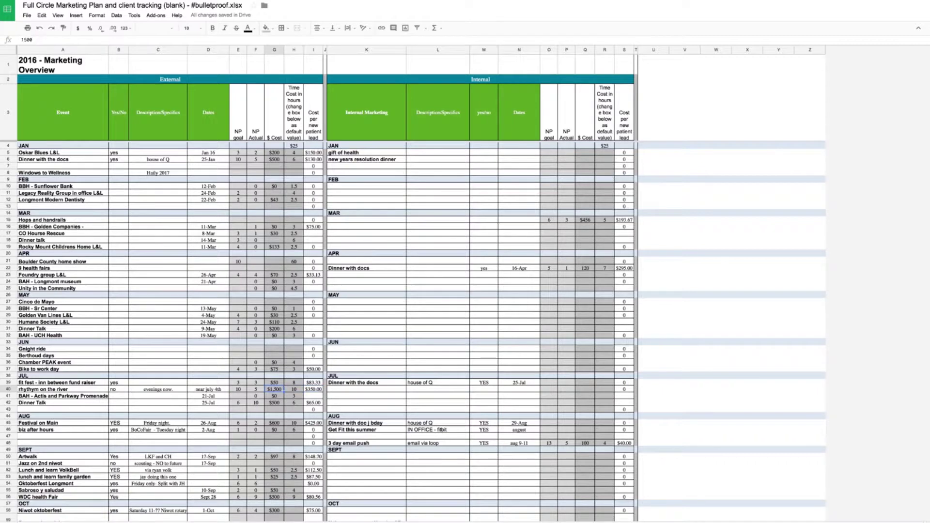
click(274, 390)
key(Right)
key(Left)
key(Left)
key(Right)
key(Right)
key(Right)
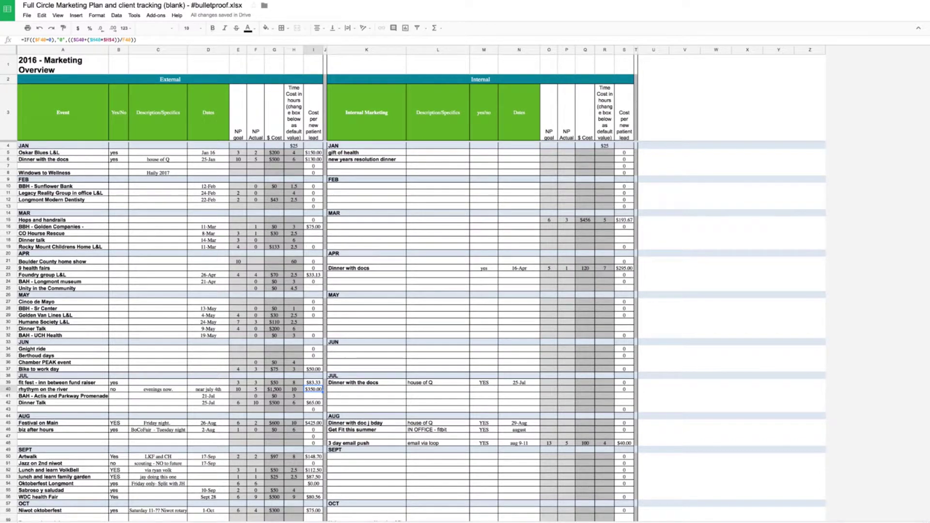
key(Left)
key(Left)
key(Left)
key(Left)
key(Left)
key(Left)
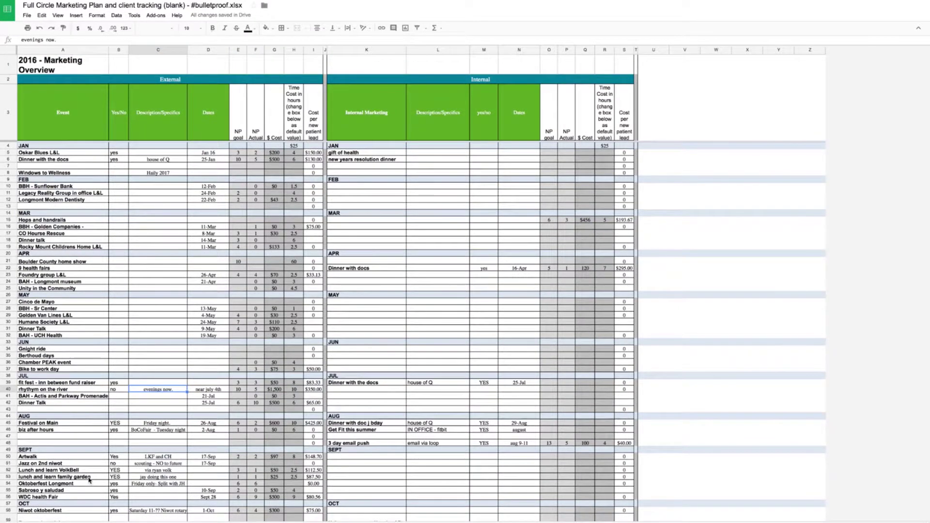
click(48, 389)
key(Right)
key(Right)
key(Right)
key(Right)
key(Right)
key(Right)
key(Right)
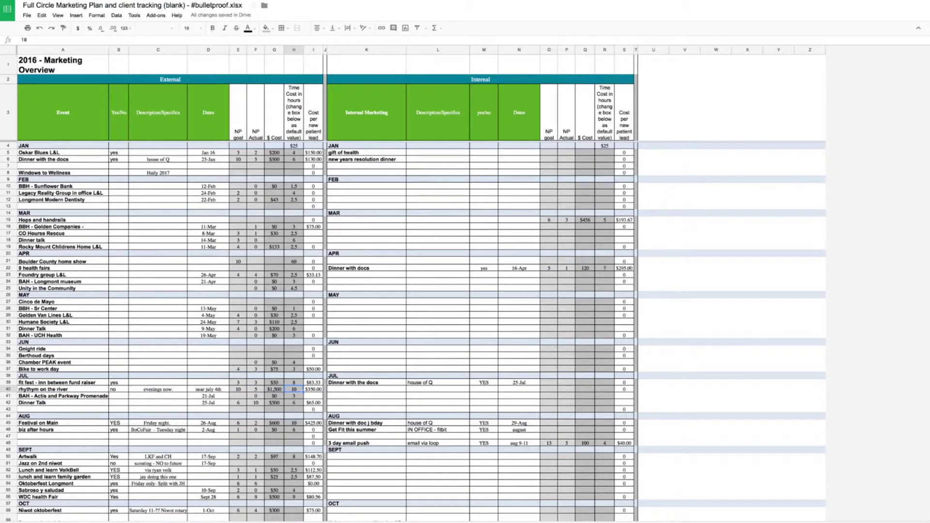
click(66, 146)
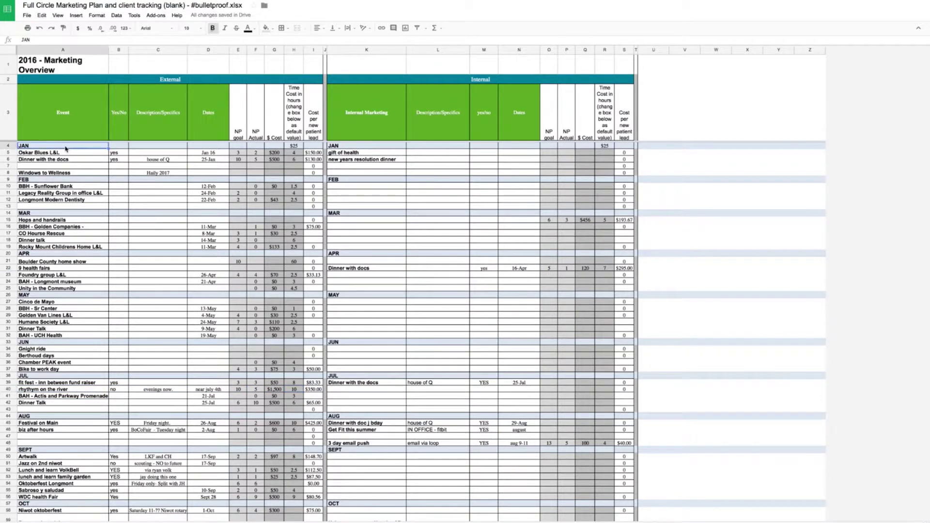
key(Right)
key(Down)
key(Down)
key(Down)
key(Down)
key(Down)
key(Down)
key(Down)
key(Down)
key(Down)
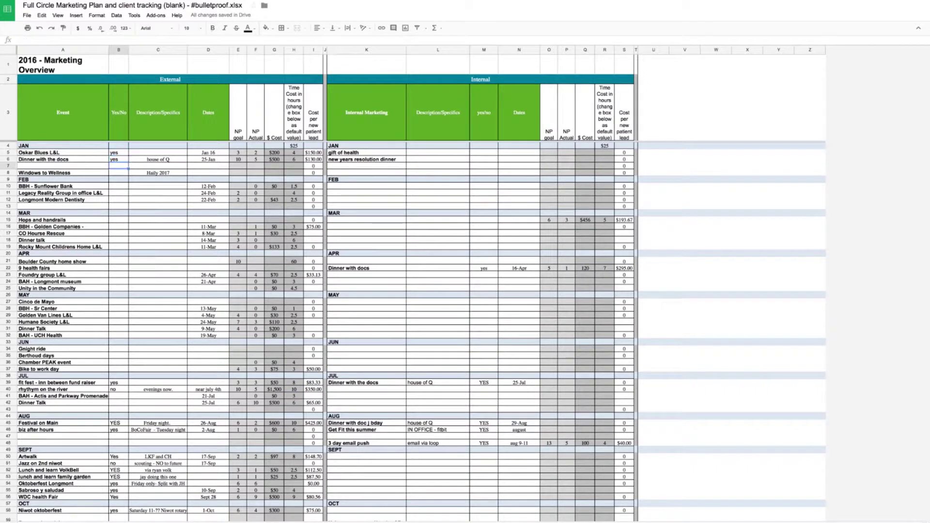
key(Down)
key(Down)
key(Down)
key(Down)
key(Down)
key(Down)
key(Down)
key(Down)
key(Down)
key(Down)
key(Right)
key(Right)
key(Left)
key(Left)
key(Left)
key(Right)
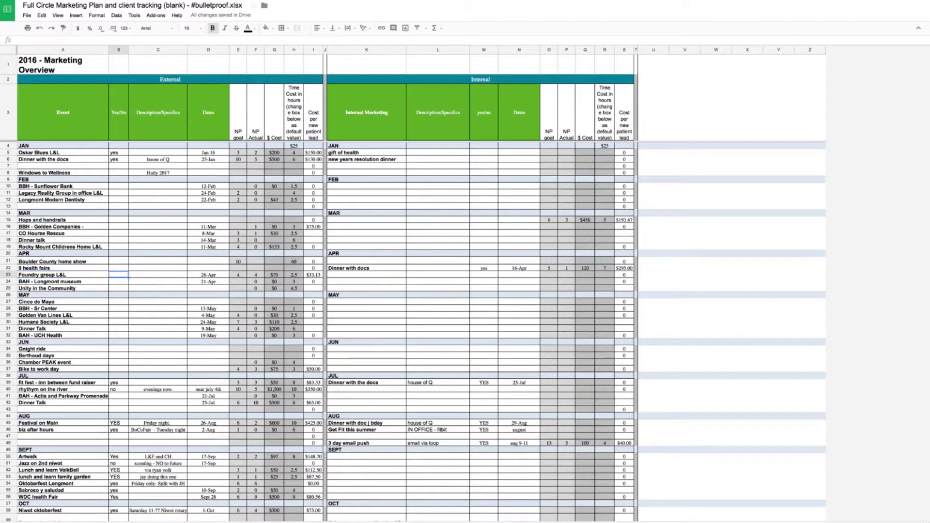
key(Right)
key(Right)
key(Right)
key(Right)
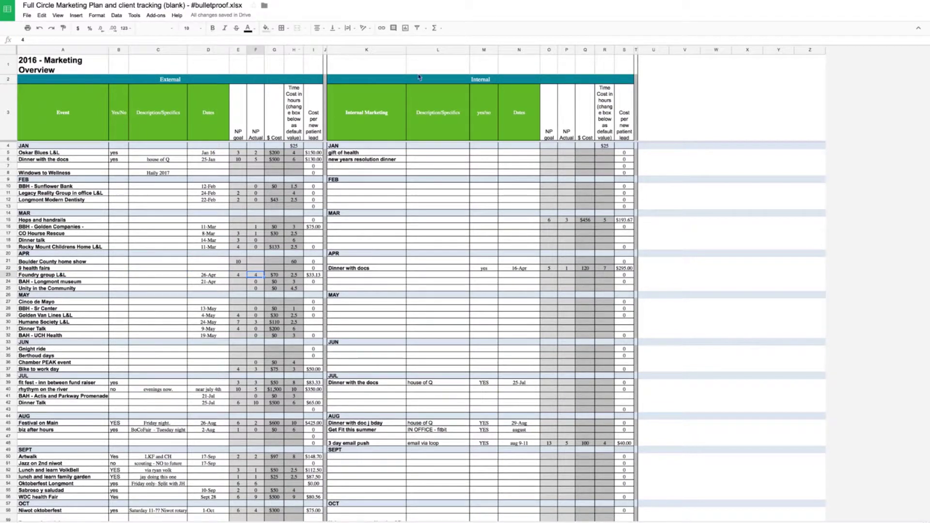
click(467, 79)
key(Down)
key(Down)
key(Down)
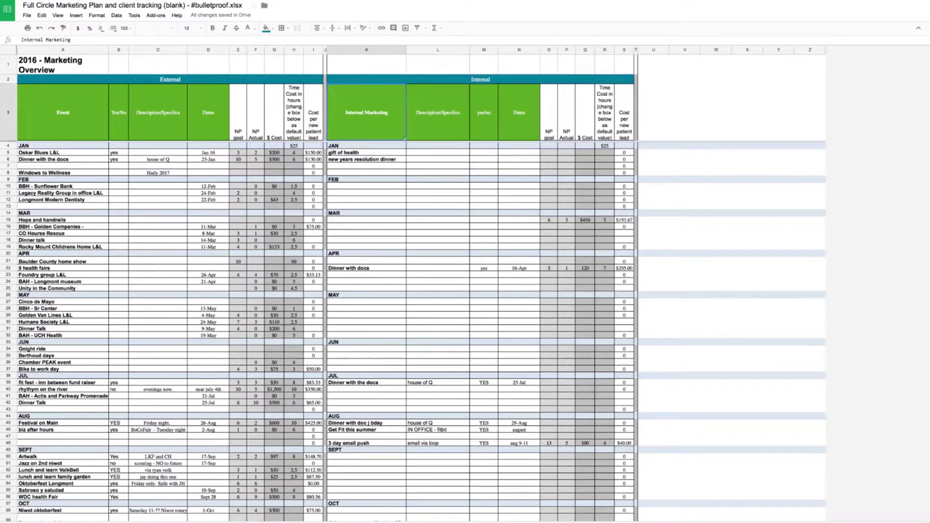
key(Down)
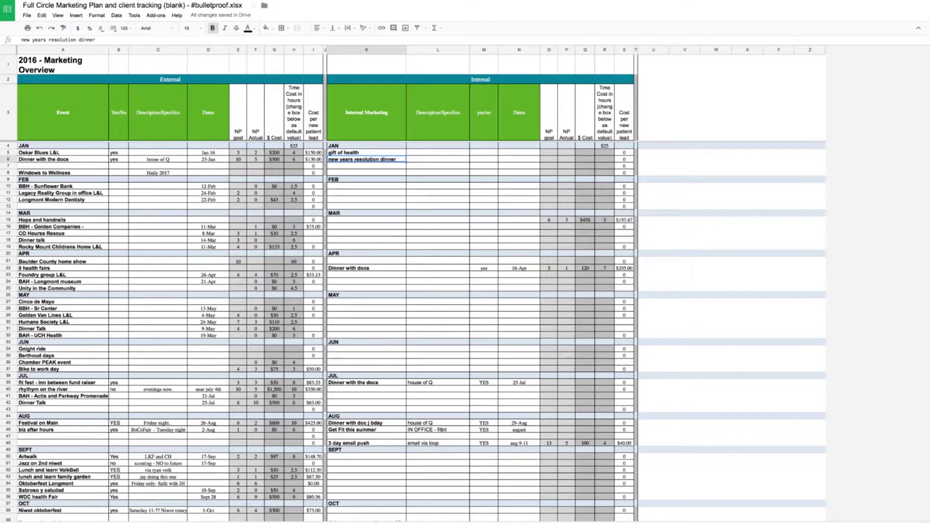
key(Left)
key(Left)
key(Left)
key(Left)
key(Left)
key(Left)
key(Left)
key(Left)
key(Left)
key(Left)
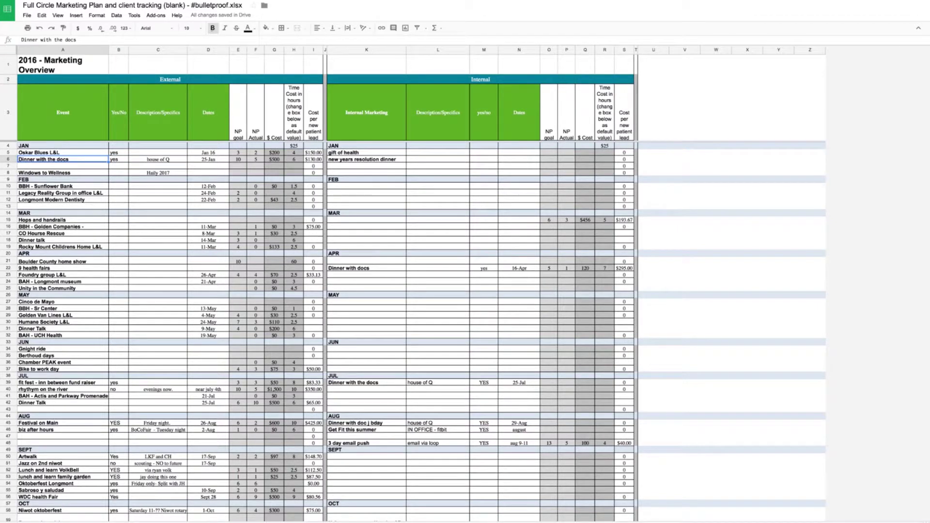
key(Down)
key(Down)
key(Down)
key(Down)
key(Down)
key(Down)
key(Down)
key(Down)
key(Down)
key(Down)
key(Down)
key(Down)
key(Down)
key(Down)
key(Down)
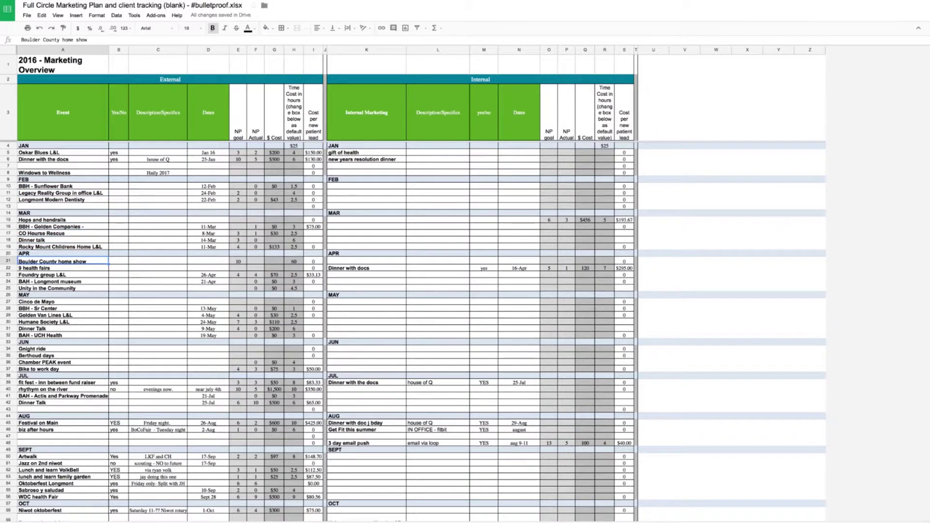
- Mark the Boulder County home show yes with the description '3 day event'
key(Right)
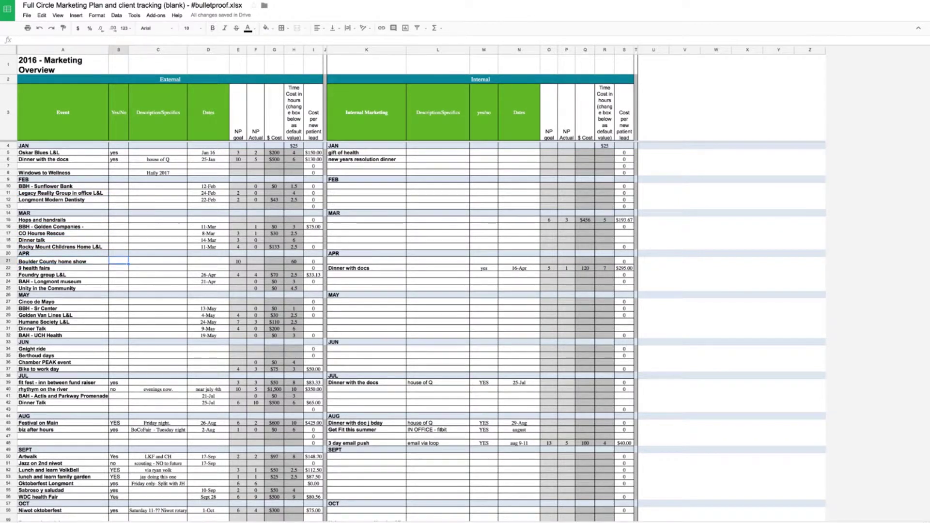
text(yes)
key(Tab)
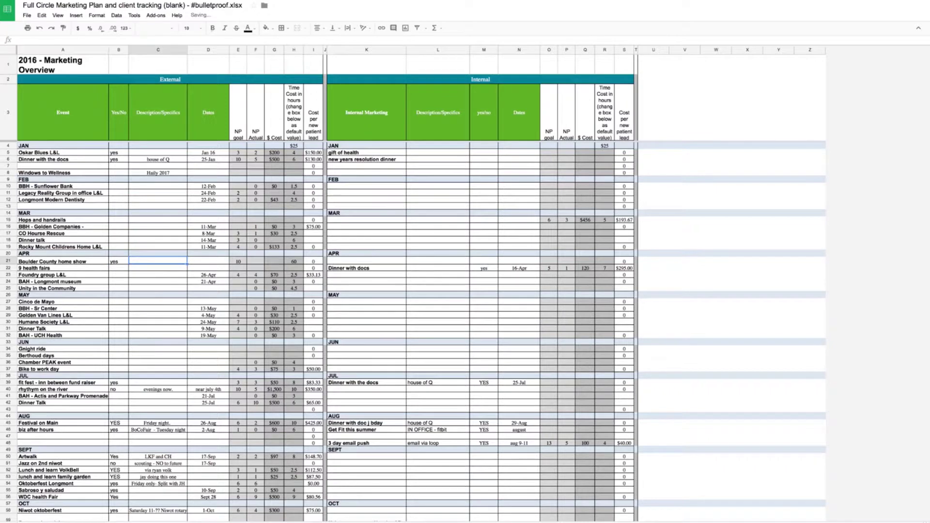
text(3 day event)
key(Tab)
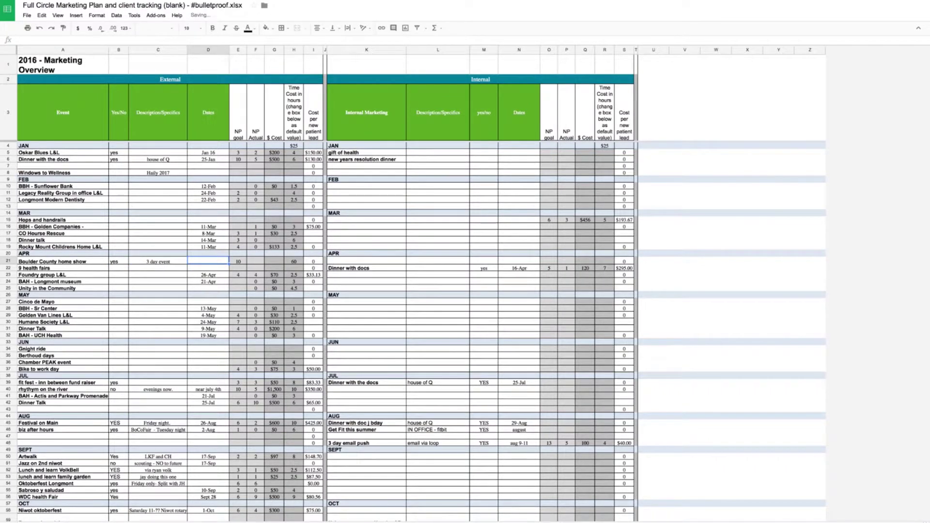
- Enter 10 actual new patients, $600 cost and 20 hours for the home show
key(Right)
key(Right)
key(Right)
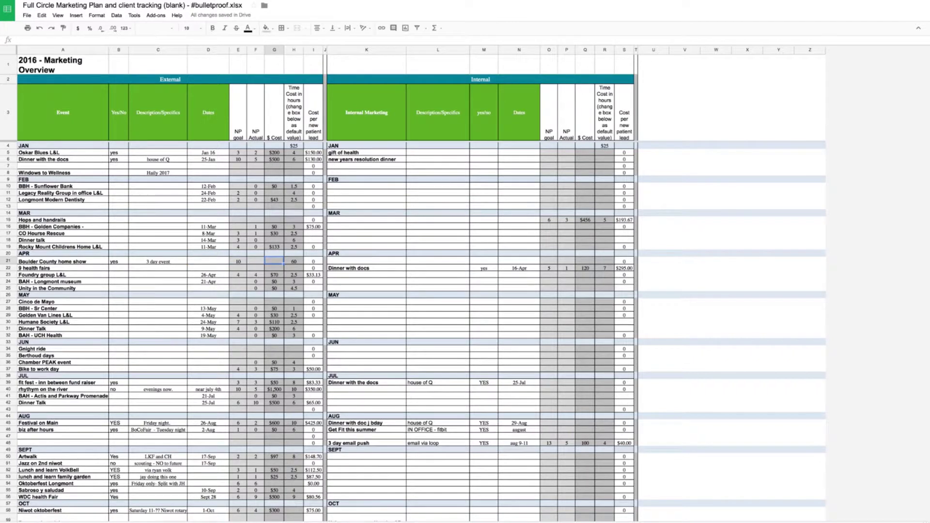
key(Right)
key(Left)
key(Left)
key(Left)
key(Right)
text(10)
key(Right)
text(600)
key(Right)
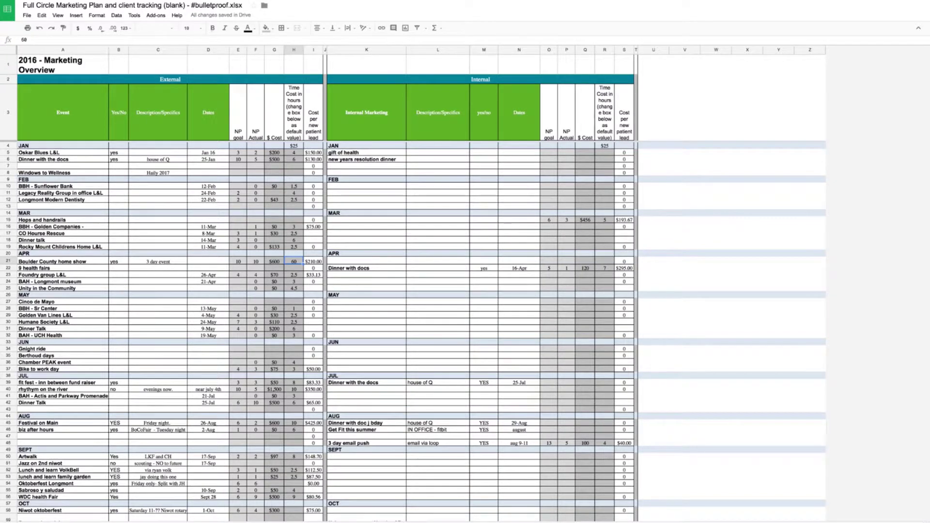
text(20)
key(Right)
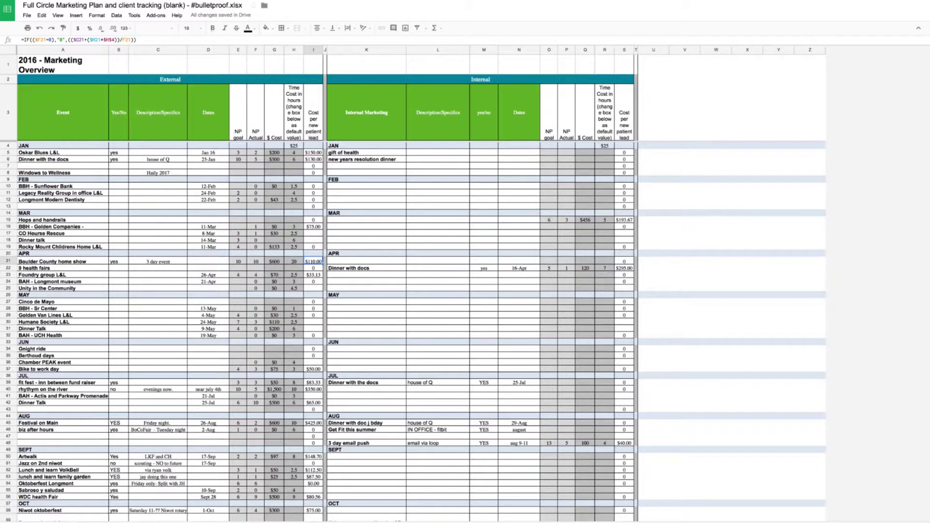
key(ctrl+shift+Page_Down)
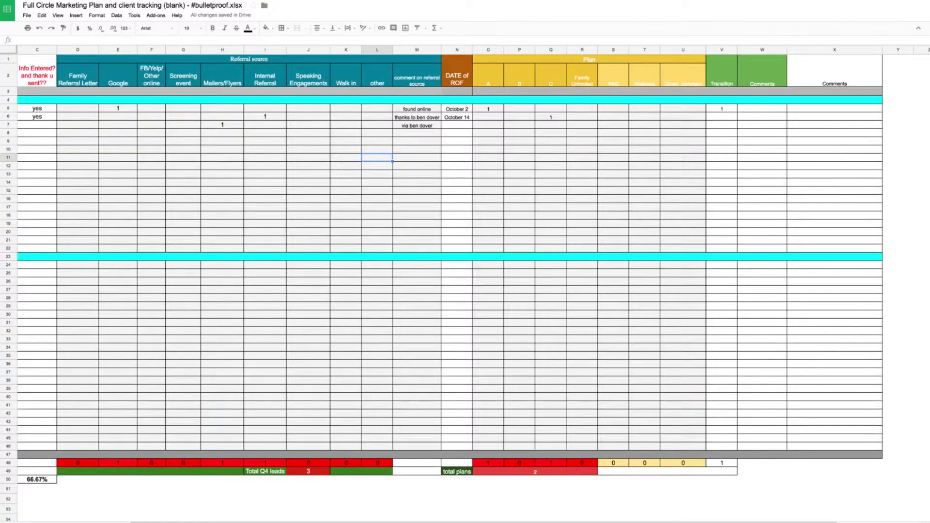
- Navigate to the October client names on the Q4 tracking sheet
click(141, 404)
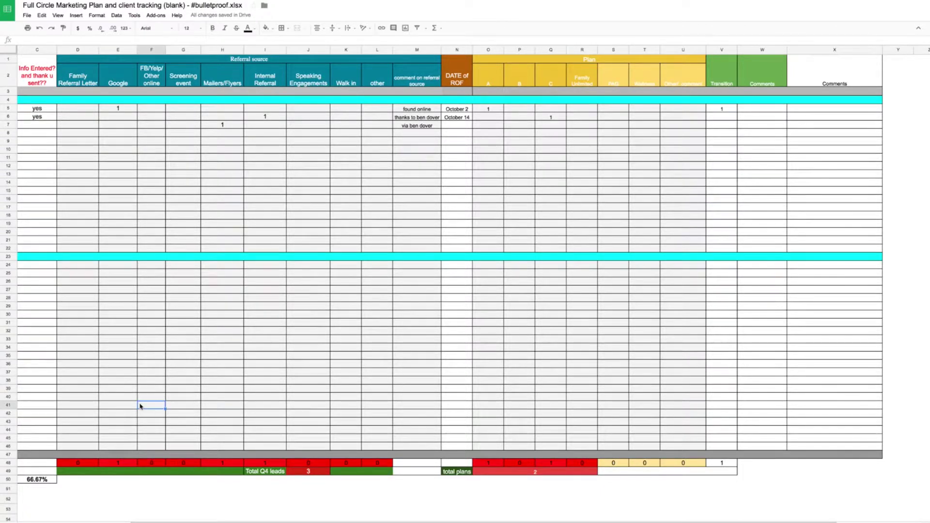
key(Left)
key(Left)
key(Left)
key(Left)
key(Left)
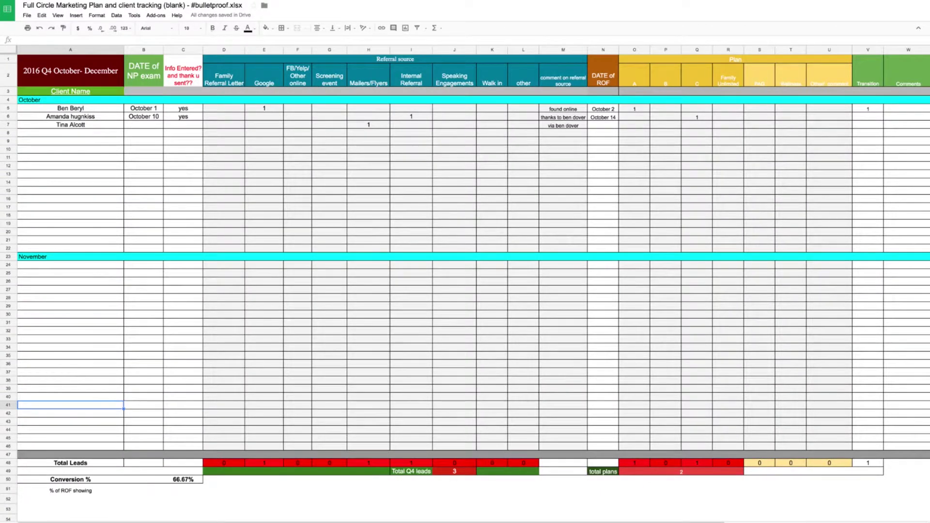
click(83, 101)
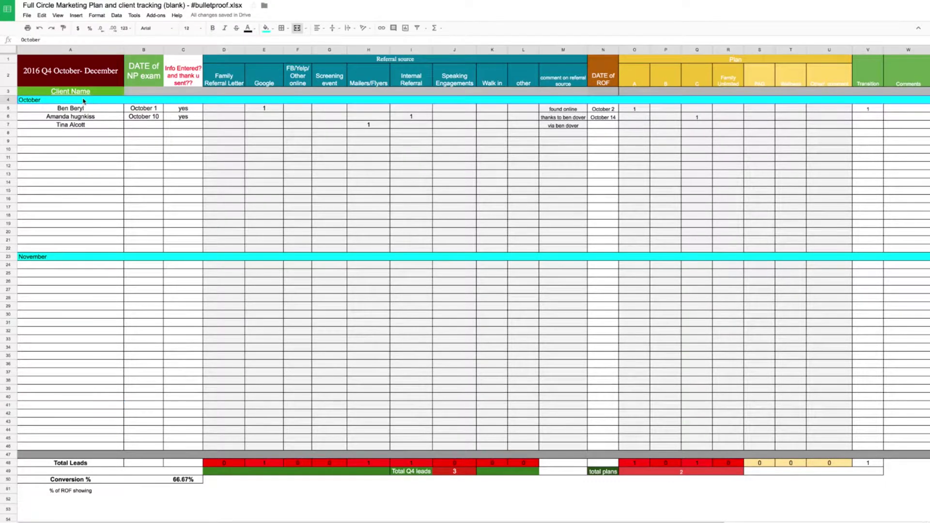
key(Down)
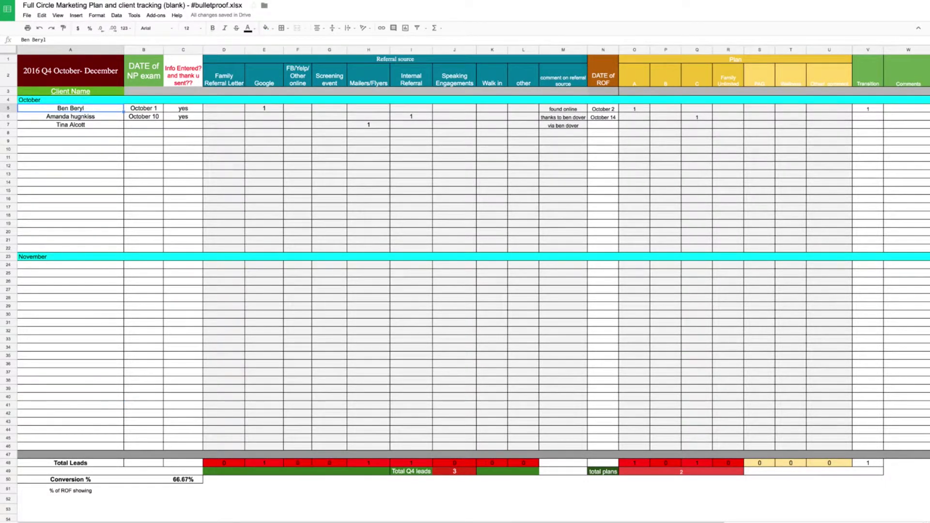
key(Up)
key(Up)
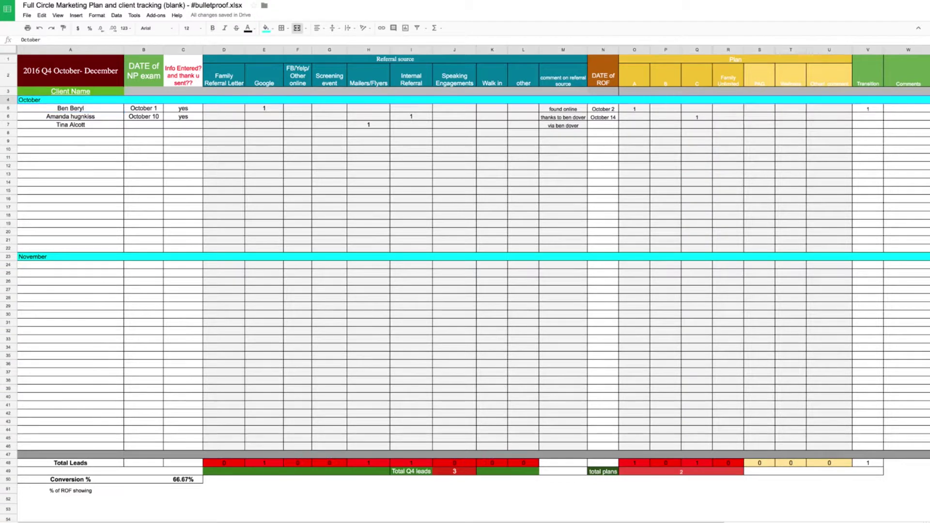
key(Down)
key(Down)
key(Down)
key(Down)
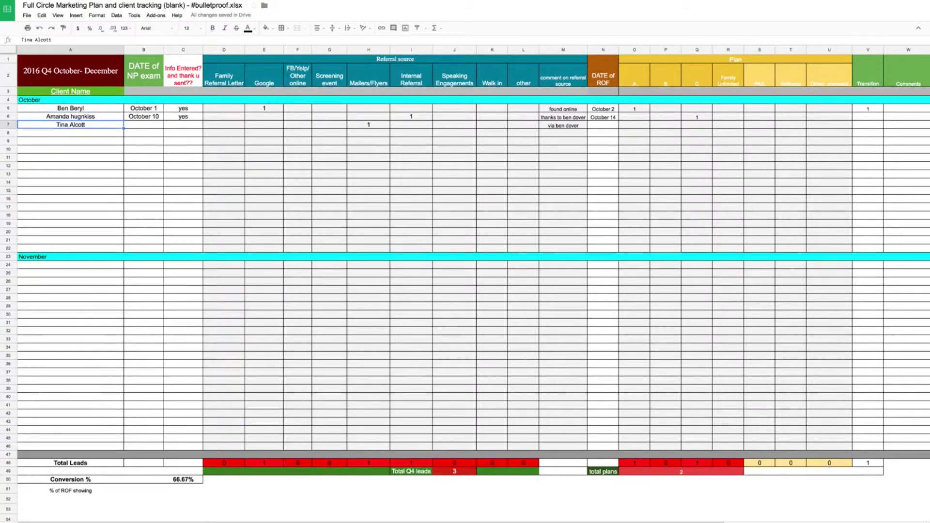
key(Up)
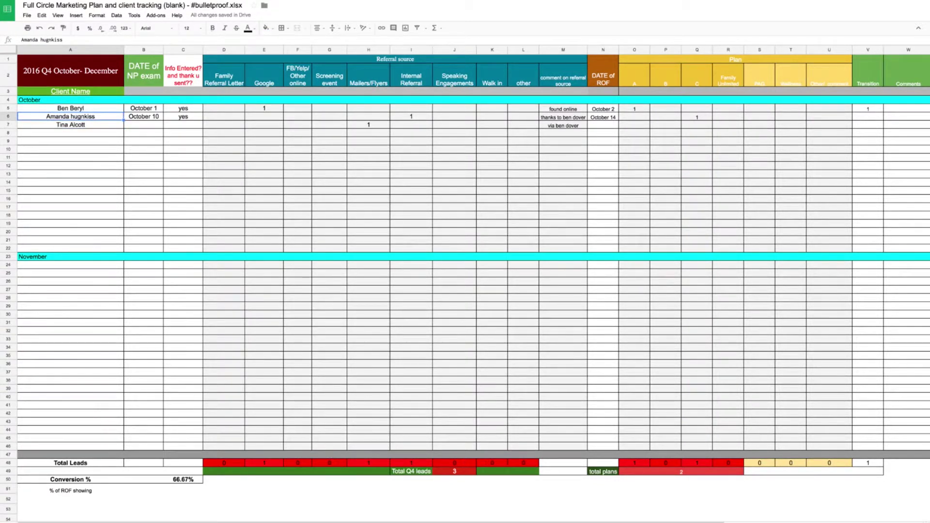
- Review the second client's exam date, thank-you status, referral sources and ROF date
key(Right)
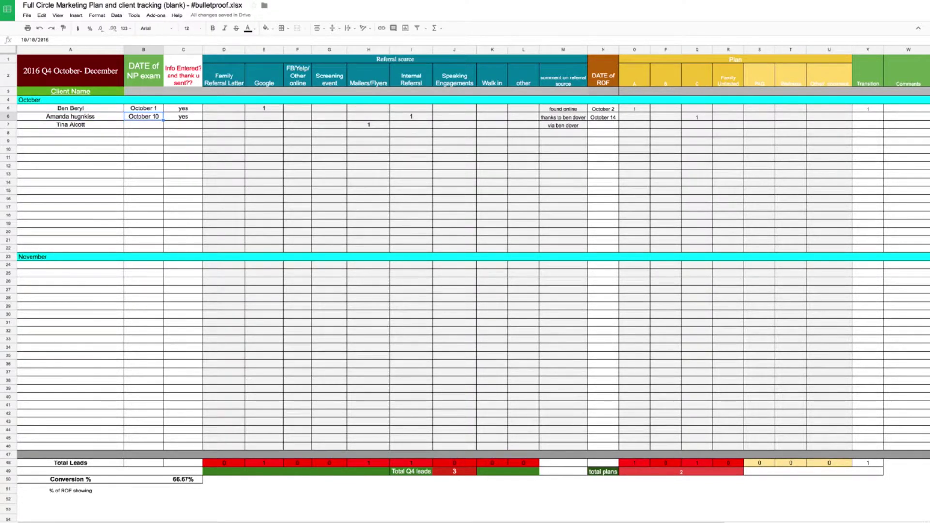
key(Right)
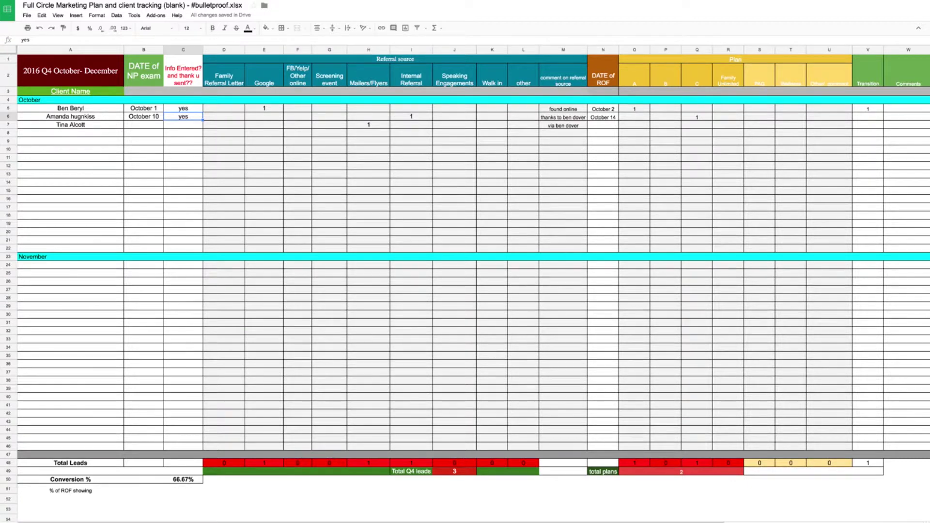
key(Right)
key(Right)
key(Right)
key(Right)
key(Right)
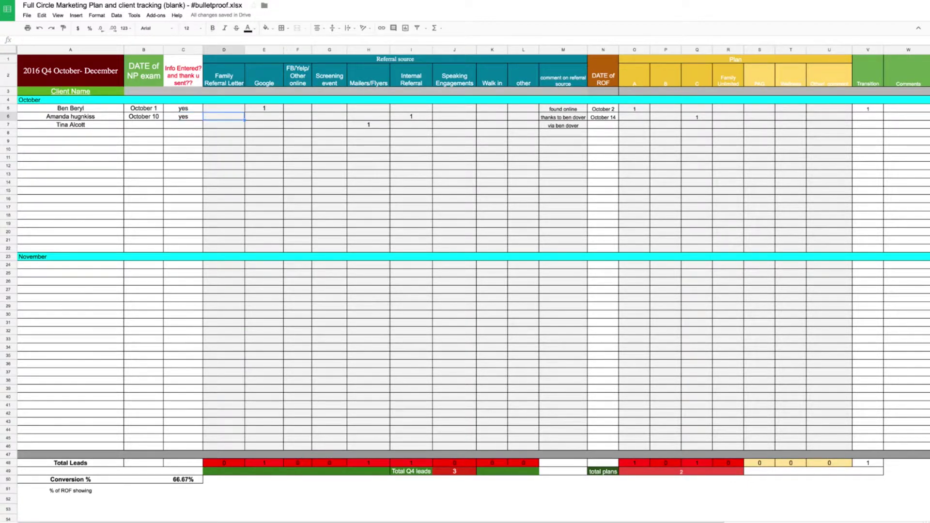
key(Down)
key(Up)
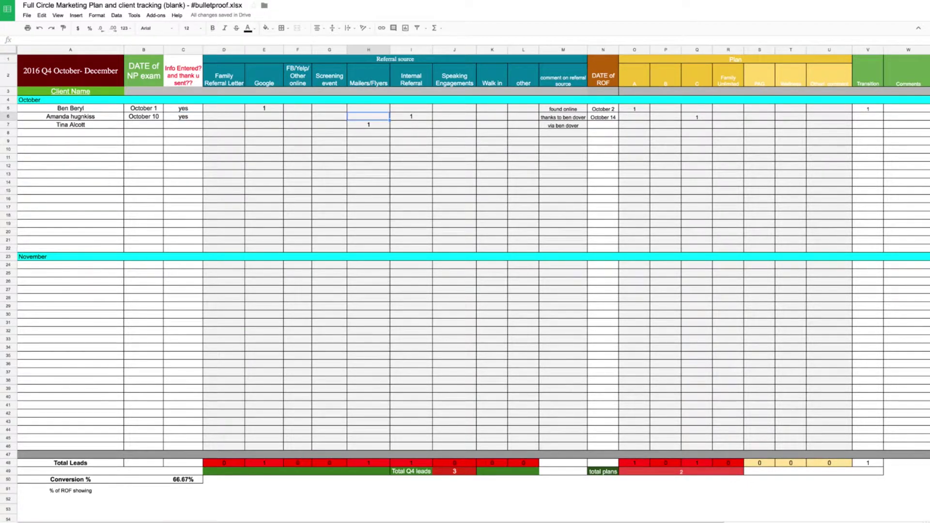
key(Right)
key(Right)
key(Right)
key(Right)
key(Right)
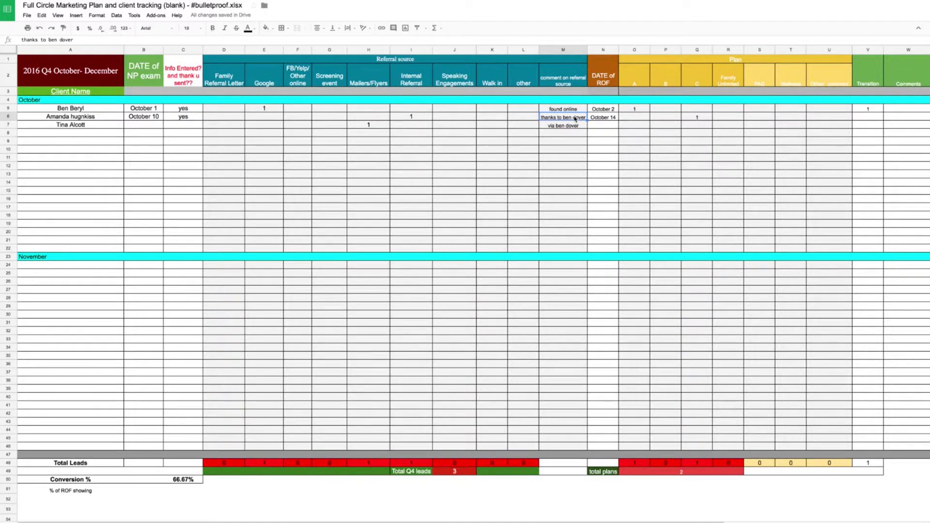
key(Right)
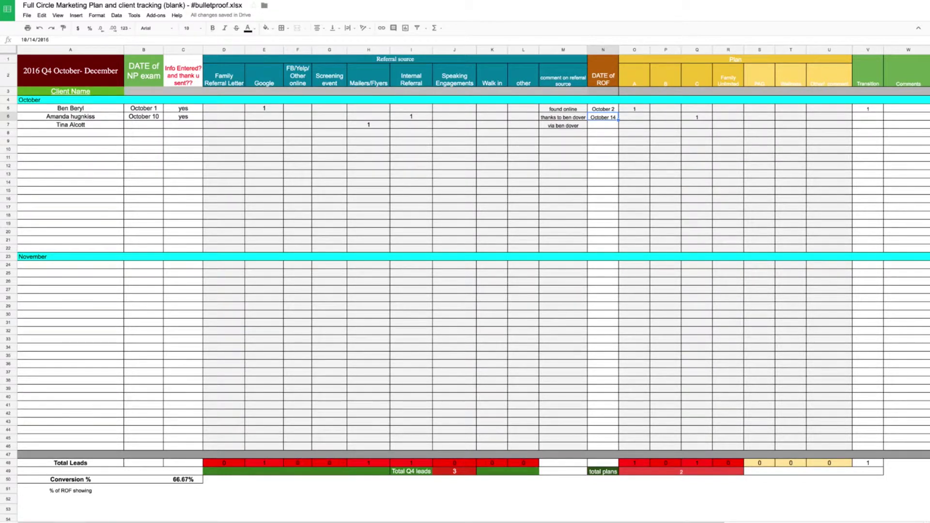
- Enter 'no' as the third client's date of ROF in N7
click(599, 127)
text(no)
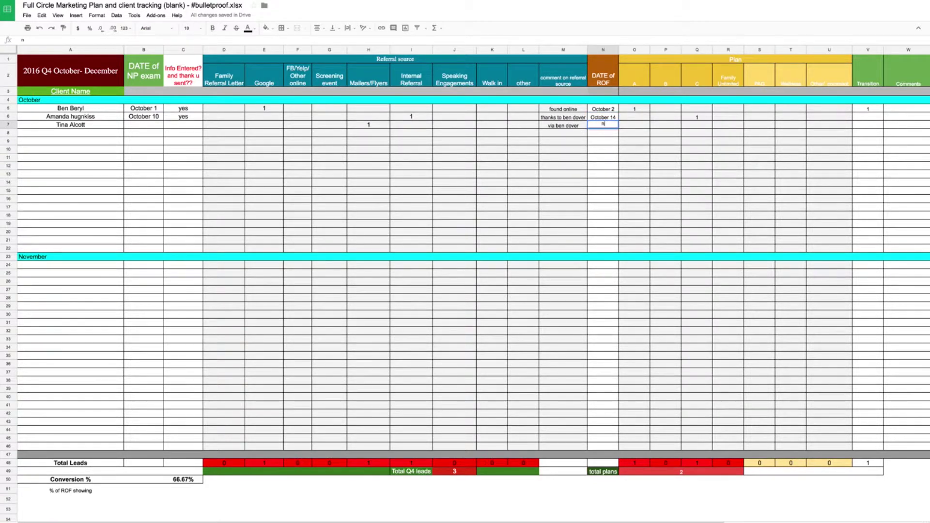
key(Left)
key(Left)
key(Left)
key(Left)
key(Left)
key(Left)
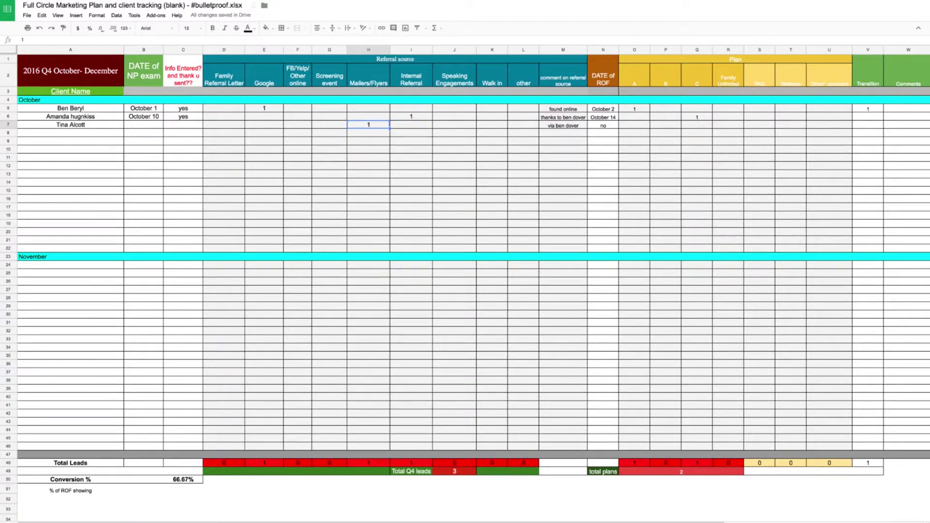
- Type the fourth October client's full name into A8
key(Left)
key(Left)
key(Left)
key(Left)
key(Left)
key(Left)
key(Left)
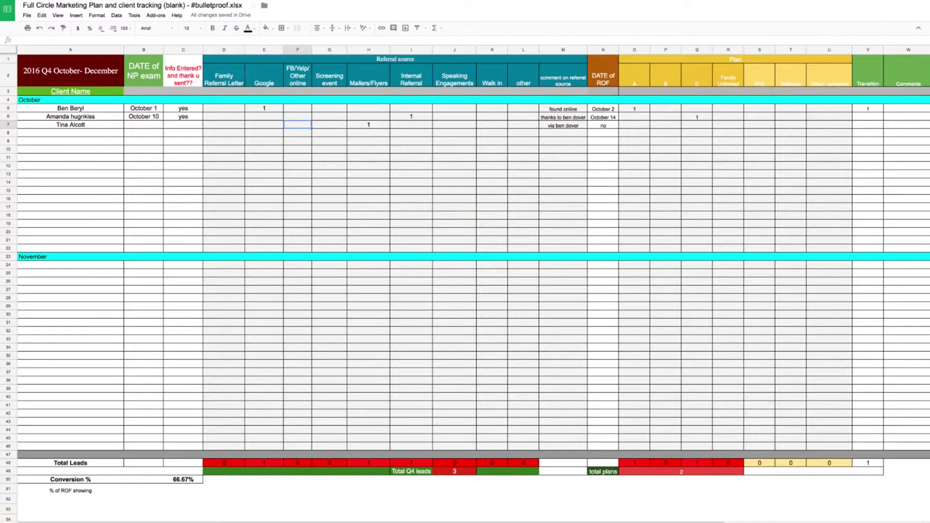
key(Down)
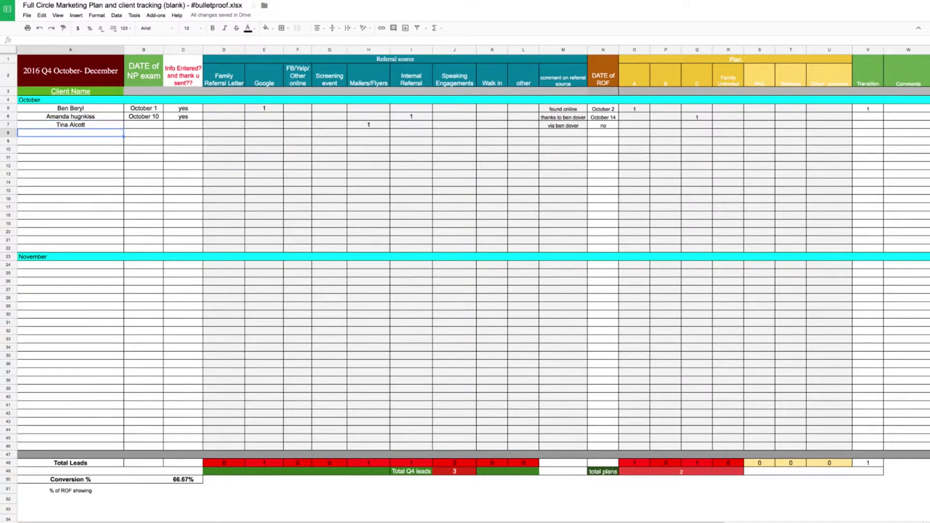
text(coach)
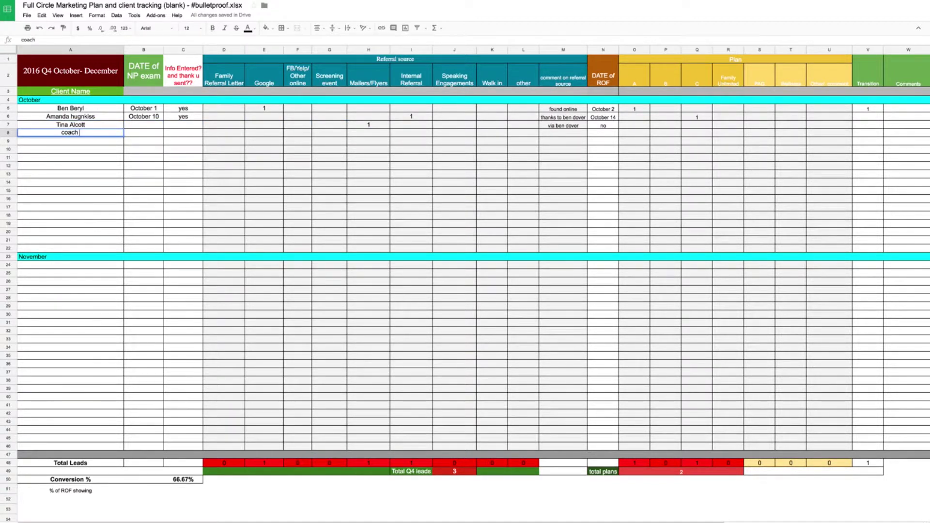
key(BackSpace)
key(BackSpace)
key(BackSpace)
key(BackSpace)
key(BackSpace)
key(Tab)
- Give the client exam date October 25, thank-you yes, and 1 FB/Yelp/Other online referral
text(oc)
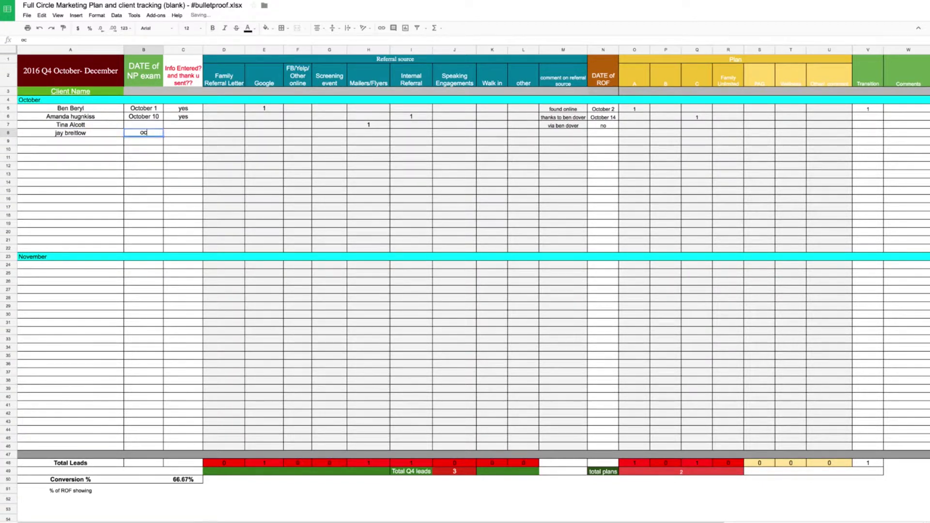
text(t 25)
key(Tab)
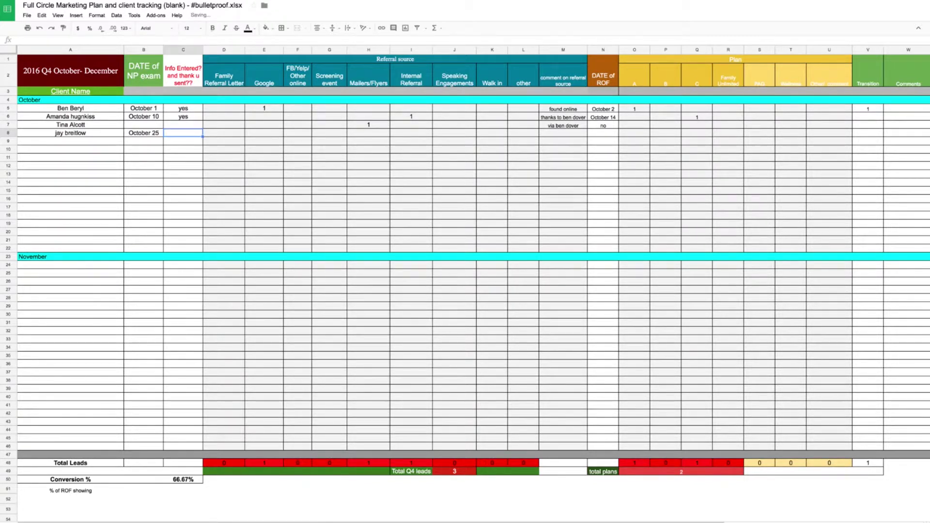
text(yes)
key(Tab)
key(Tab)
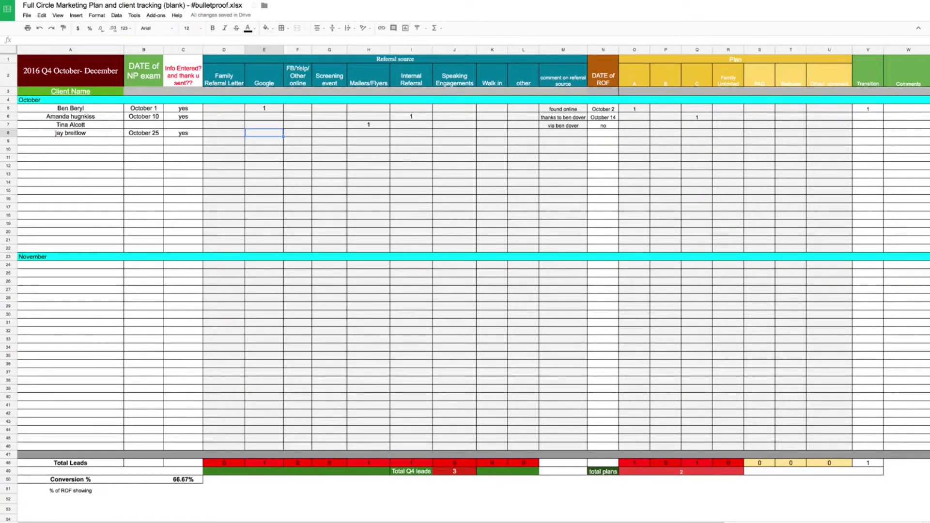
key(Tab)
text(1)
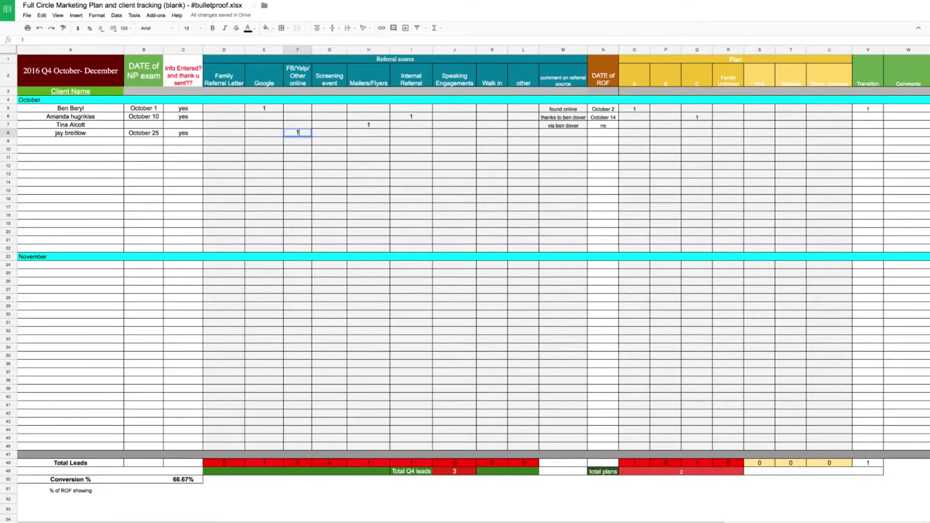
key(Tab)
key(Left)
key(Left)
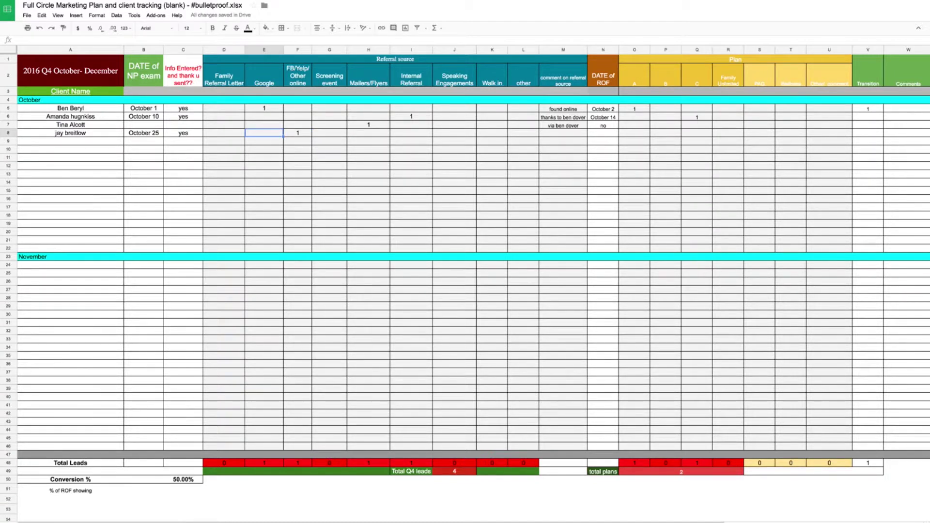
key(Up)
key(Up)
key(Up)
key(Up)
key(Up)
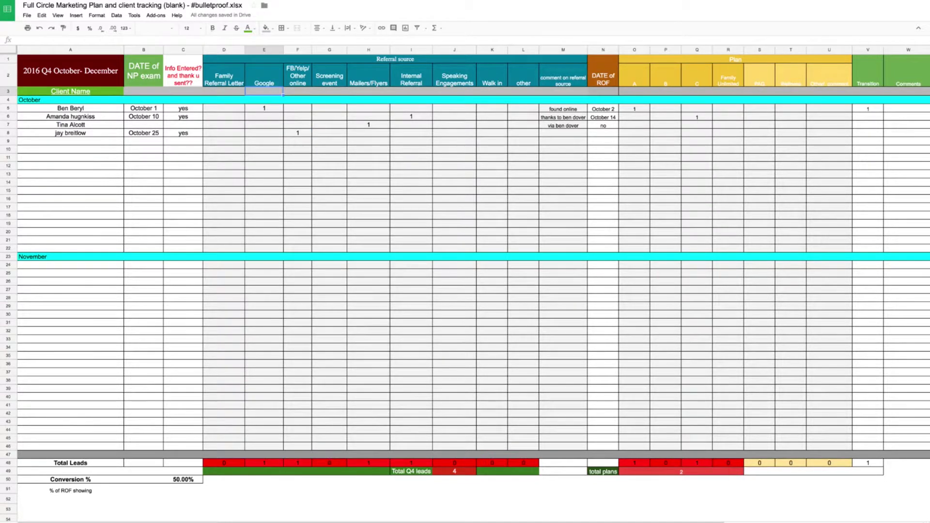
key(Up)
key(Right)
key(Left)
key(Left)
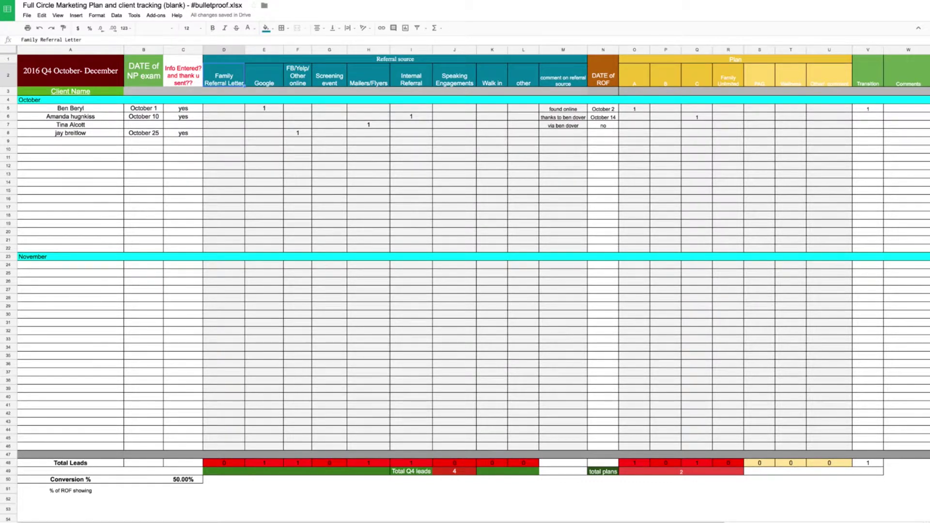
click(263, 75)
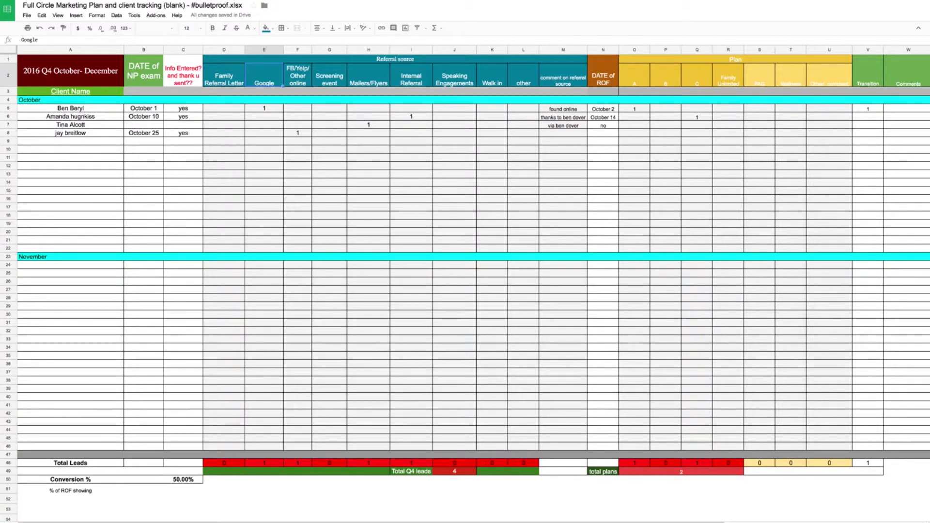
click(297, 75)
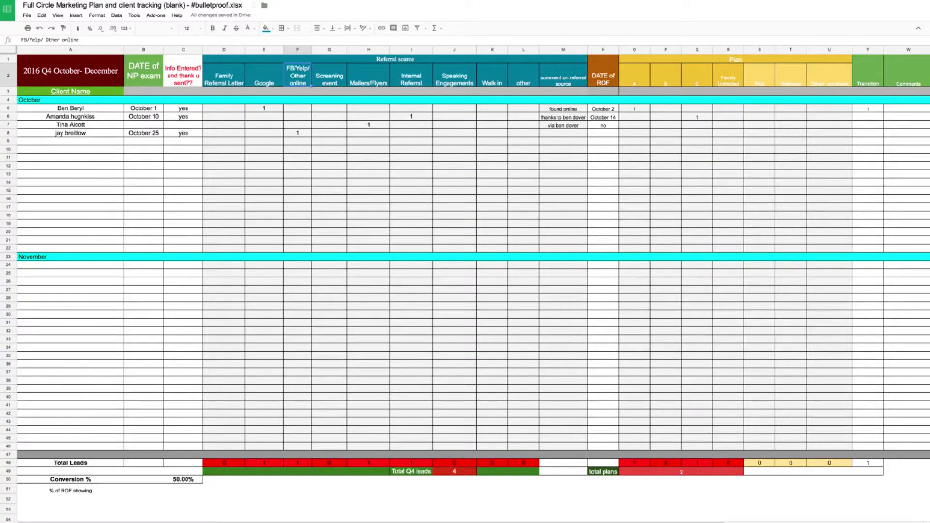
click(329, 75)
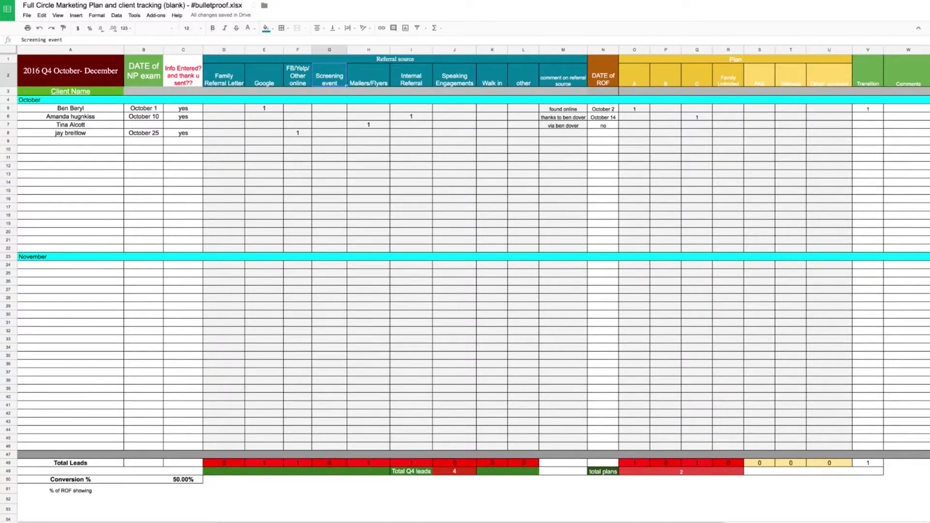
click(368, 77)
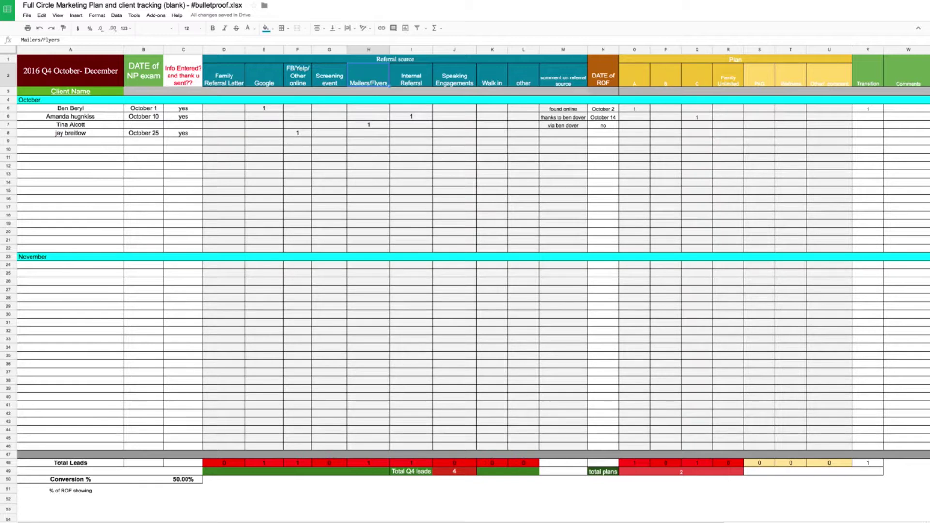
click(410, 77)
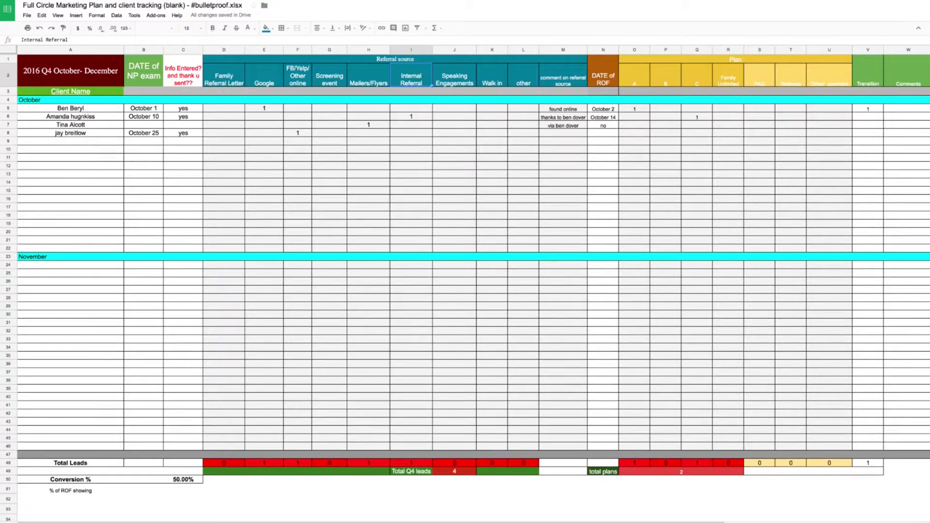
- Enter 1 in successive Internal Referral cells from row 7 down, then check that column's SUM total
key(Down)
key(Down)
key(Down)
key(Down)
key(Down)
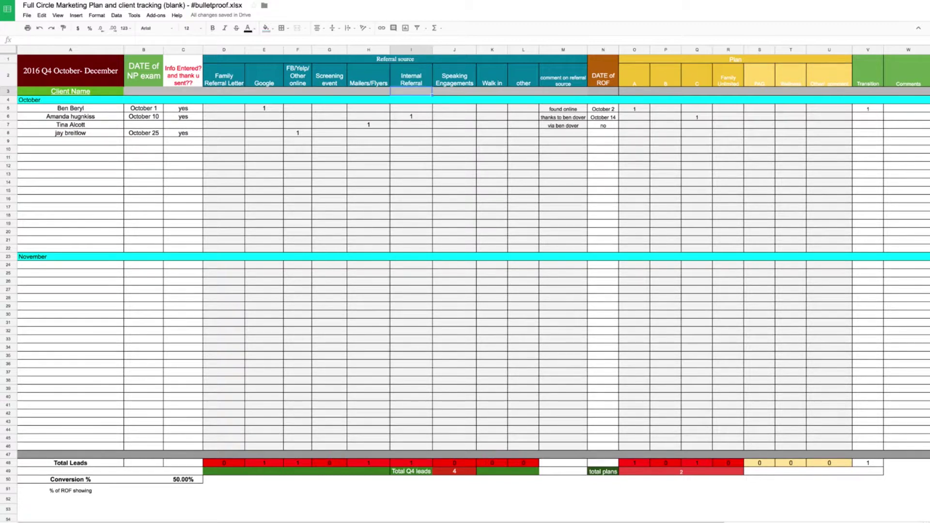
text(1)
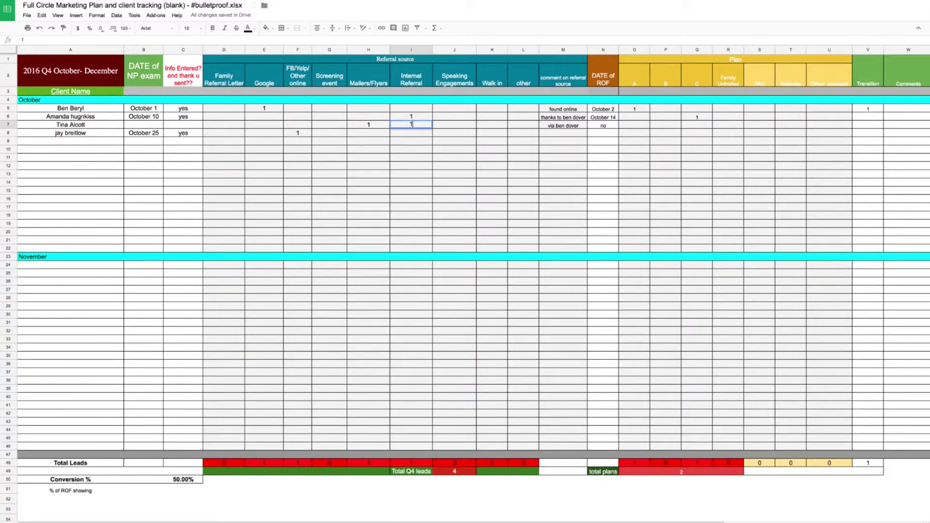
key(Return)
text(1)
key(Return)
key(Down)
text(1)
key(Return)
text(1)
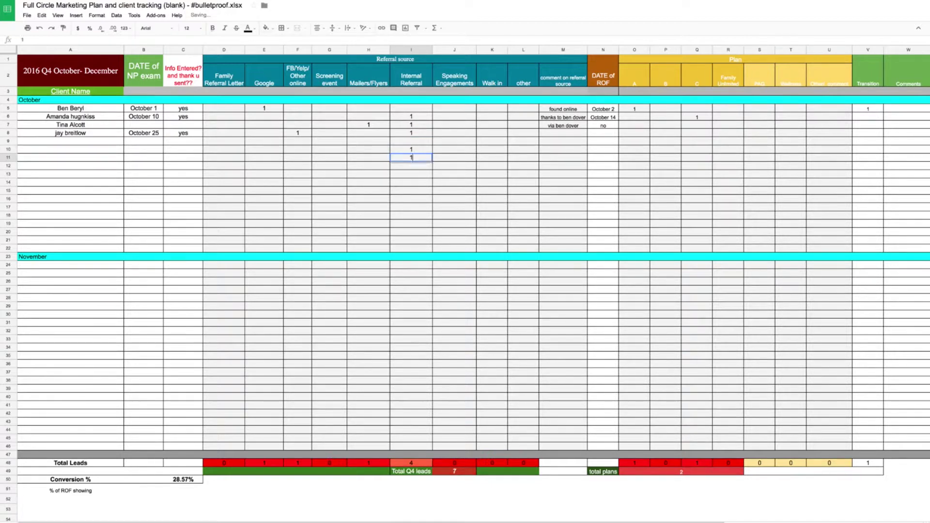
key(Return)
text(1)
key(Return)
text(1)
key(Return)
text(1)
key(Return)
text(1)
key(Return)
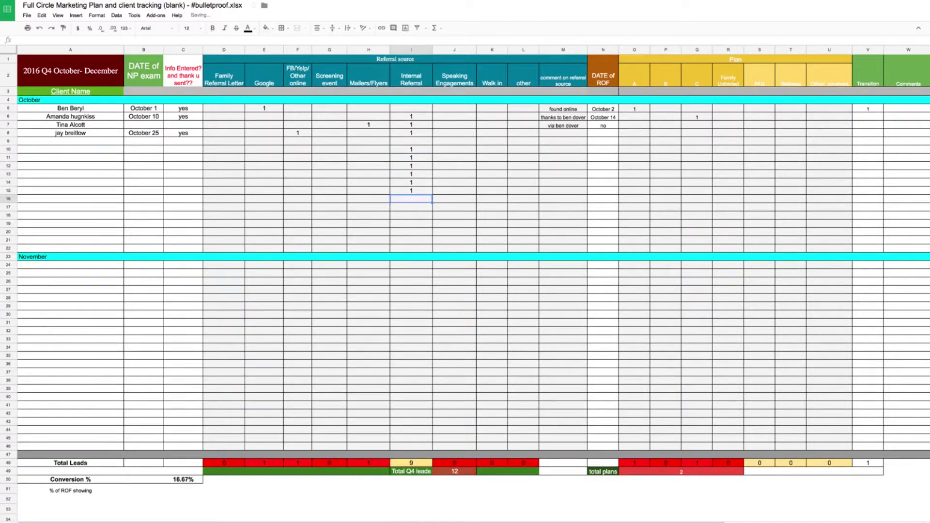
text(1)
key(Return)
text(1)
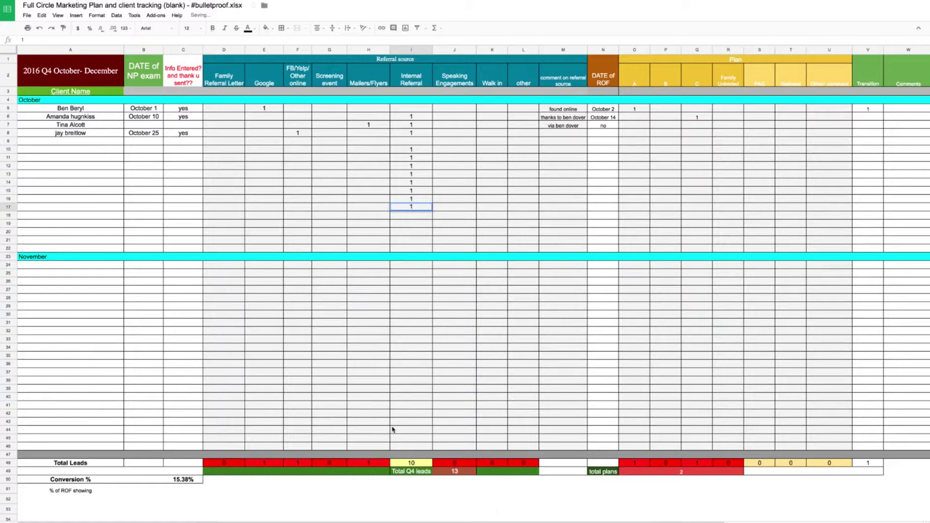
click(412, 463)
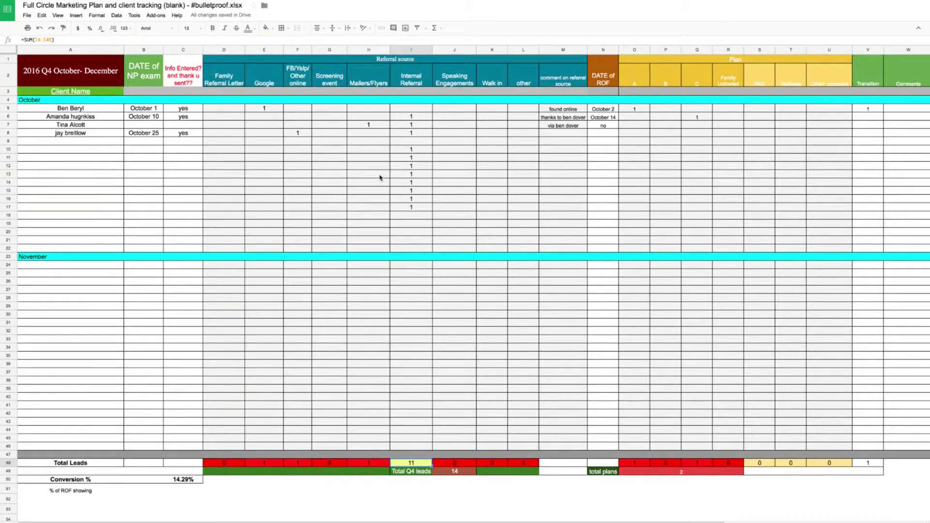
- Enter 1s in Speaking Engagements rows 7, 9, 13 and below, plus 4 in J20, then check its total
click(413, 119)
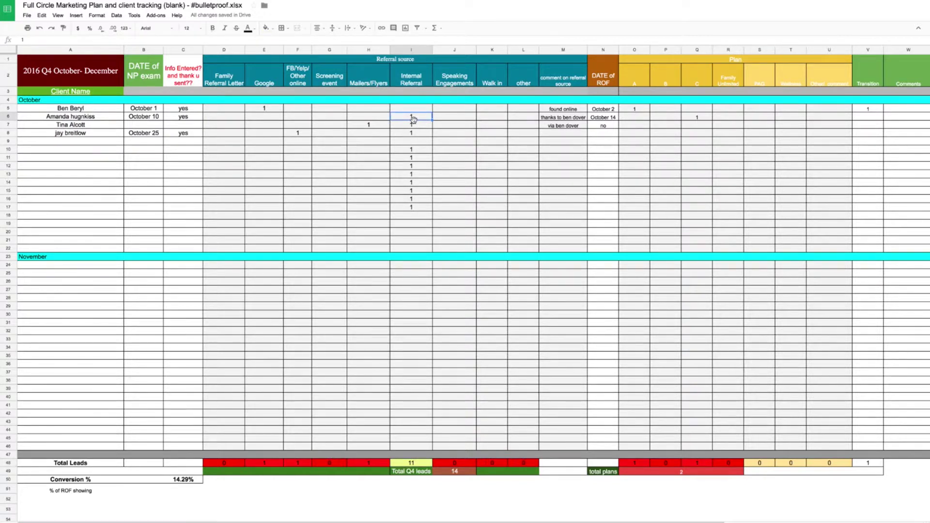
key(Right)
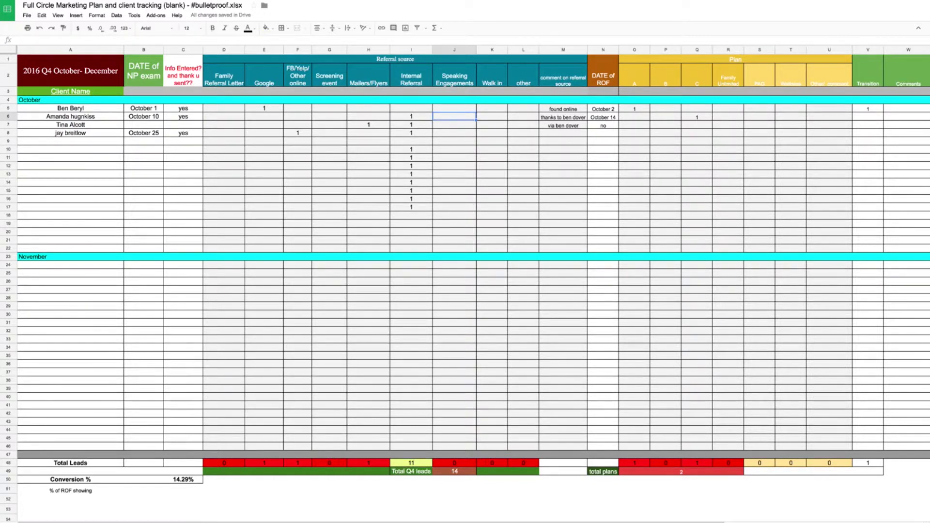
click(454, 125)
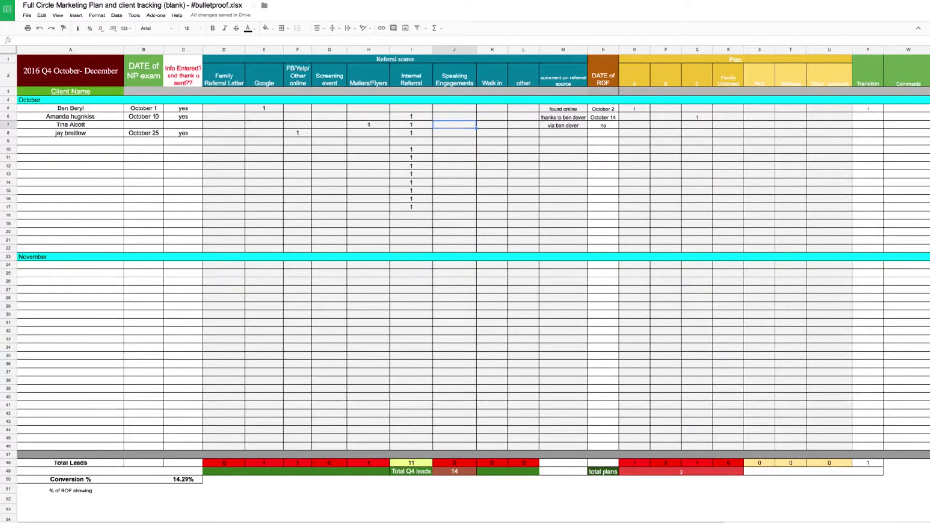
text(1)
key(Return)
key(Return)
key(Return)
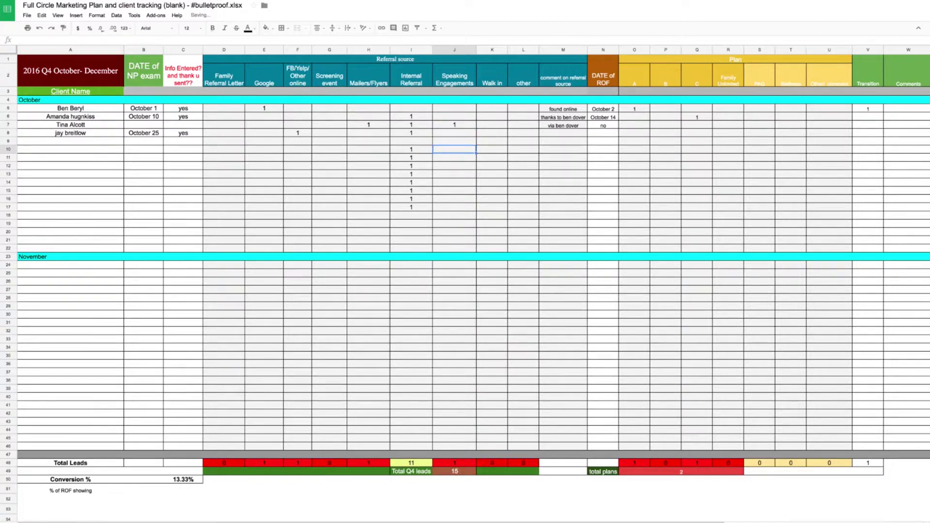
click(454, 141)
text(1)
key(Return)
click(455, 174)
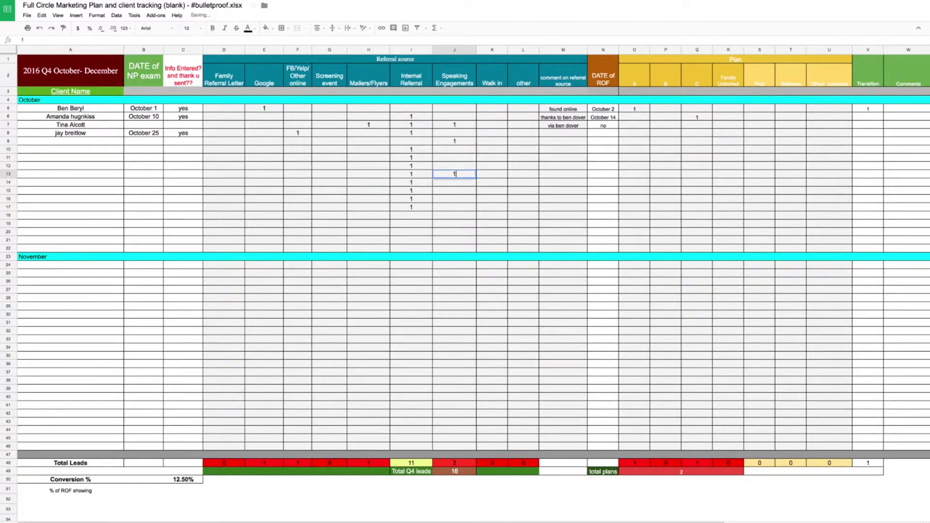
text(1)
key(Return)
key(Return)
key(Return)
key(Return)
key(Return)
text(1)
key(Return)
text(1)
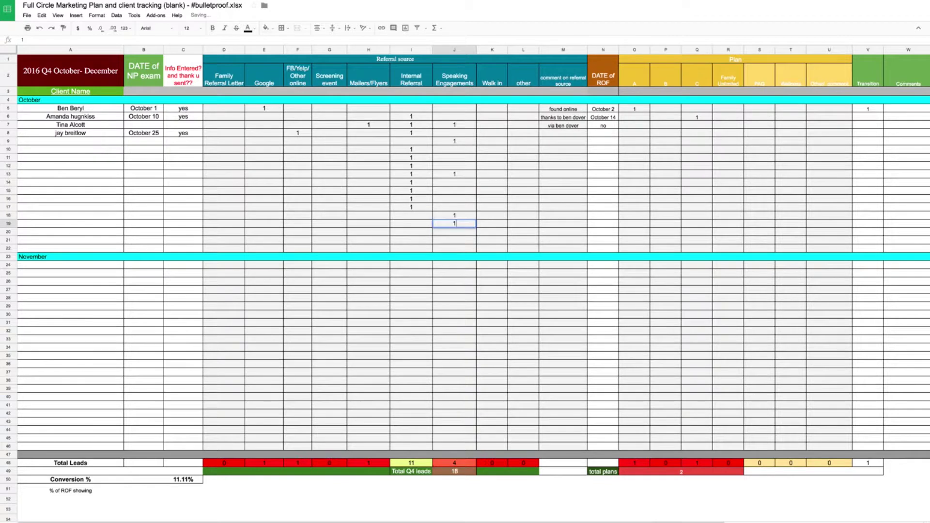
key(Return)
text(4)
key(Return)
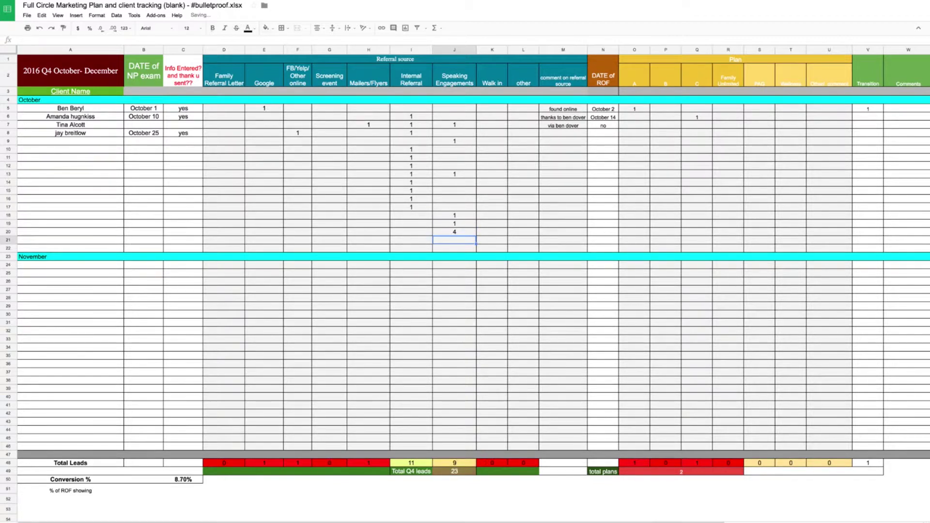
click(449, 463)
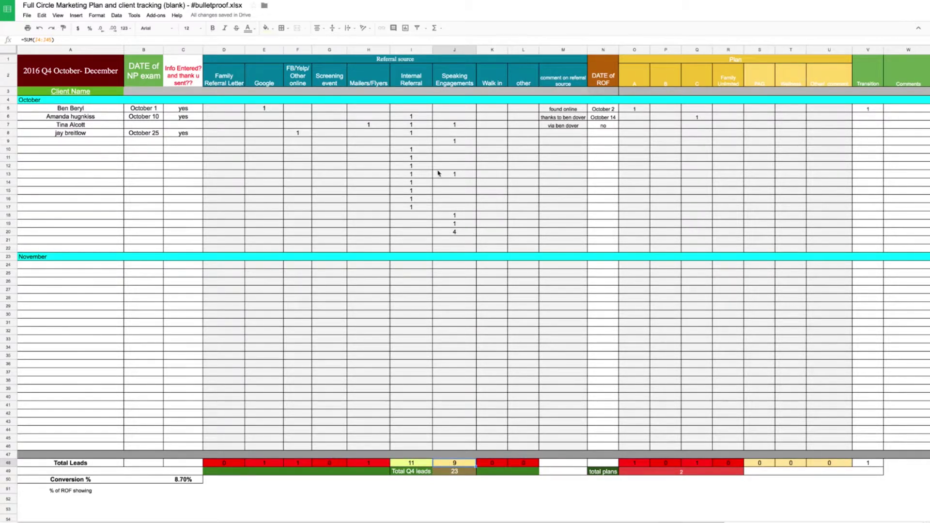
click(495, 75)
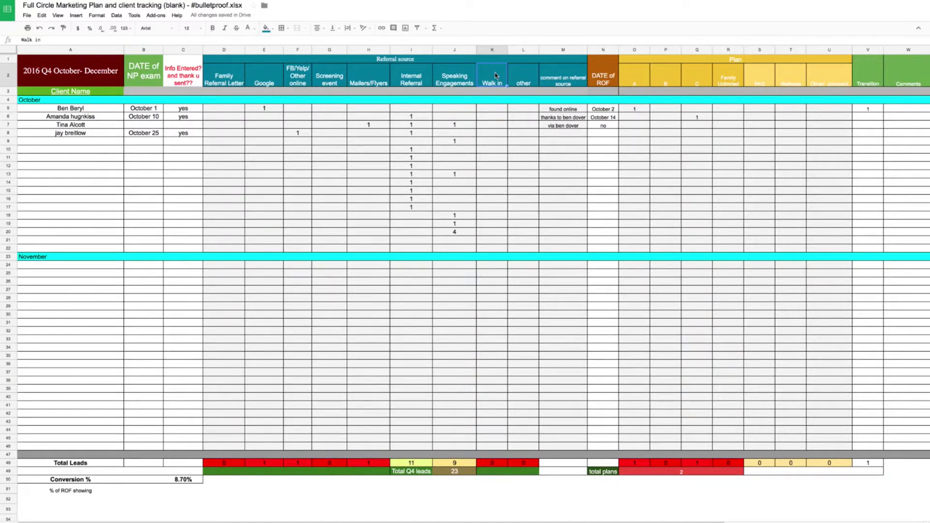
key(Right)
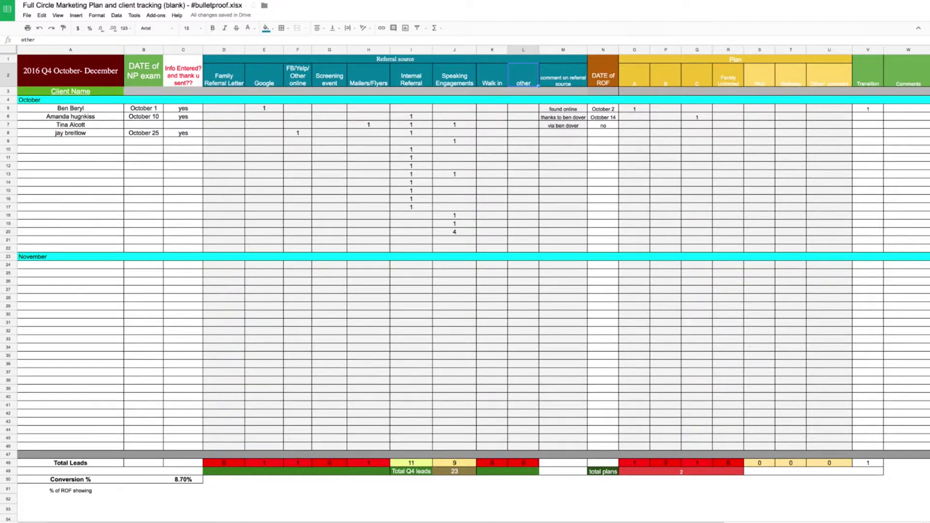
- Log 1 lead under other in row 9 with the comment 'inn between week of care'
click(523, 108)
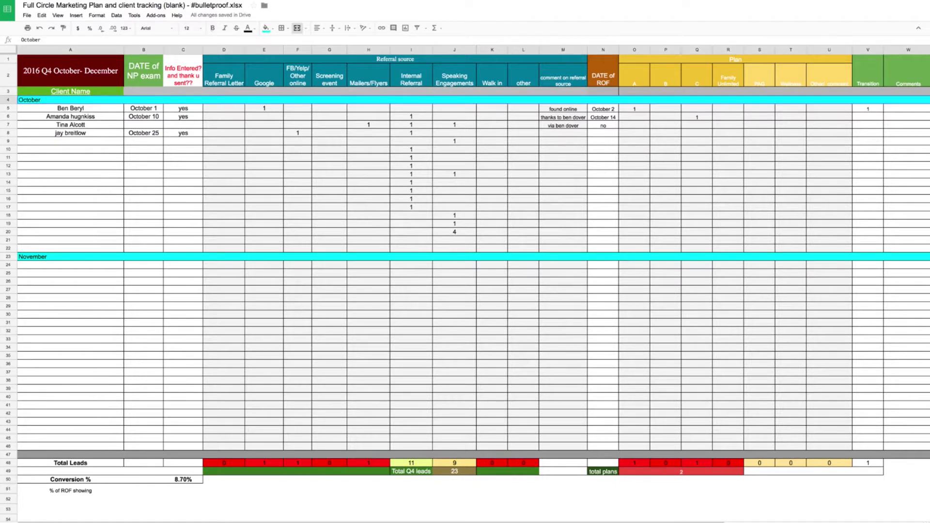
key(Down)
key(Down)
key(Down)
key(Down)
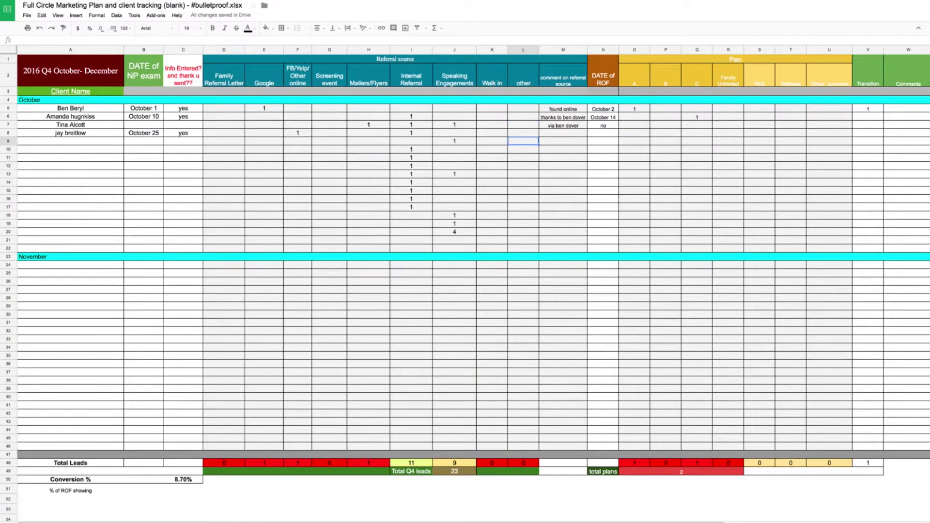
text(1)
key(Tab)
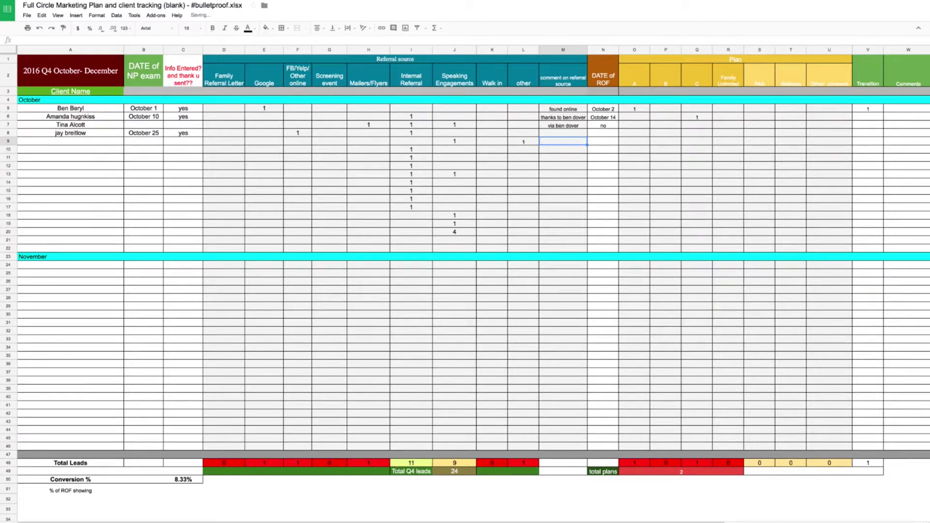
text(inn betw)
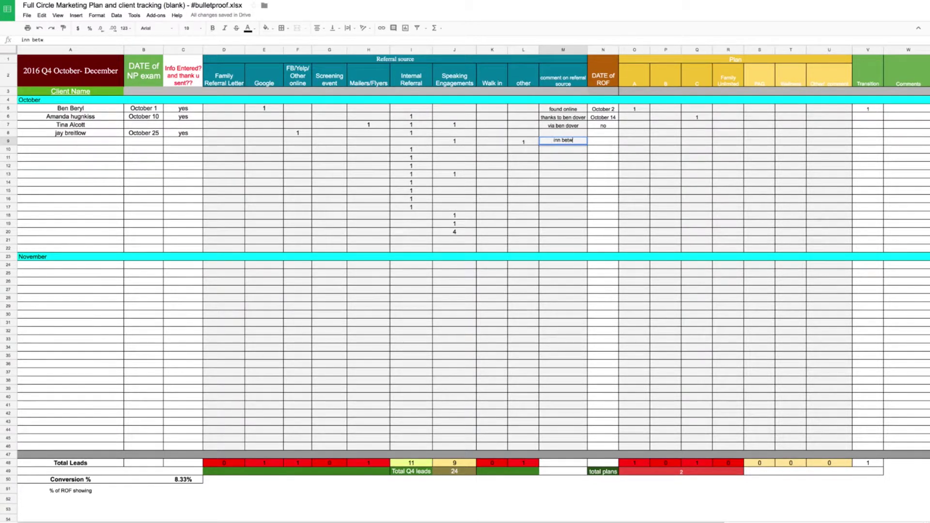
text(een week of care)
key(Return)
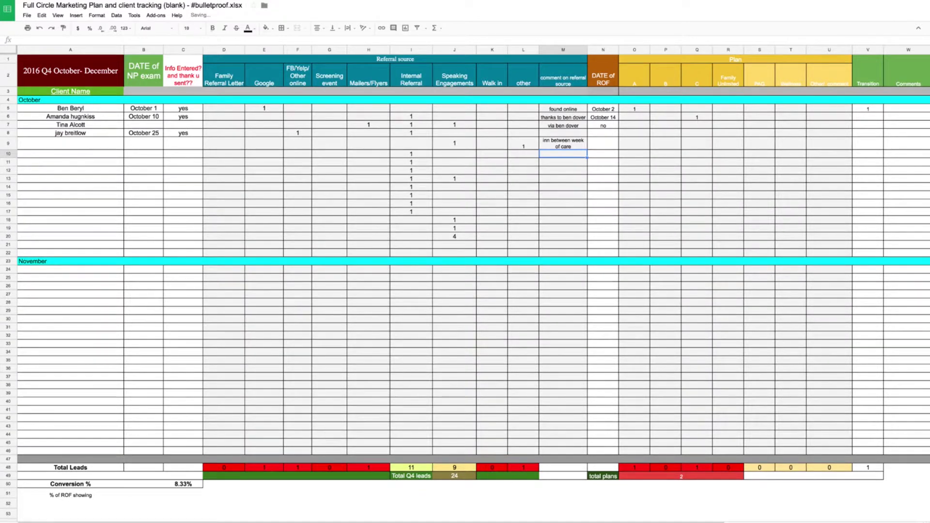
- Review the earlier referral comments, the row 5 Google lead, and the Internal Referral total formula
key(Up)
key(Up)
key(Up)
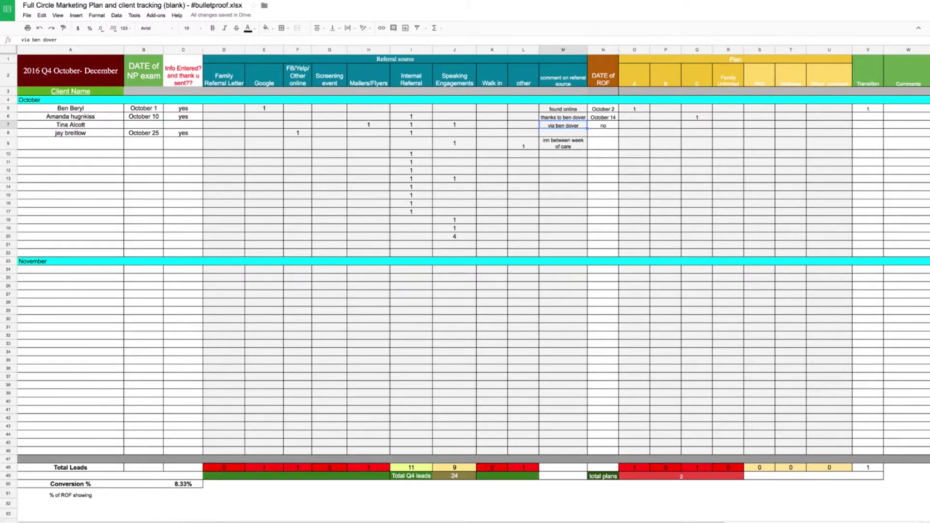
key(Up)
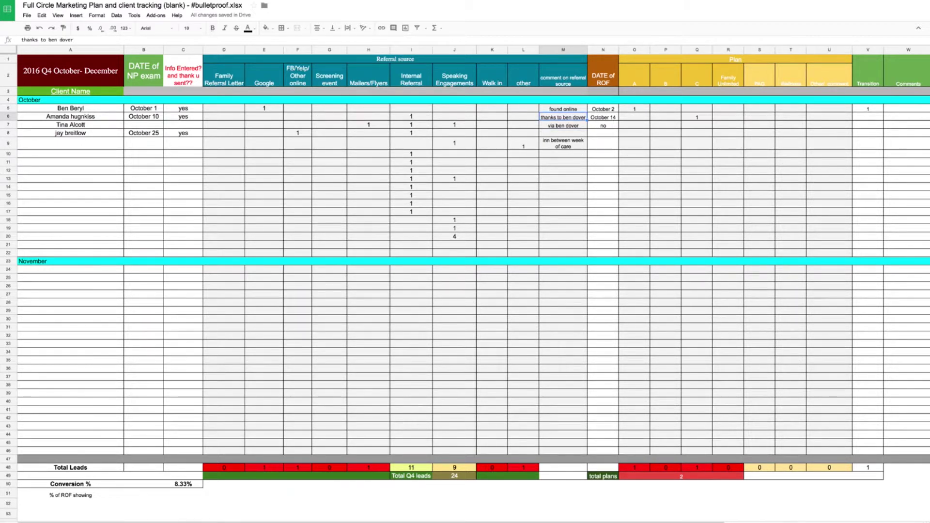
key(Down)
key(Up)
key(Up)
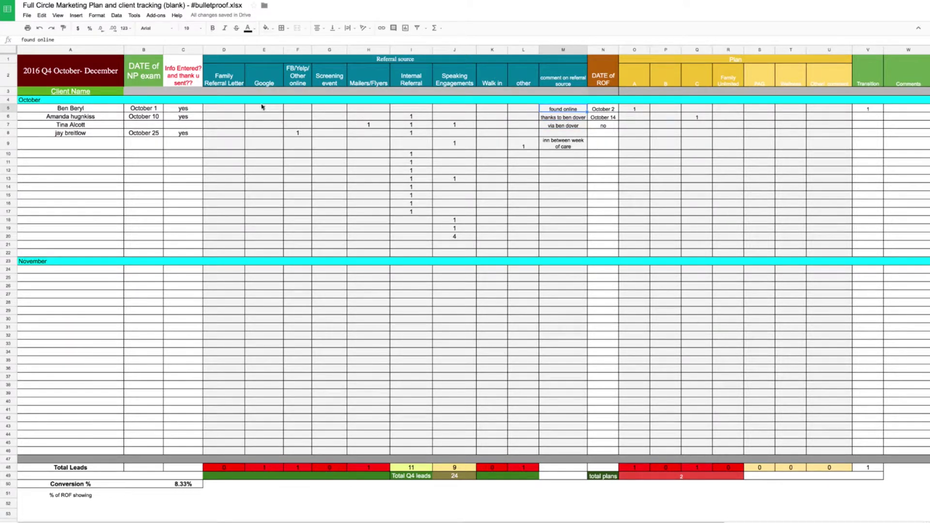
click(262, 109)
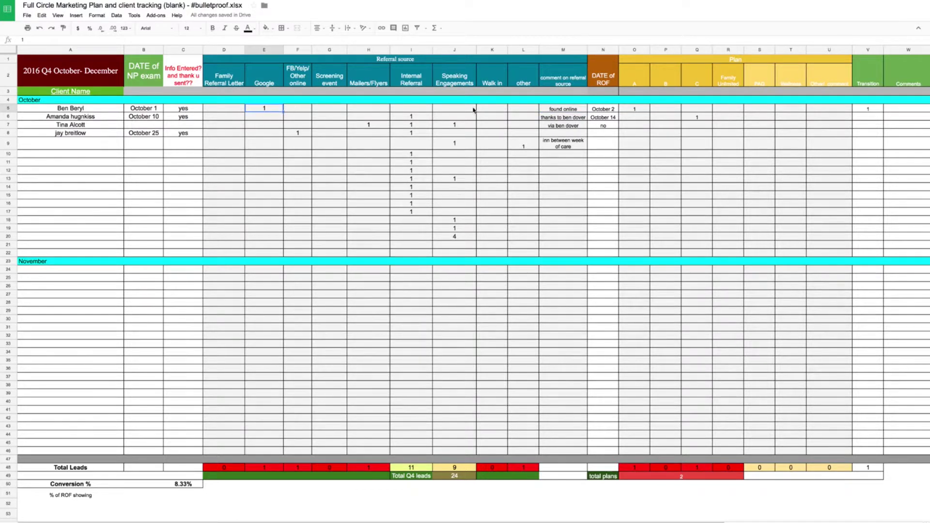
click(560, 110)
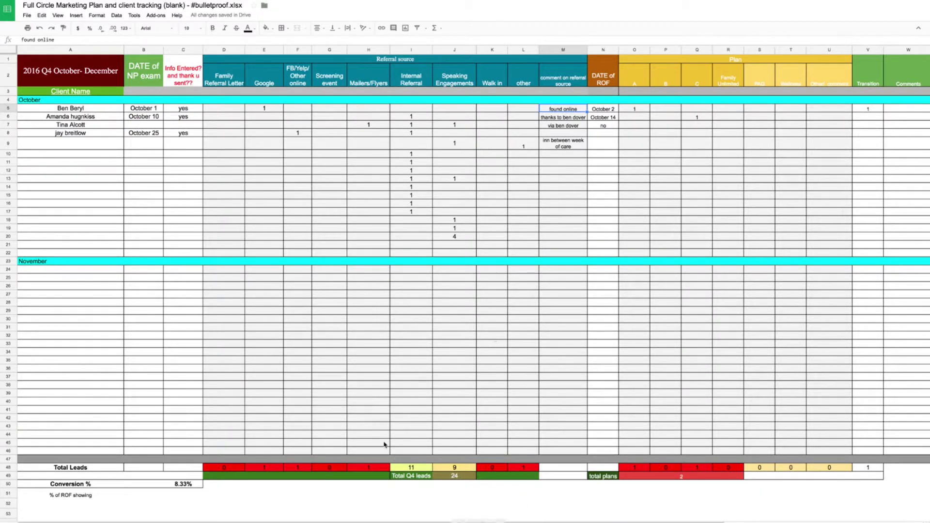
click(425, 467)
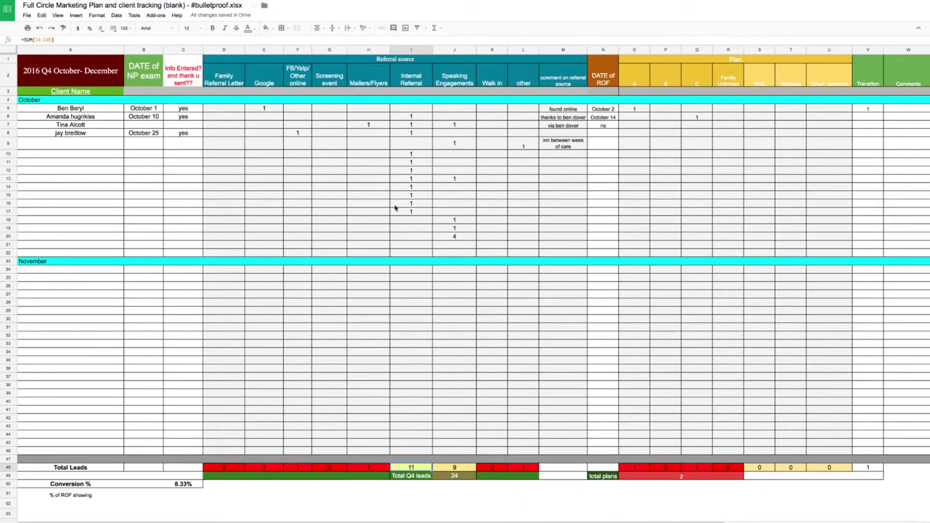
- Clear the stray Speaking Engagements entries in J18:J20 and the extra Internal Referral 1 in I17
click(454, 236)
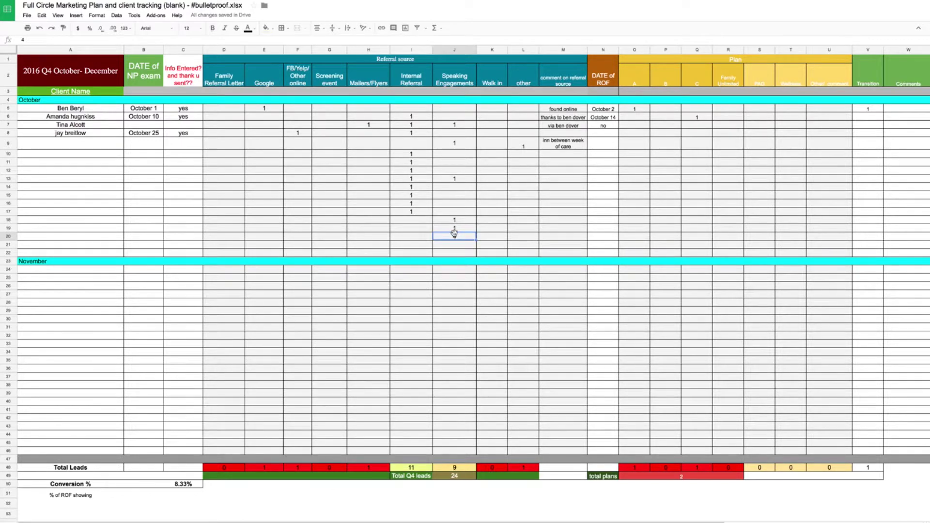
key(BackSpace)
key(Up)
key(BackSpace)
key(Up)
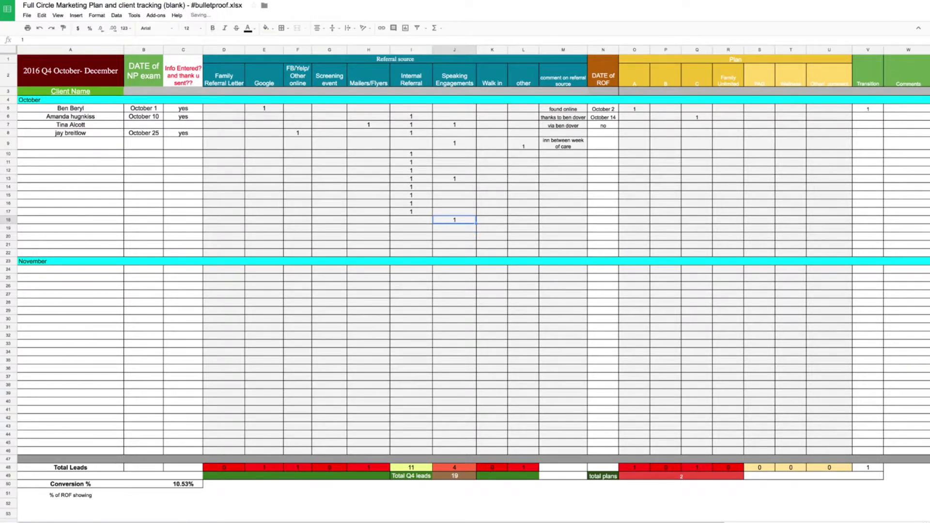
key(BackSpace)
key(Up)
key(Left)
key(BackSpace)
key(Up)
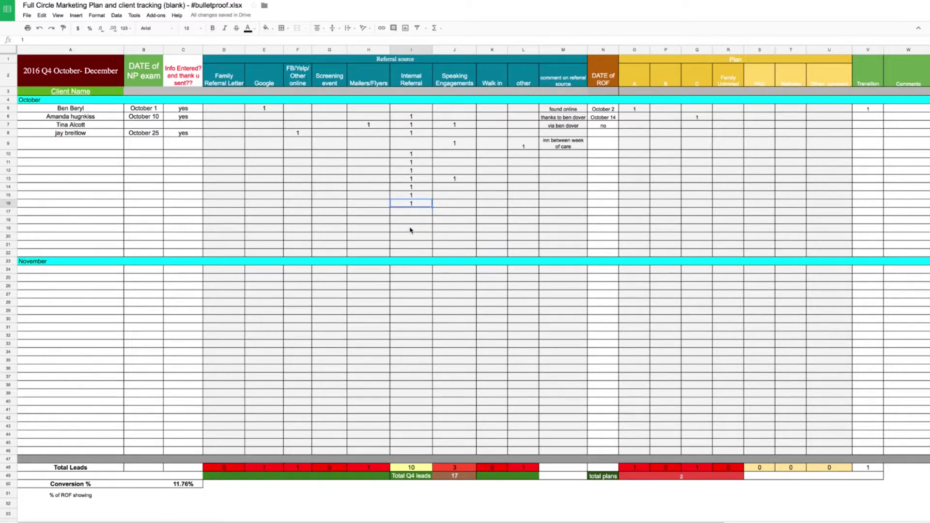
scroll(410, 229, down, 1)
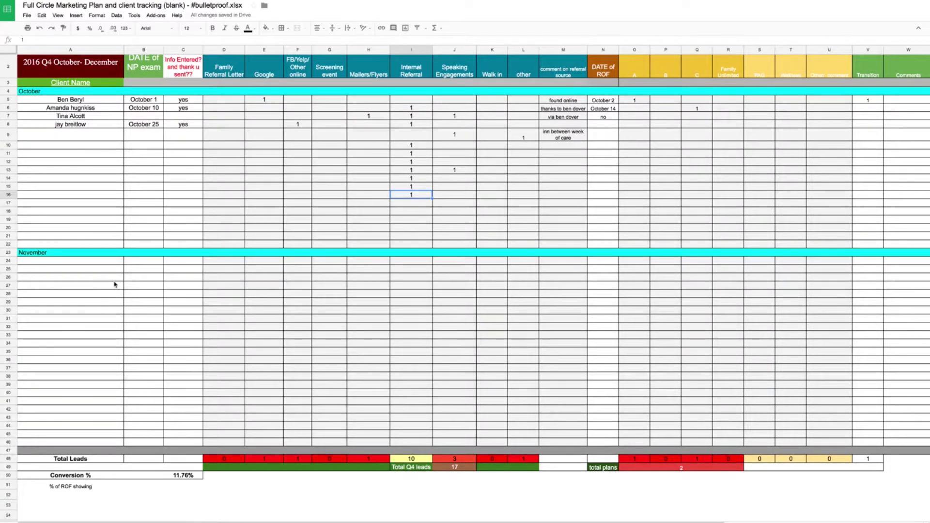
- Copy the November header row into row 35 and relabel its A35 cell as December
click(10, 252)
key(ctrl+c)
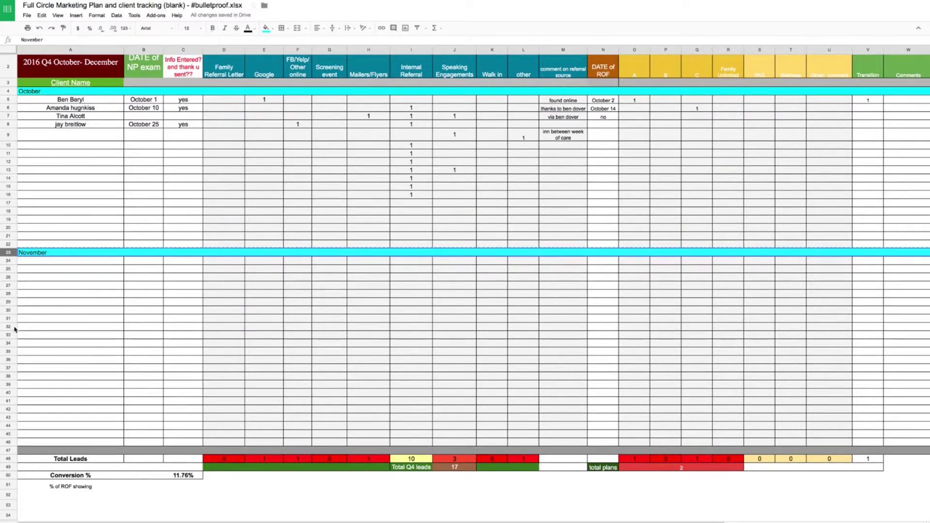
click(32, 353)
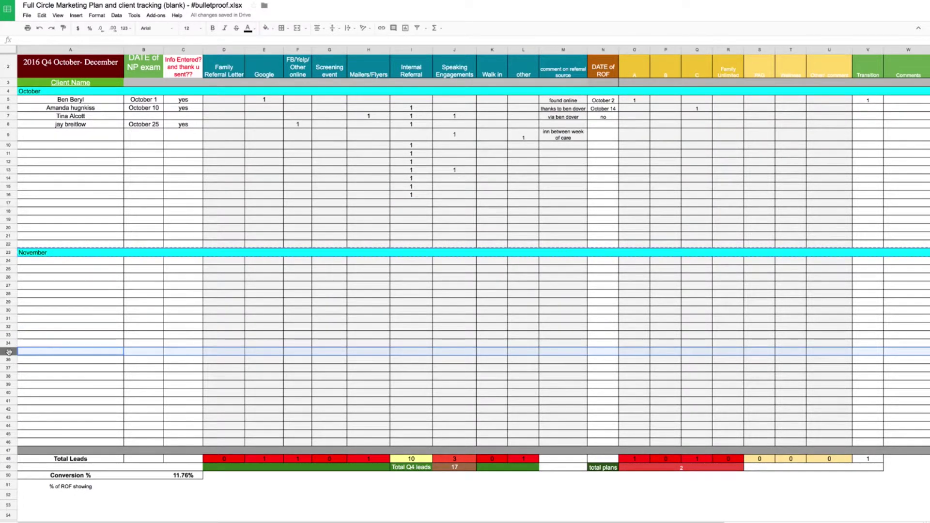
key(ctrl+v)
double_click(32, 353)
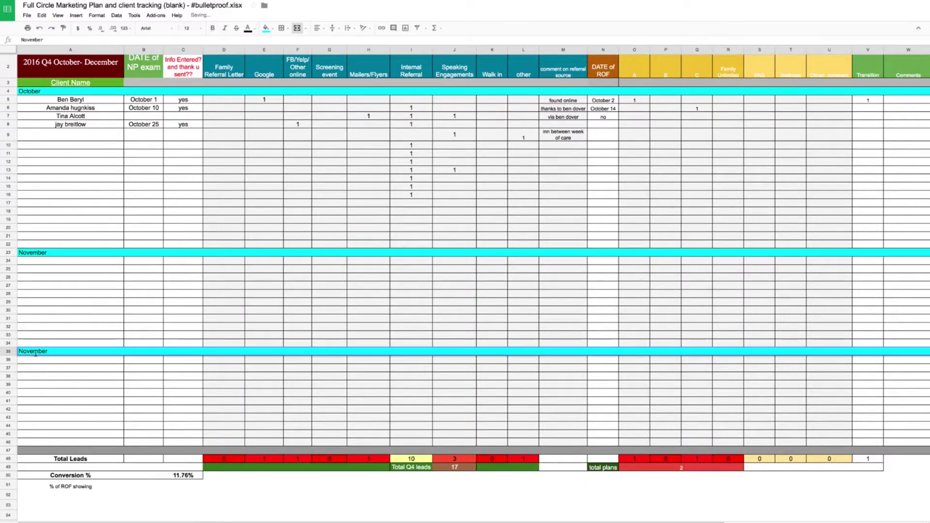
text(December)
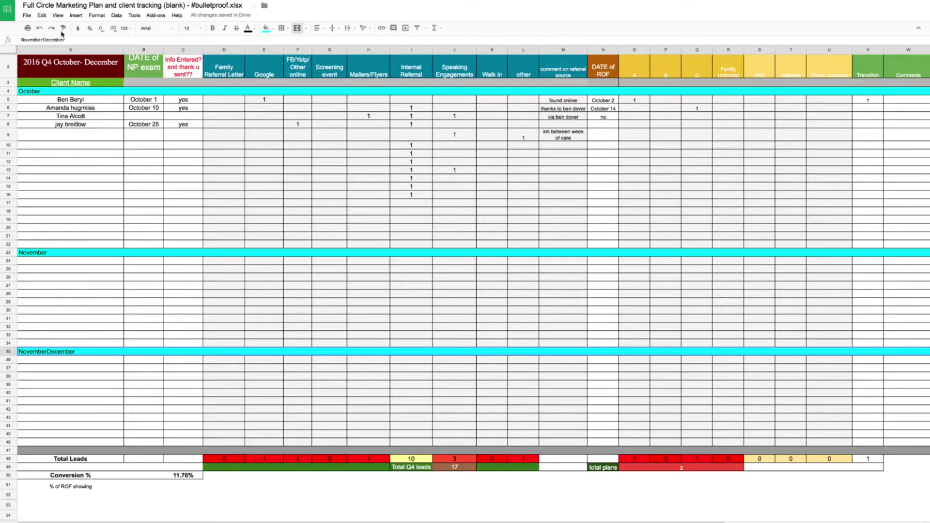
click(43, 40)
key(BackSpace)
key(BackSpace)
key(BackSpace)
key(BackSpace)
key(BackSpace)
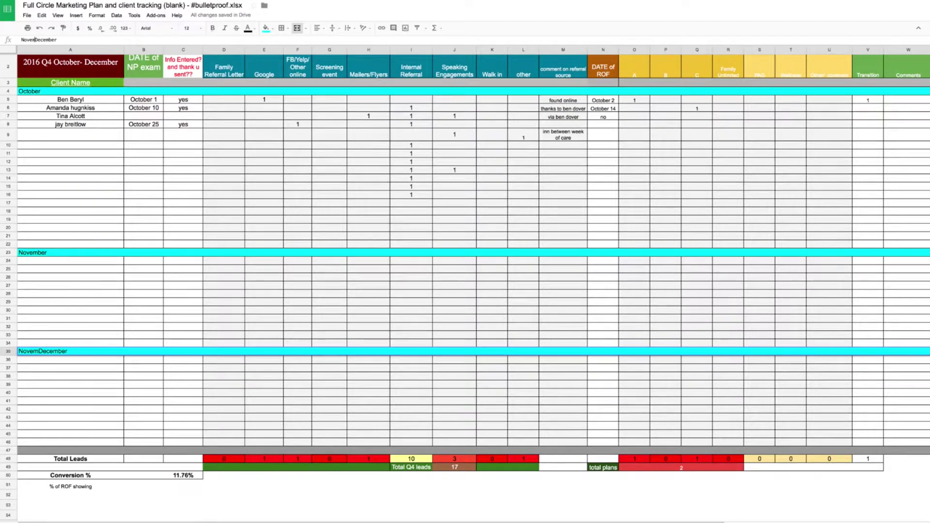
key(BackSpace)
key(BackSpace)
key(BackSpace)
key(Return)
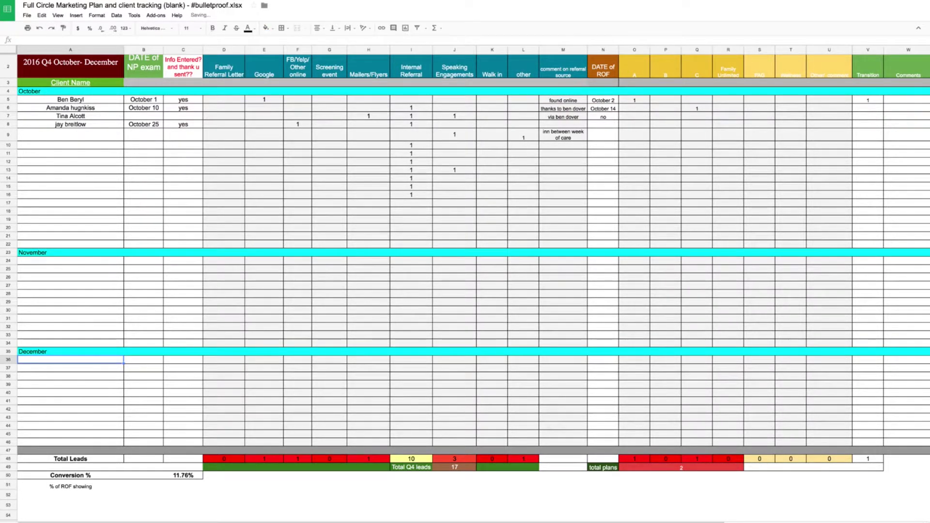
click(70, 351)
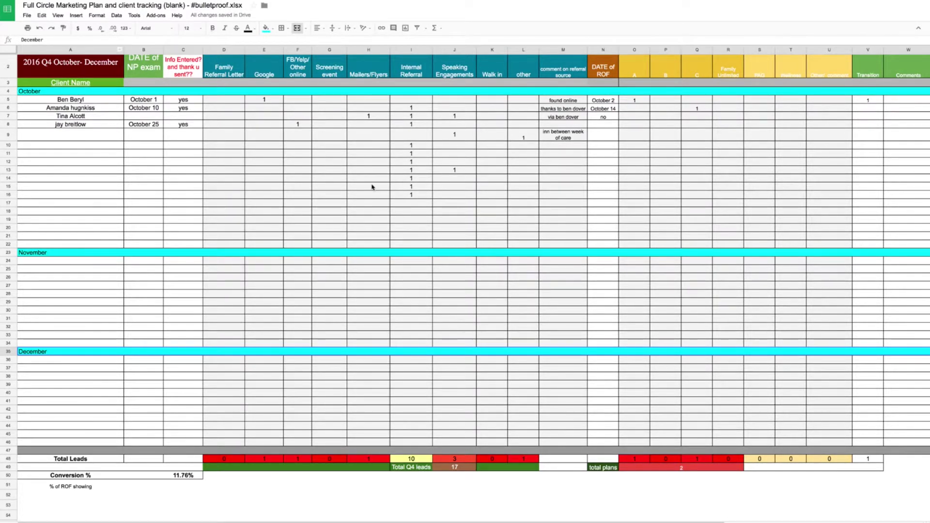
- Enter 6 in Internal Referral cells I27 (November) and I37 (December)
click(410, 461)
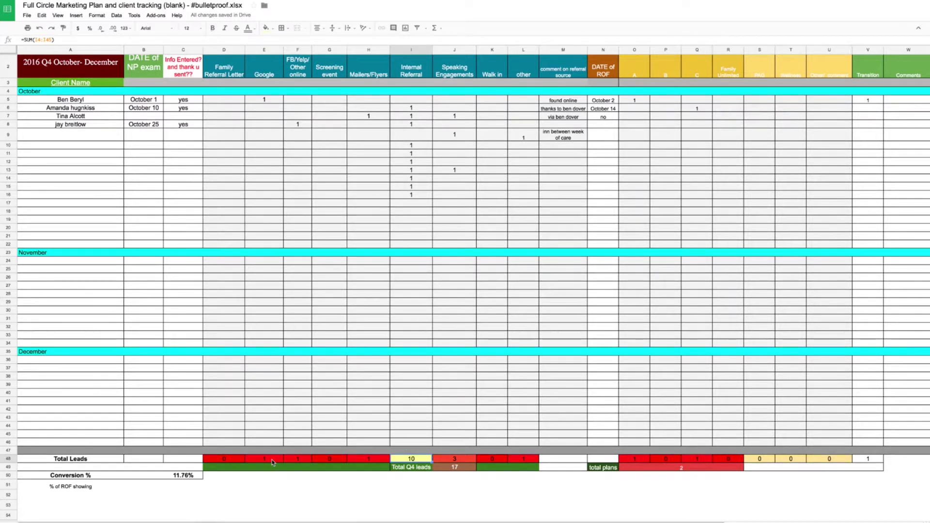
click(410, 286)
text(6)
click(410, 369)
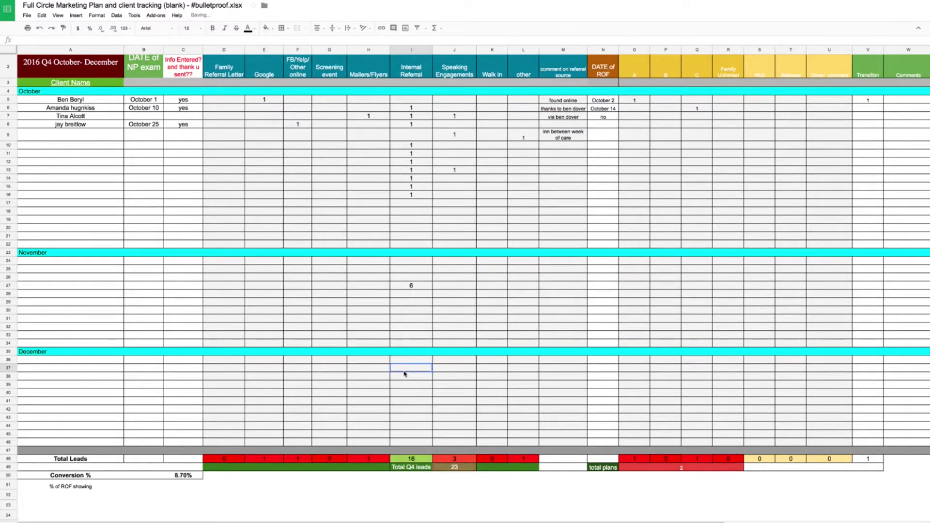
text(6)
click(409, 411)
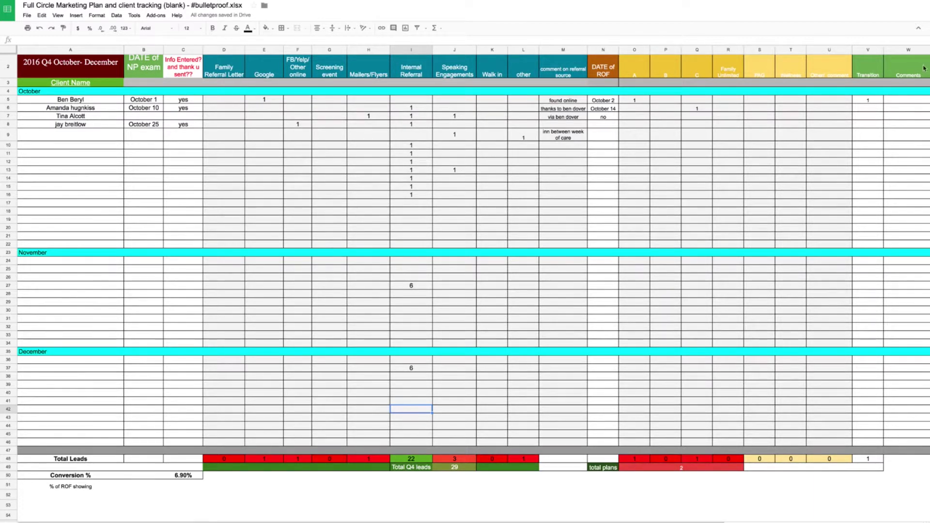
- Inspect the Total Leads SUM formulas, including Internal Referral's 22, and select D48:L48
click(234, 460)
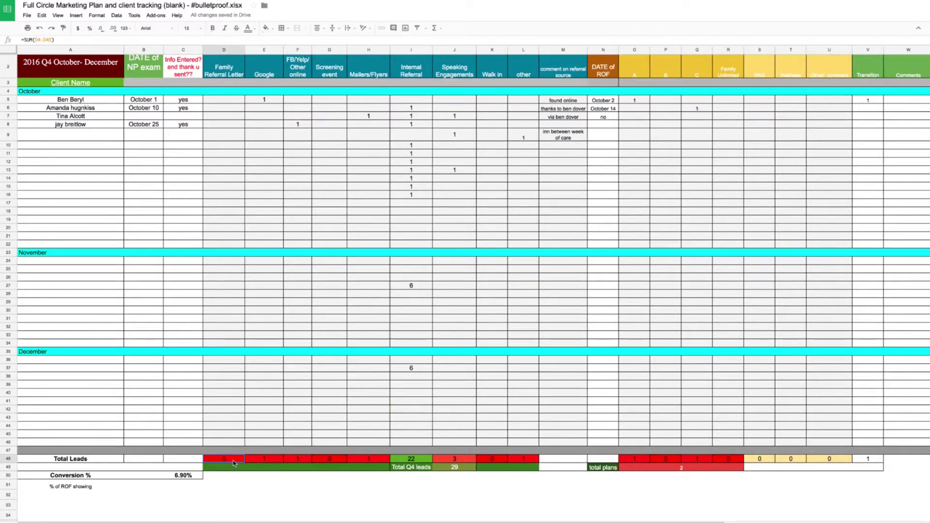
drag(532, 459, 228, 460)
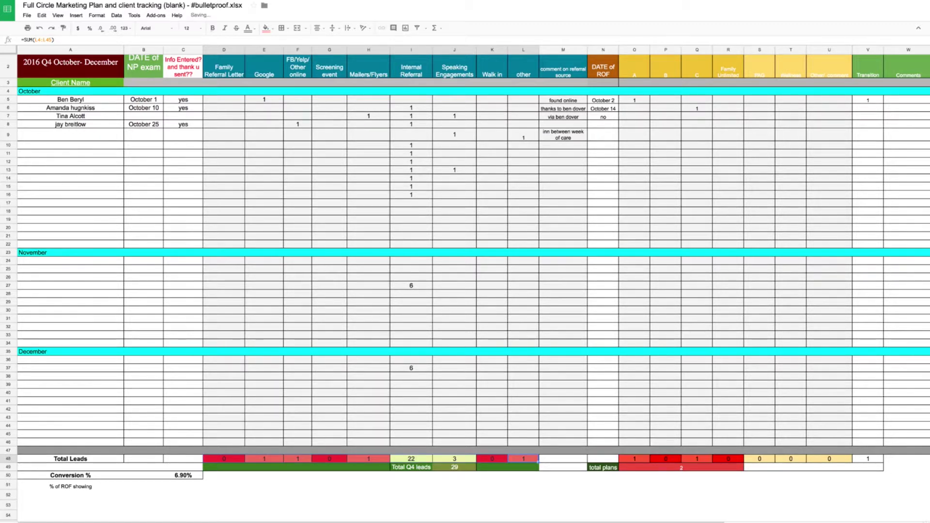
click(411, 460)
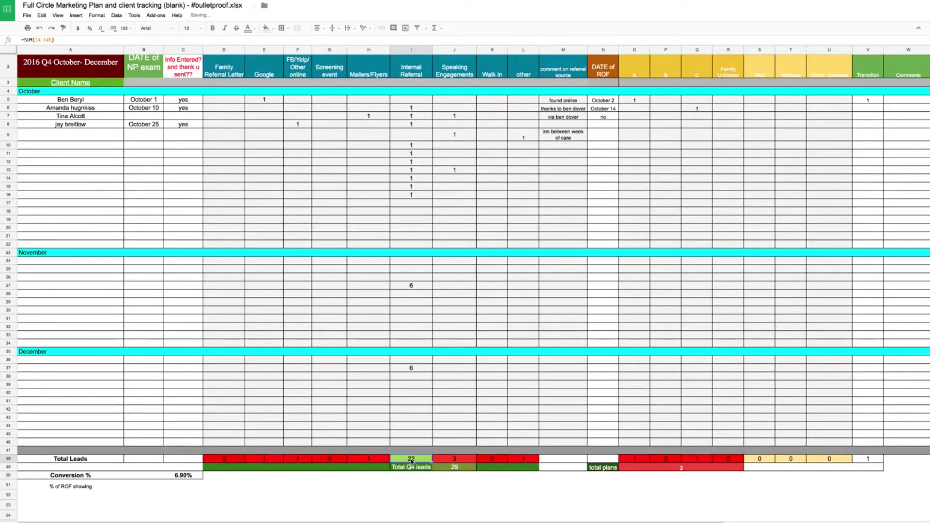
click(523, 459)
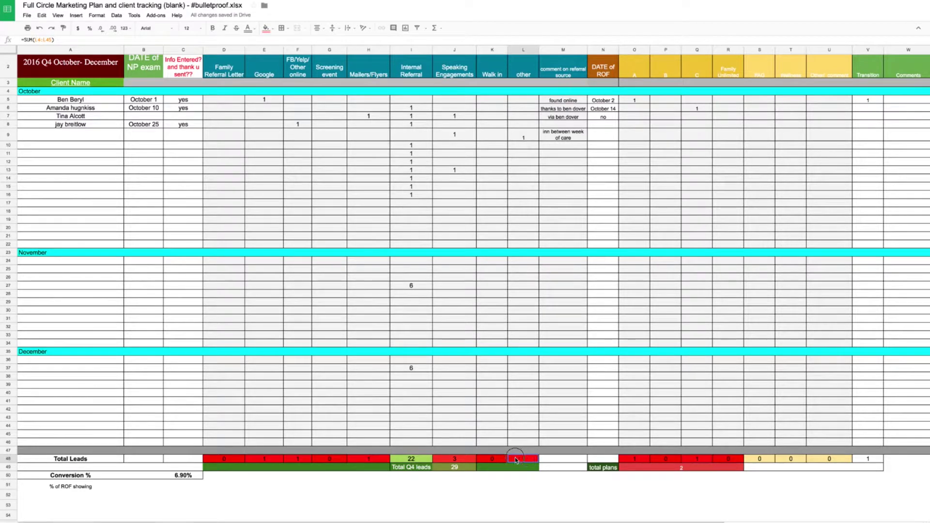
mouse_move(223, 459)
mouse_down()
mouse_move(525, 459)
mouse_move(233, 459)
mouse_up()
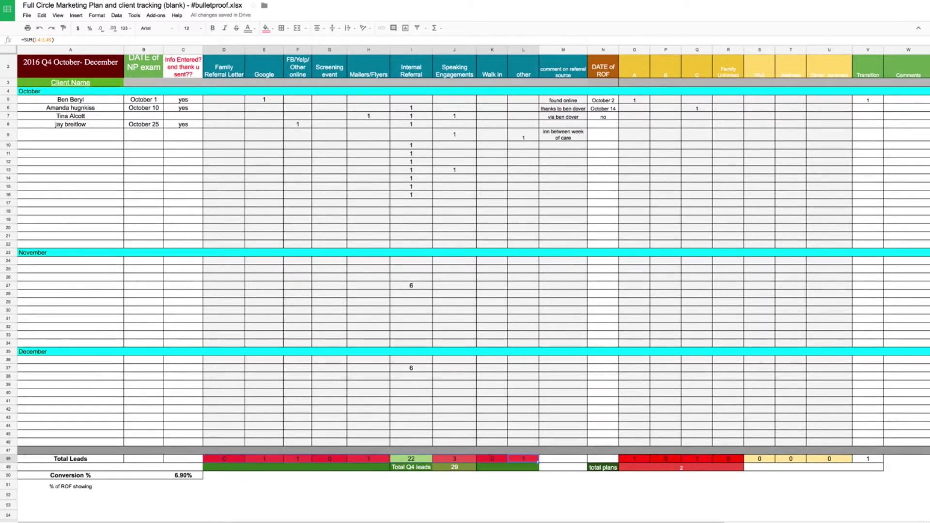
- Dismiss the formatting options, then undo and redo to bring back the totals row's red and green fills
click(104, 16)
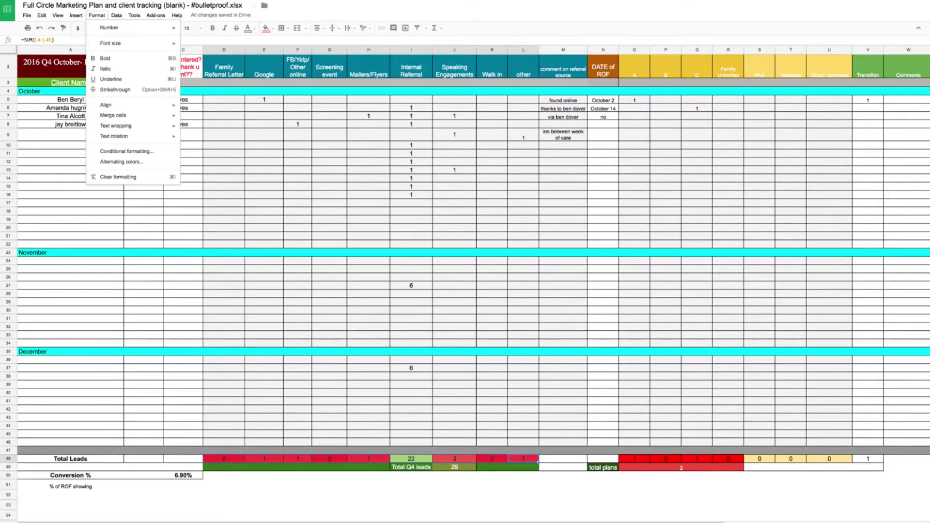
click(357, 173)
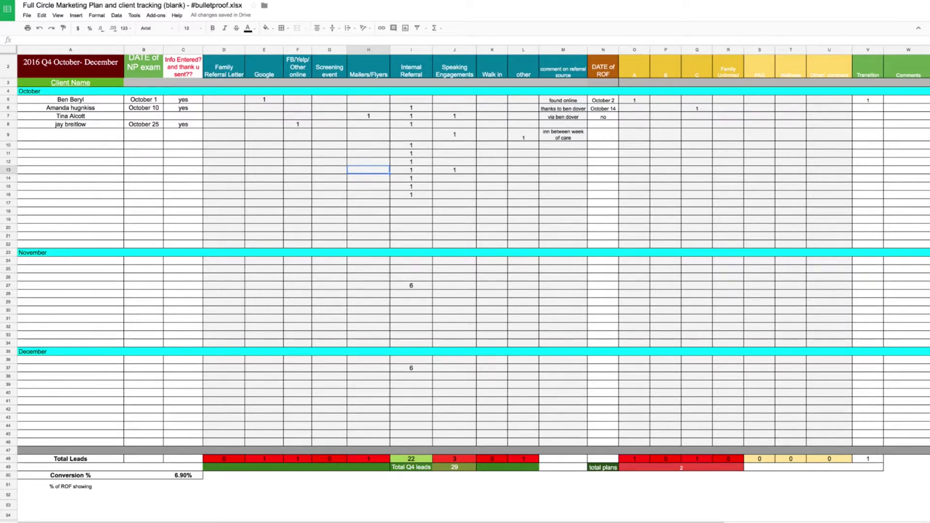
key(ctrl+z)
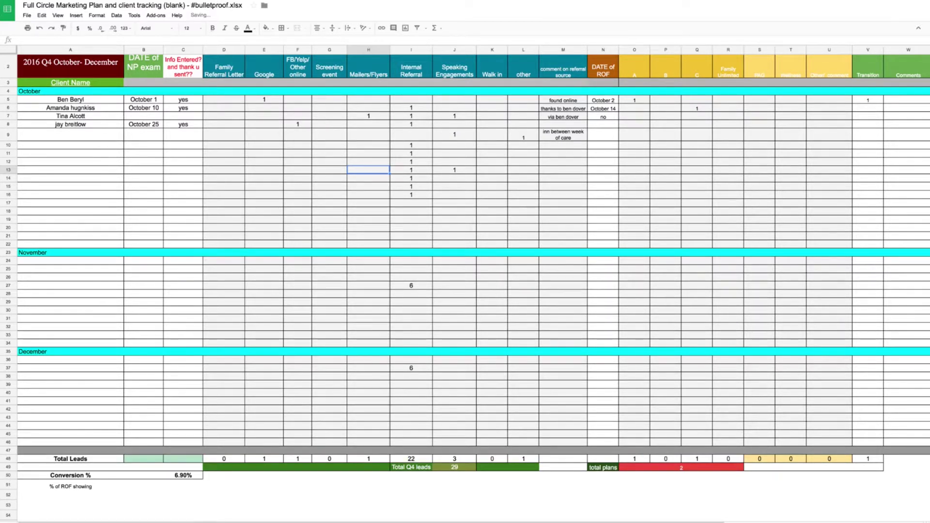
key(ctrl+y)
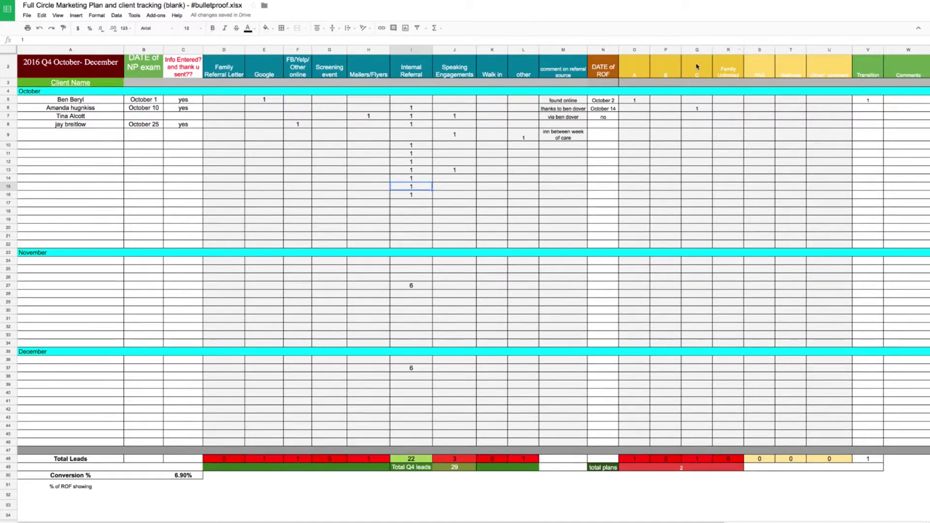
click(631, 75)
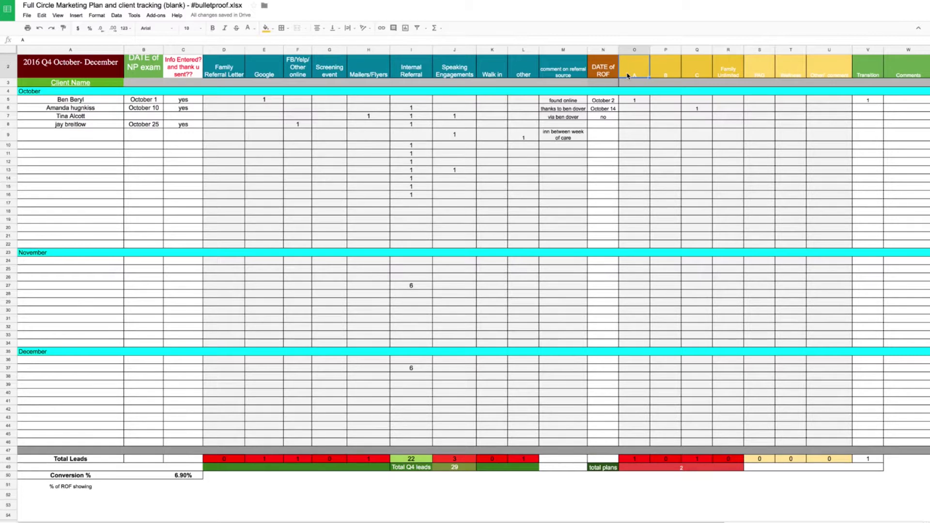
key(Right)
key(Right)
key(Right)
key(Right)
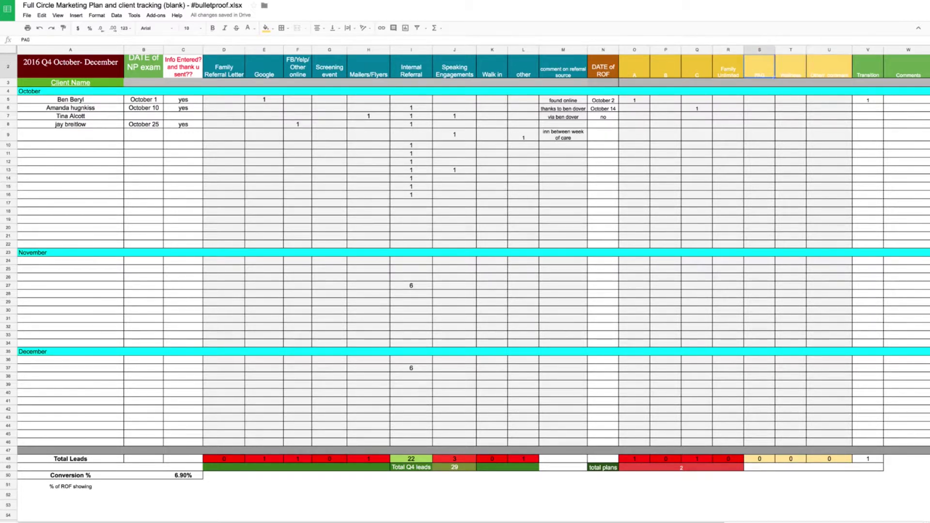
key(Left)
key(Left)
key(Left)
key(Left)
key(Down)
key(Down)
key(Down)
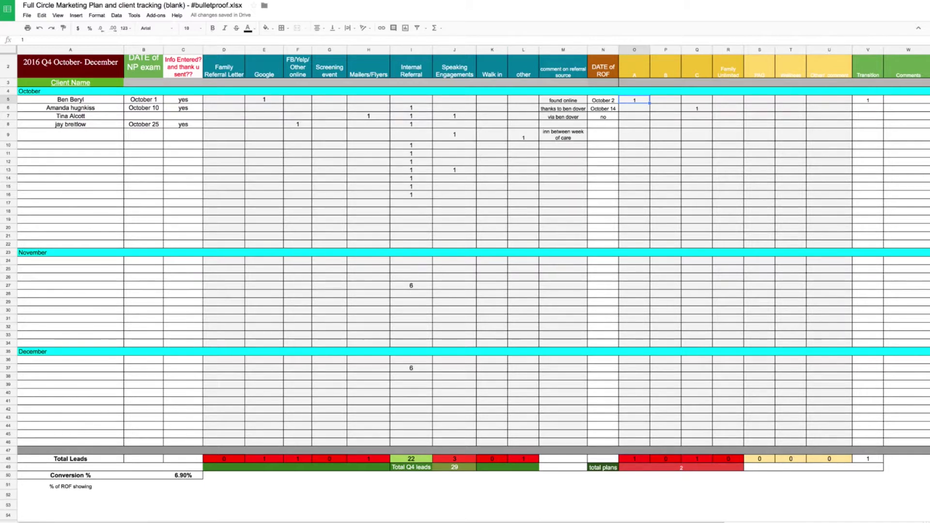
key(Right)
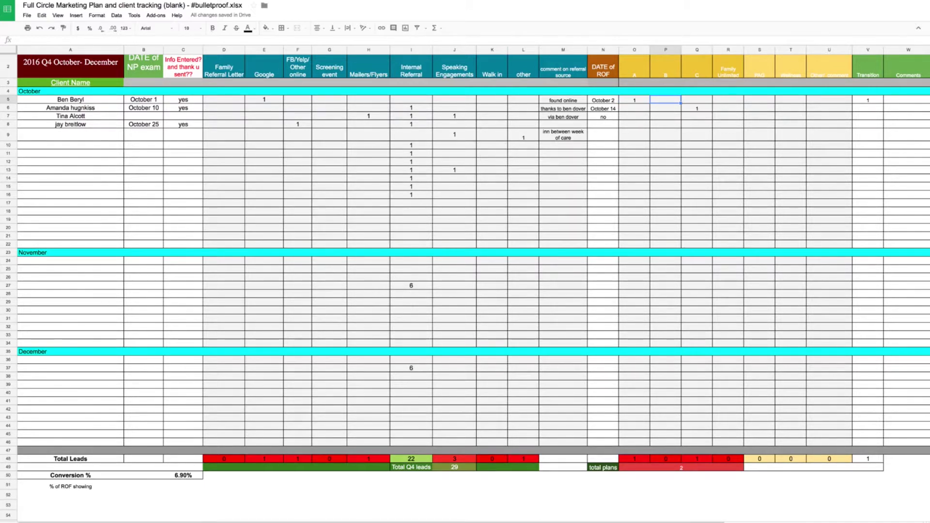
key(Right)
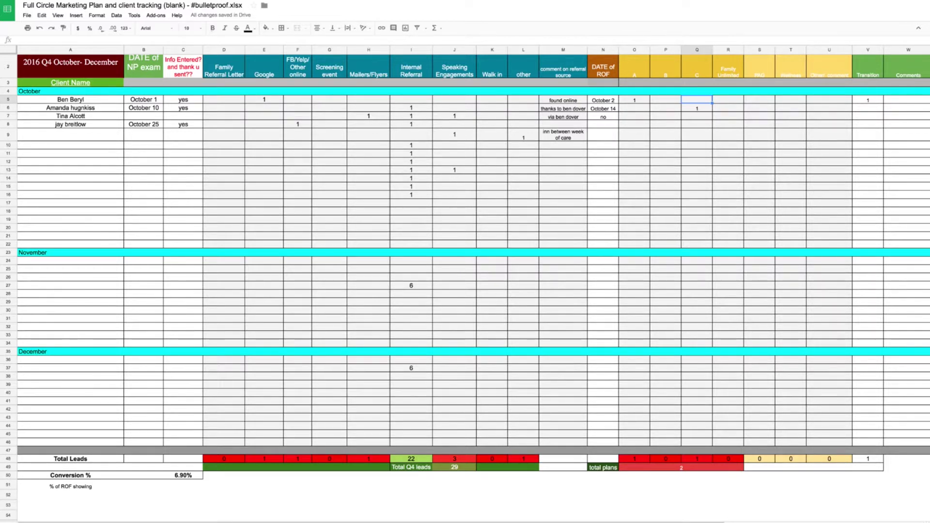
key(Right)
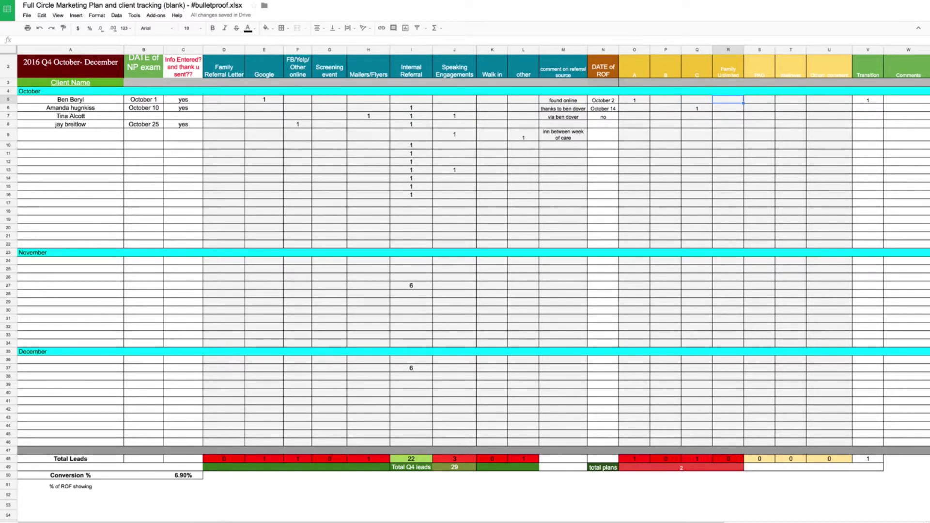
key(Left)
key(Left)
key(Left)
key(Left)
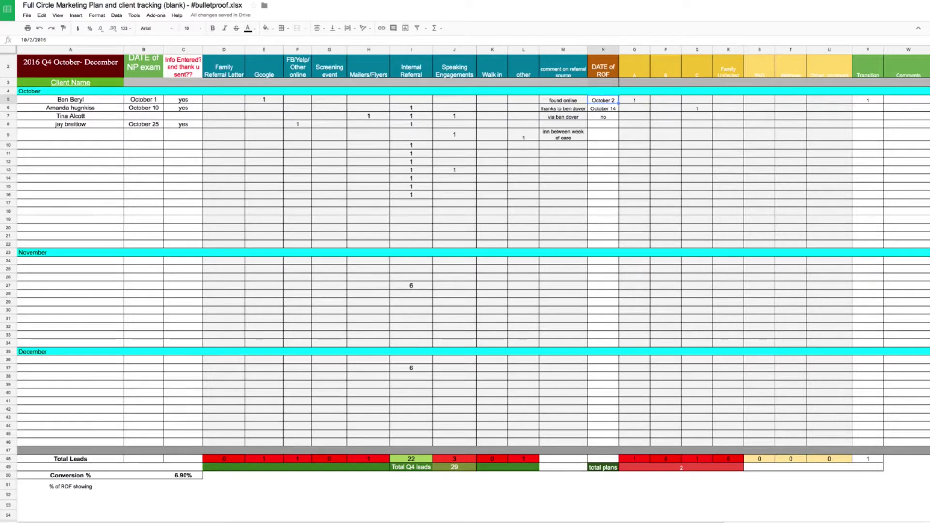
key(Right)
key(Right)
key(Right)
key(Right)
key(Left)
key(Left)
key(Left)
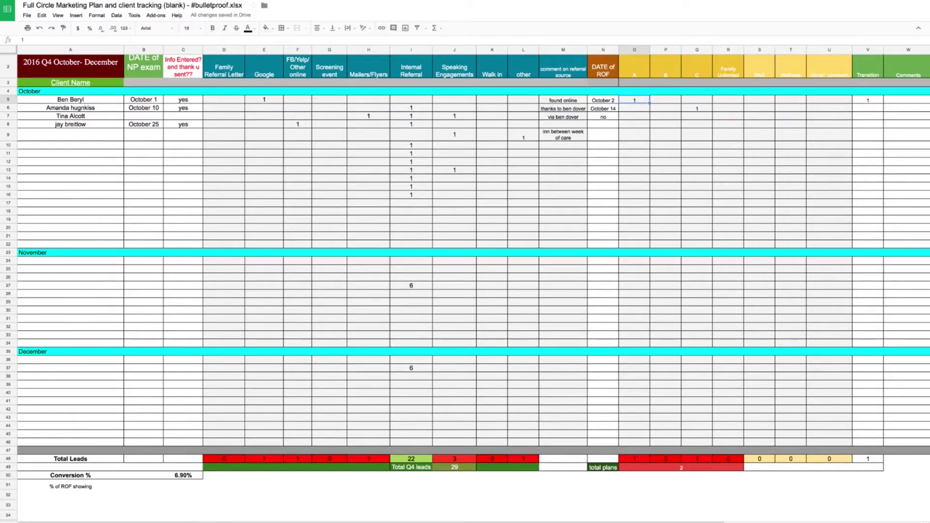
key(Right)
key(Right)
key(Right)
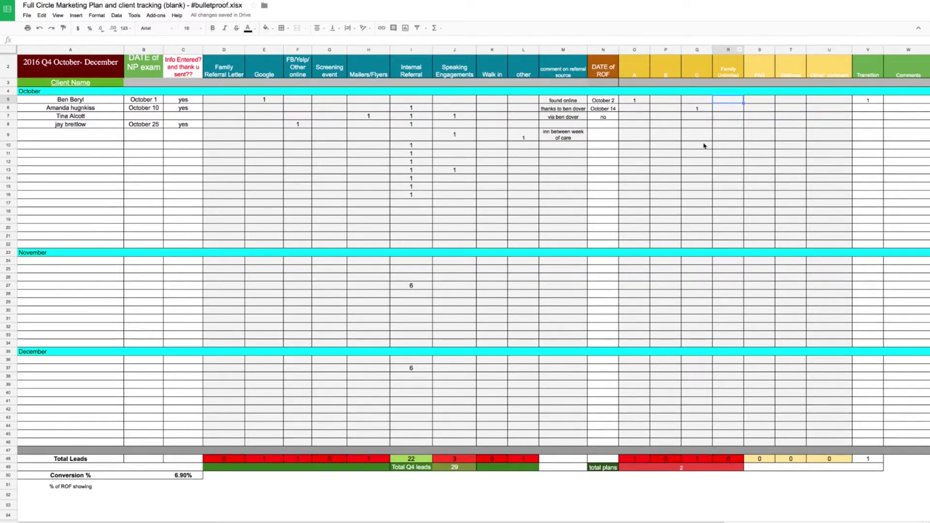
click(728, 458)
drag(685, 458, 634, 458)
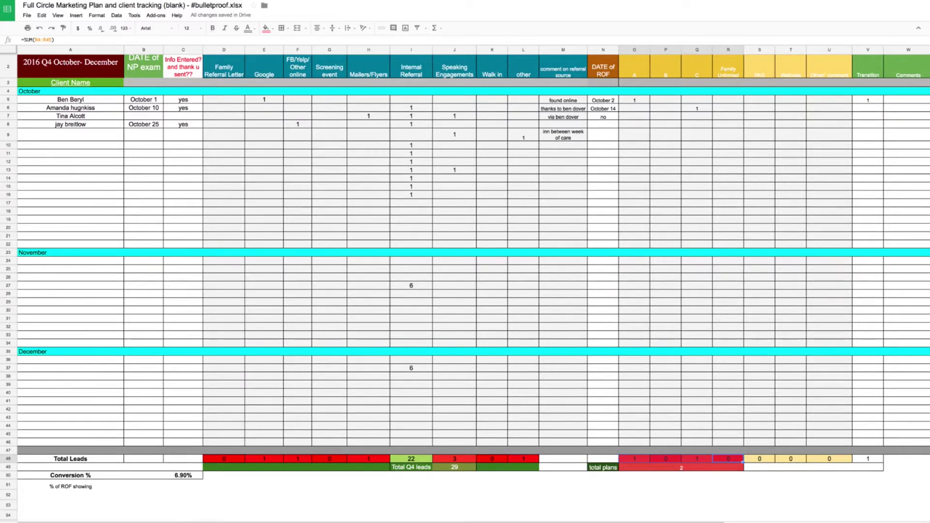
click(749, 101)
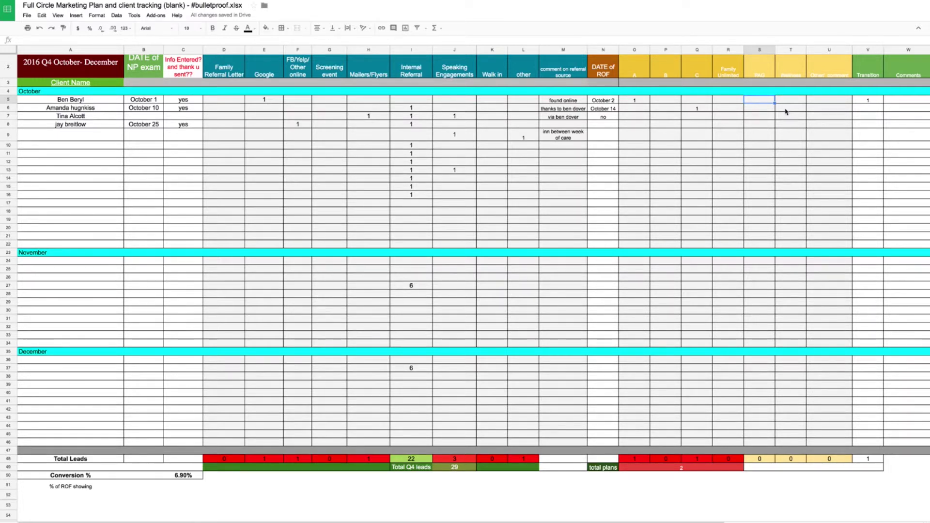
click(785, 111)
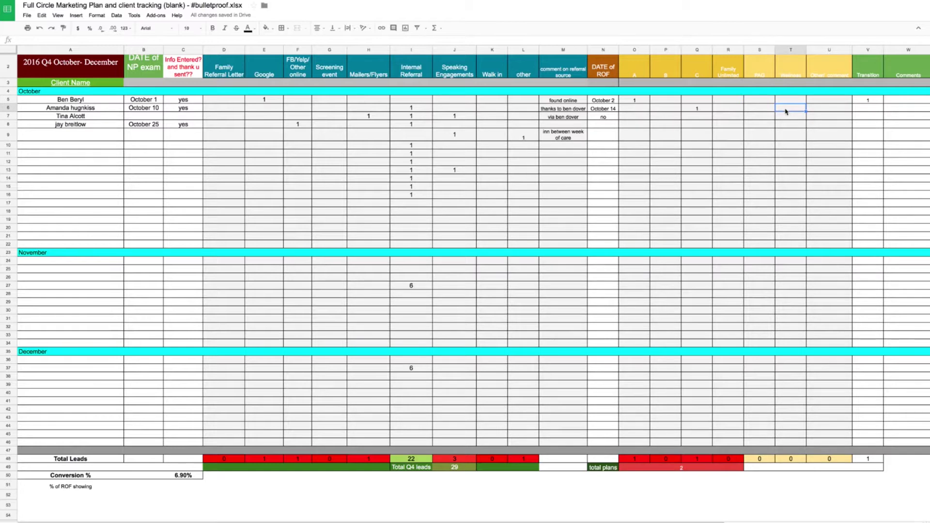
click(830, 101)
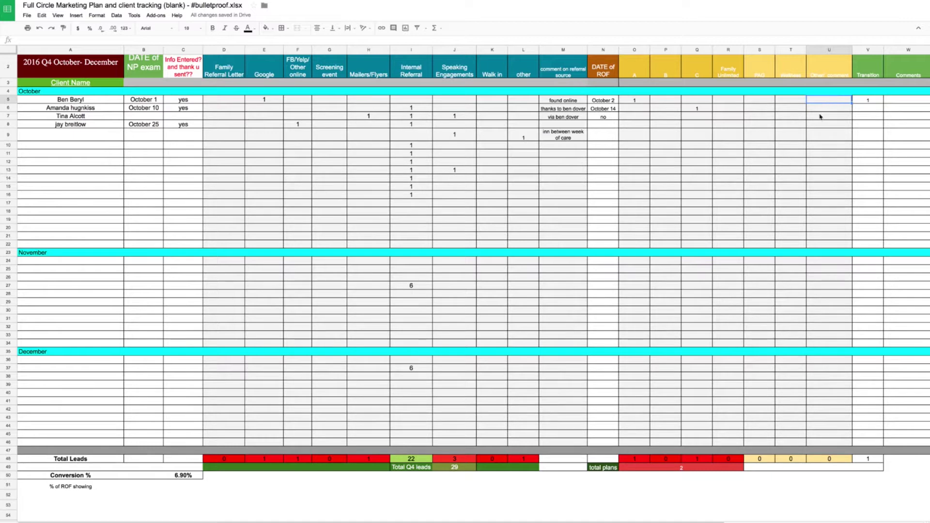
- Insert a 'car accident' column before PAG, then select totals O48:S48 for the data range picker
click(759, 50)
right_click(759, 49)
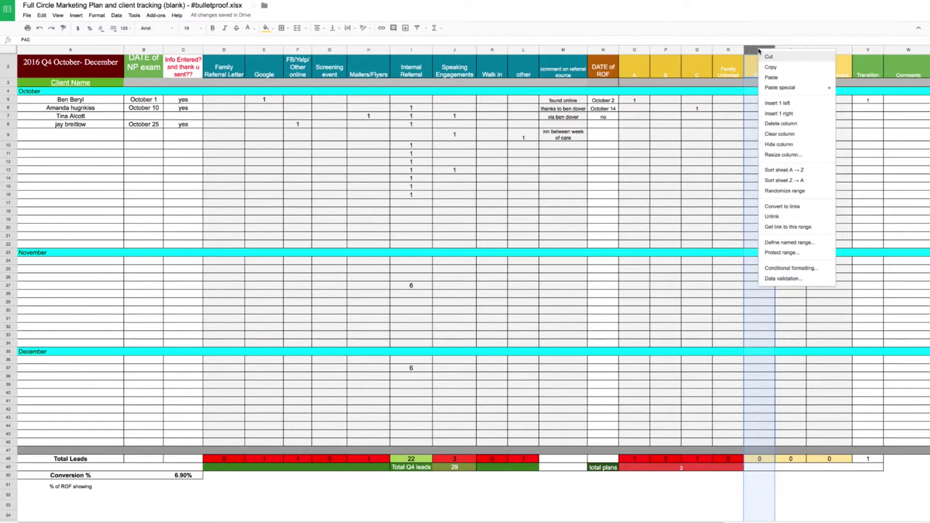
click(766, 102)
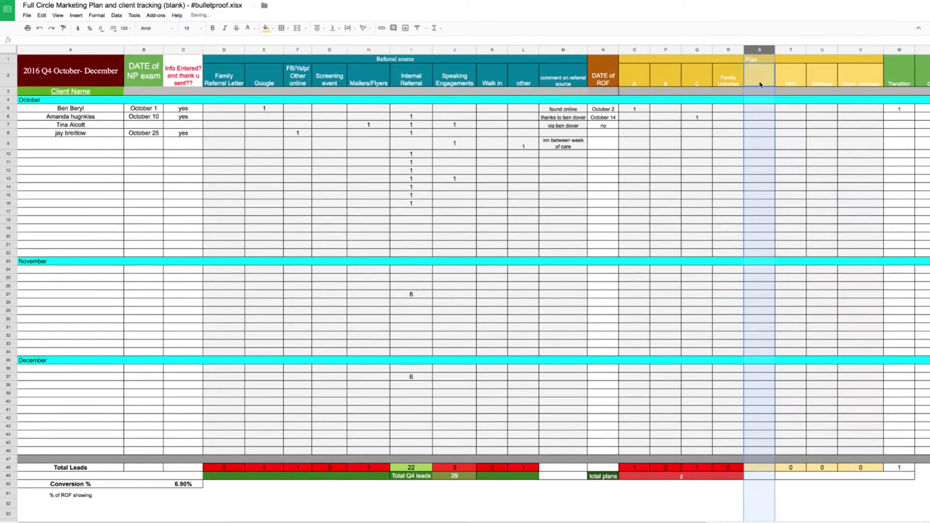
text(car)
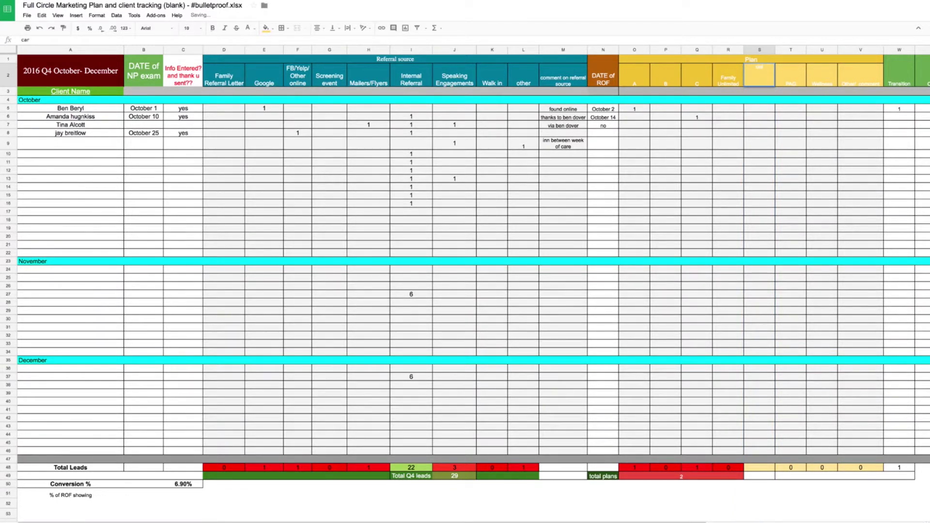
text( accident)
key(Return)
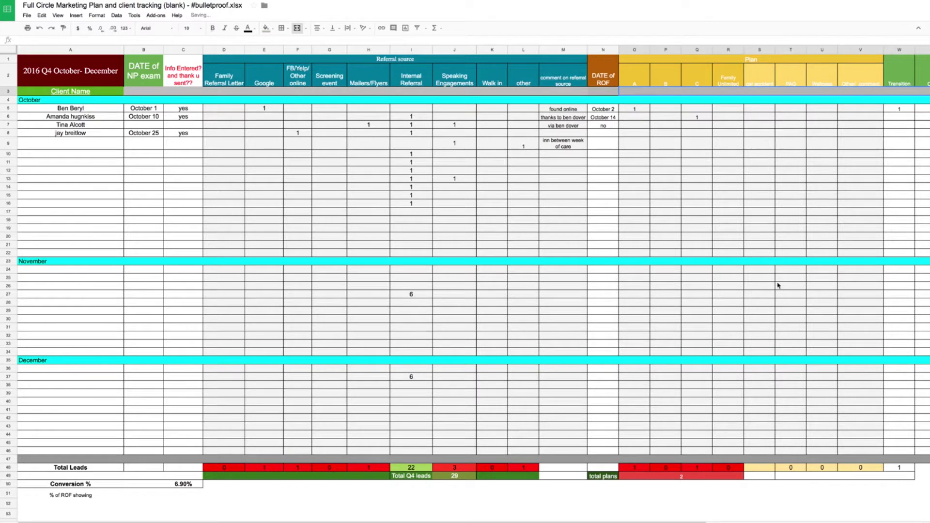
drag(759, 469, 623, 470)
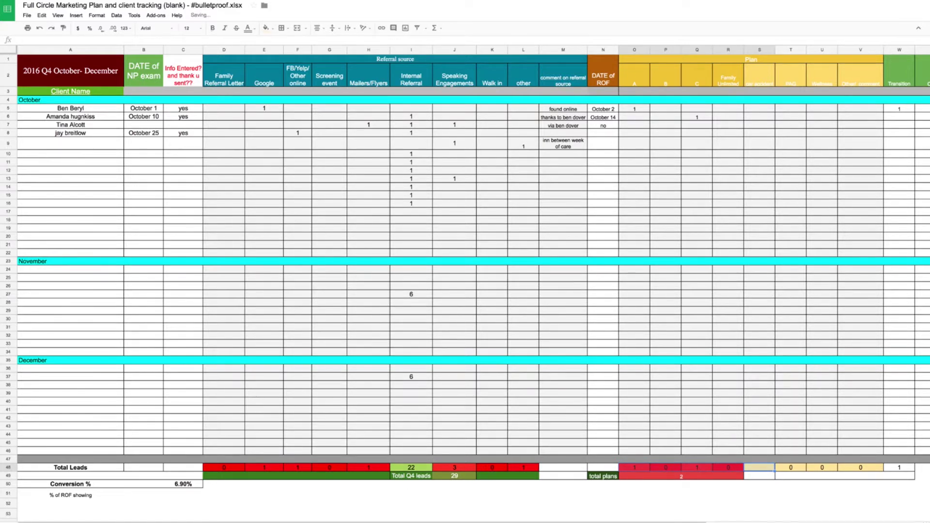
click(765, 473)
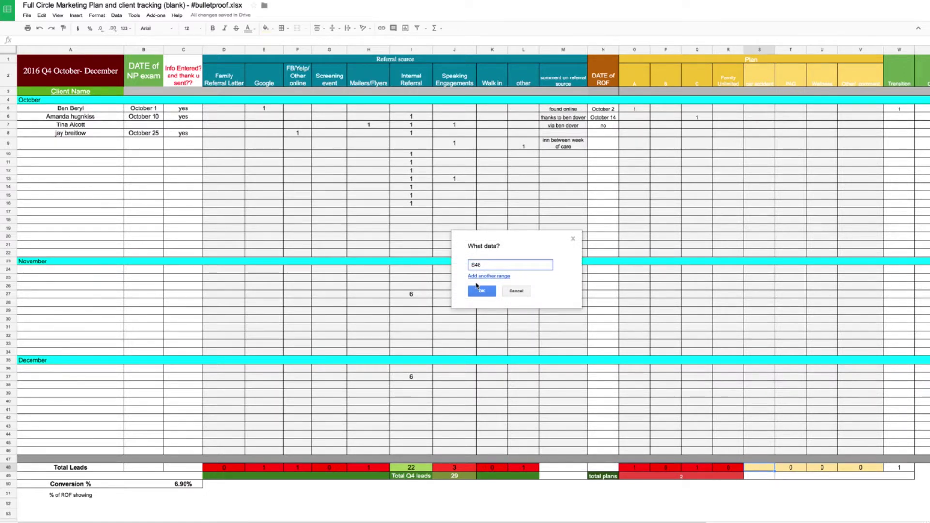
- Confirm the data range and undo to restore the totals row fill, reselecting O48:R48
click(477, 290)
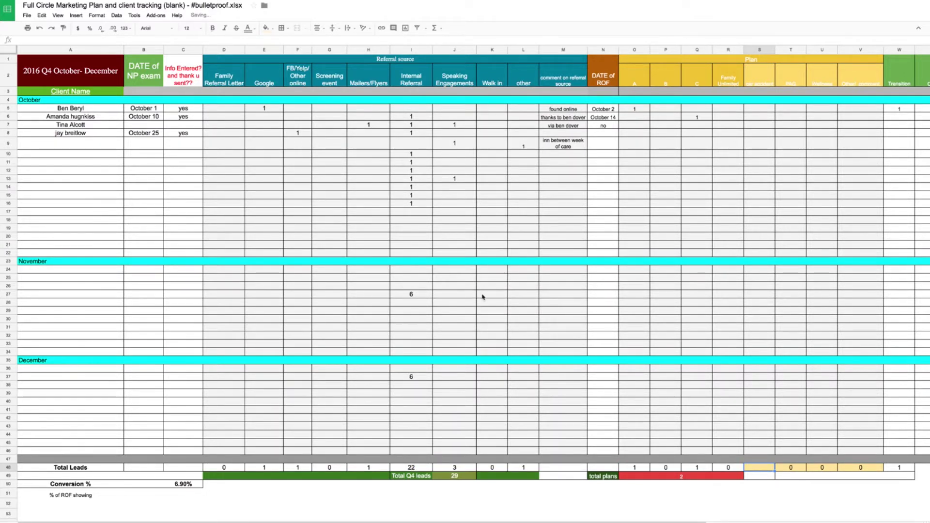
click(43, 16)
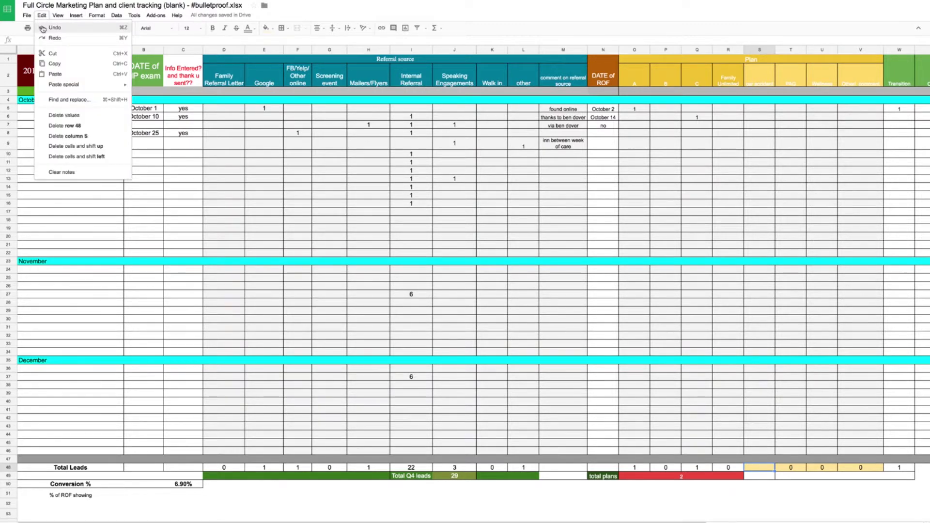
click(46, 28)
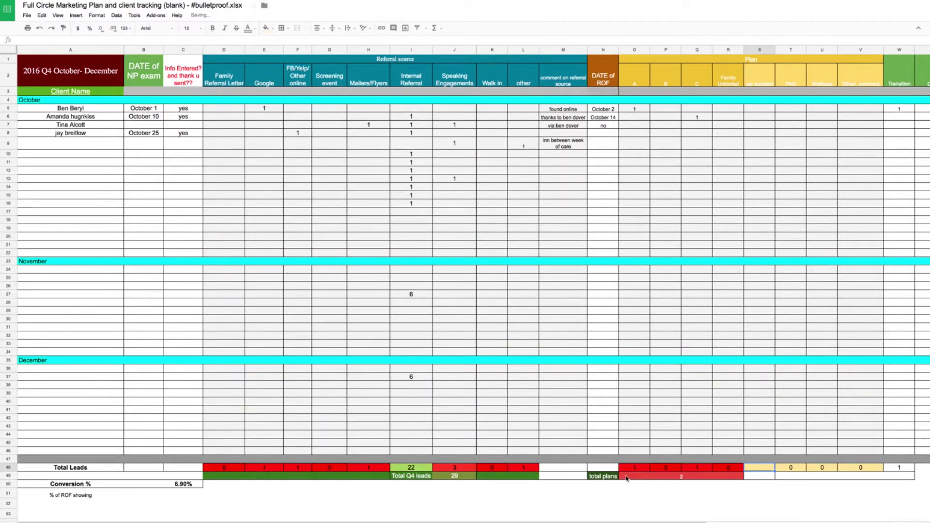
drag(626, 469, 763, 471)
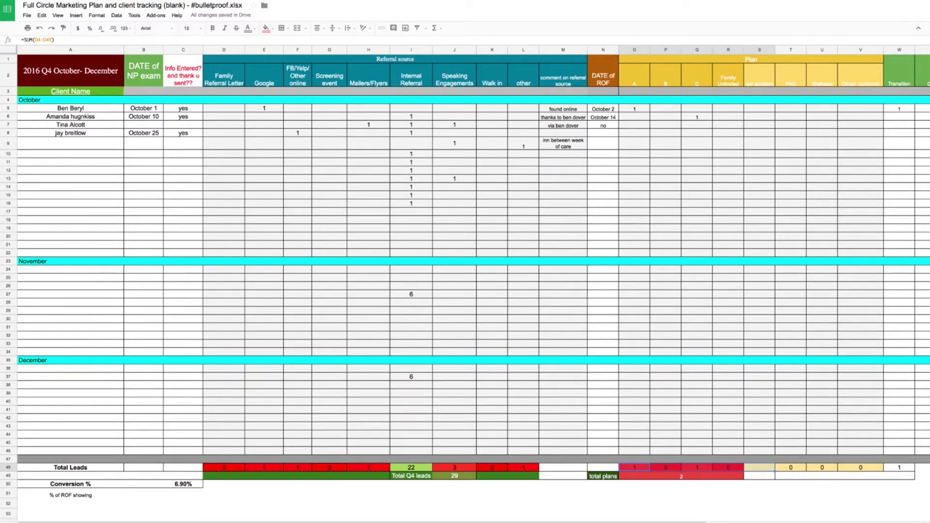
- Undo repeatedly from the Edit menu until the car accident column is removed
click(41, 15)
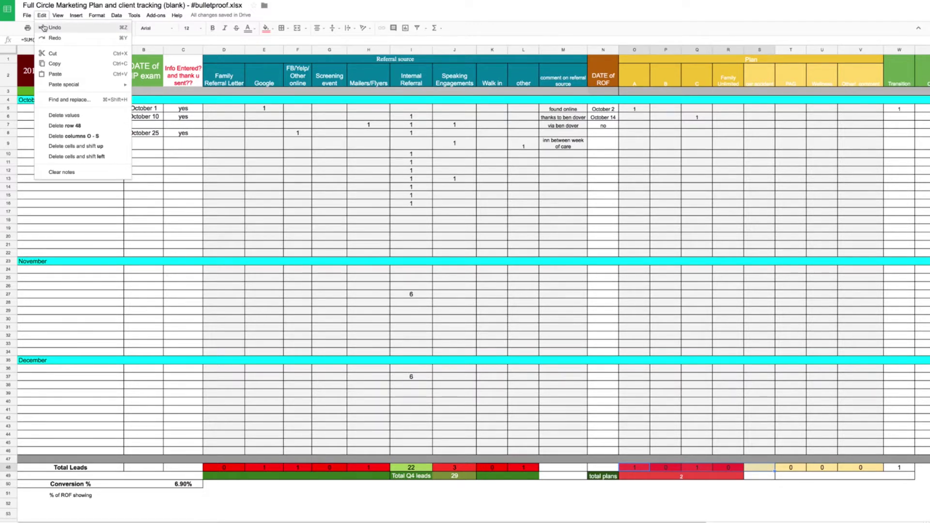
click(53, 27)
click(42, 16)
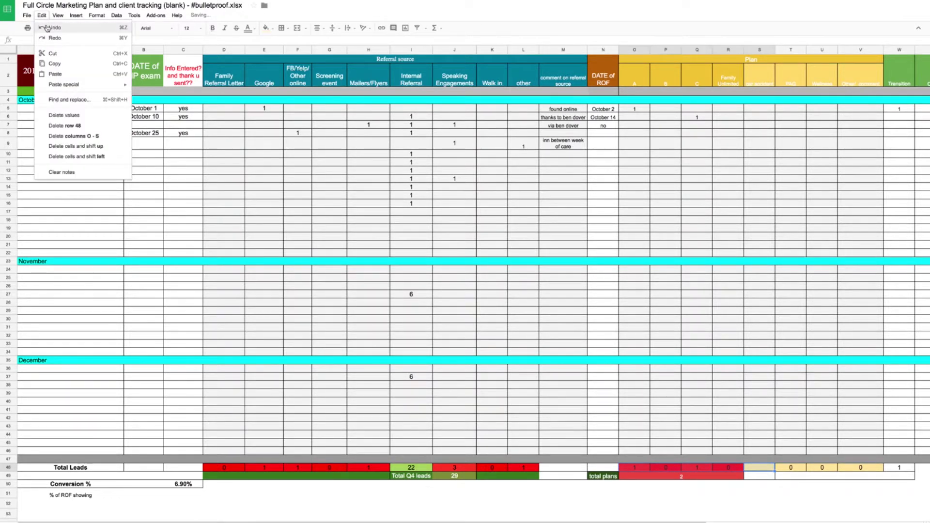
click(46, 28)
click(43, 16)
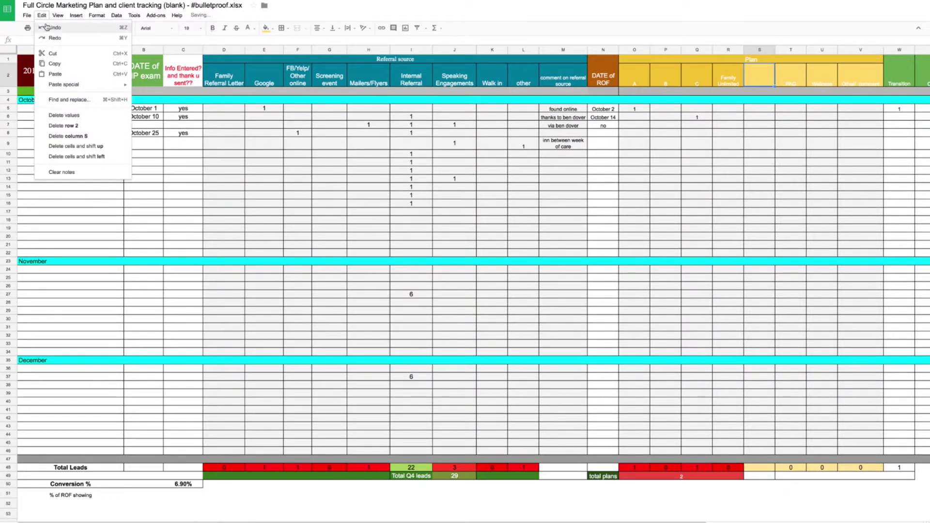
click(49, 27)
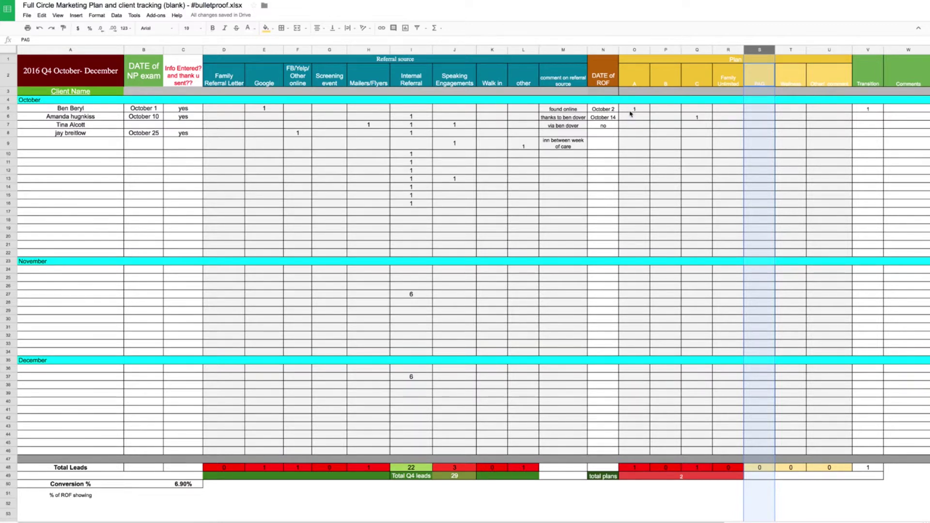
- Review the first client's plan, Transition and Comments entries, then go to the client transition sheet
click(655, 78)
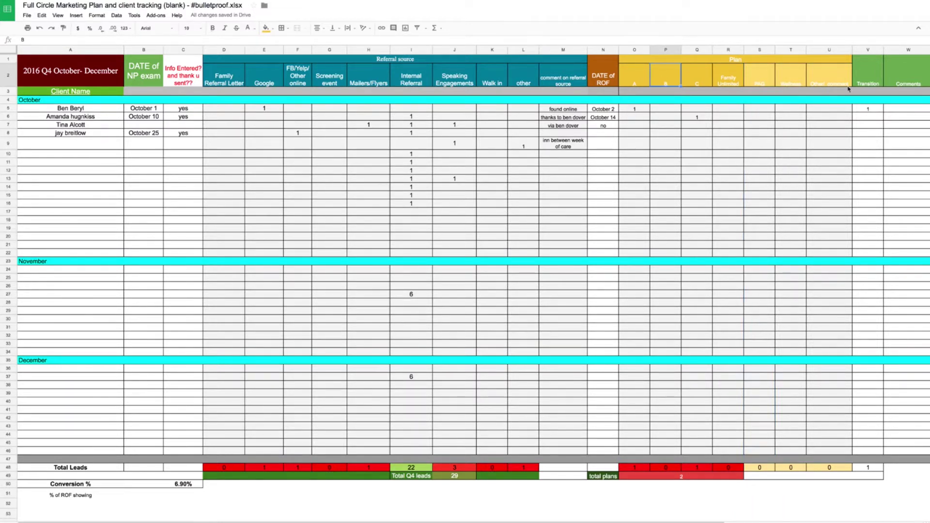
click(867, 109)
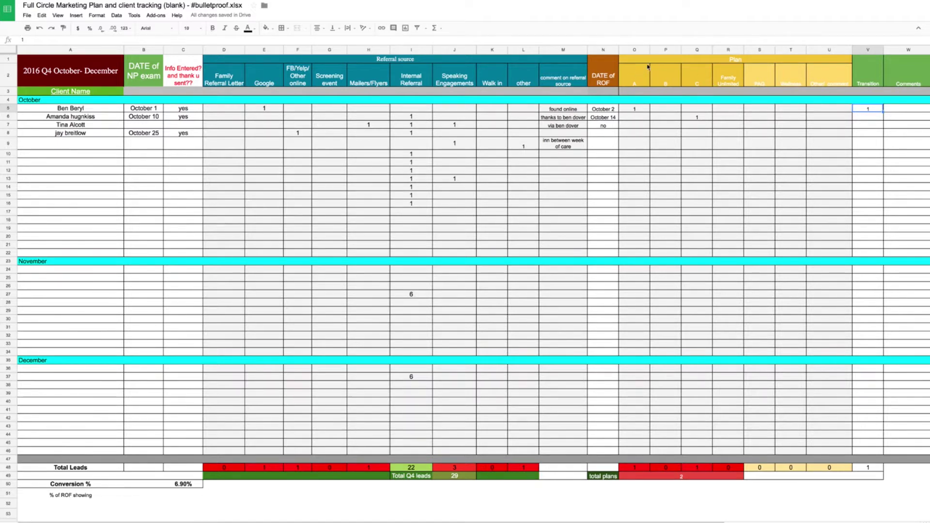
click(907, 106)
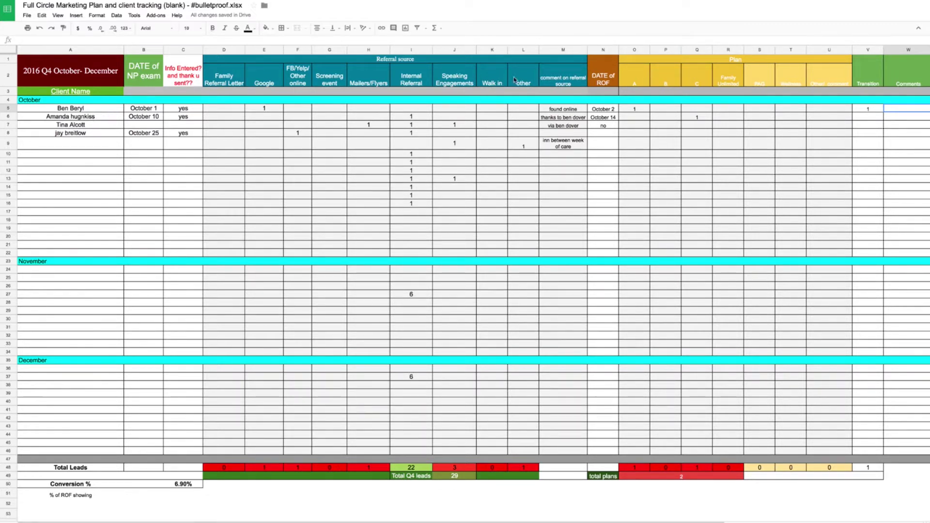
click(634, 109)
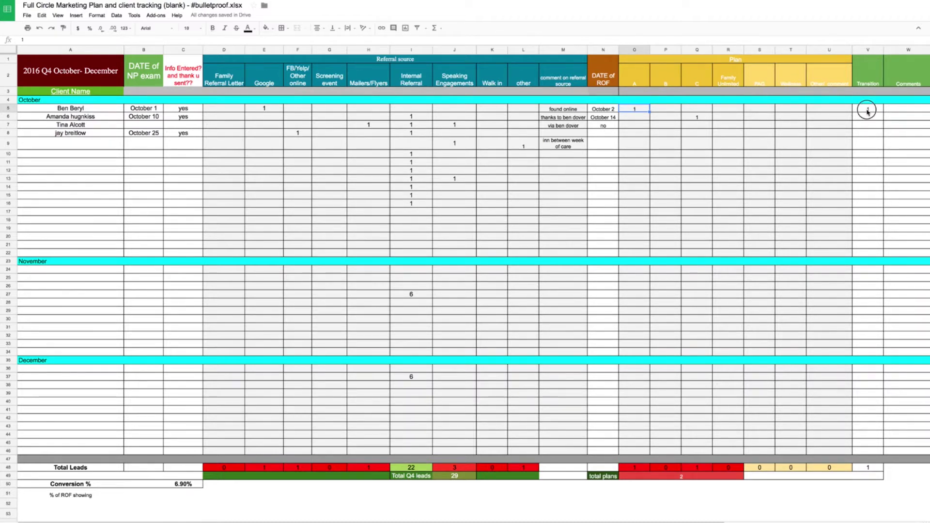
click(867, 109)
click(896, 112)
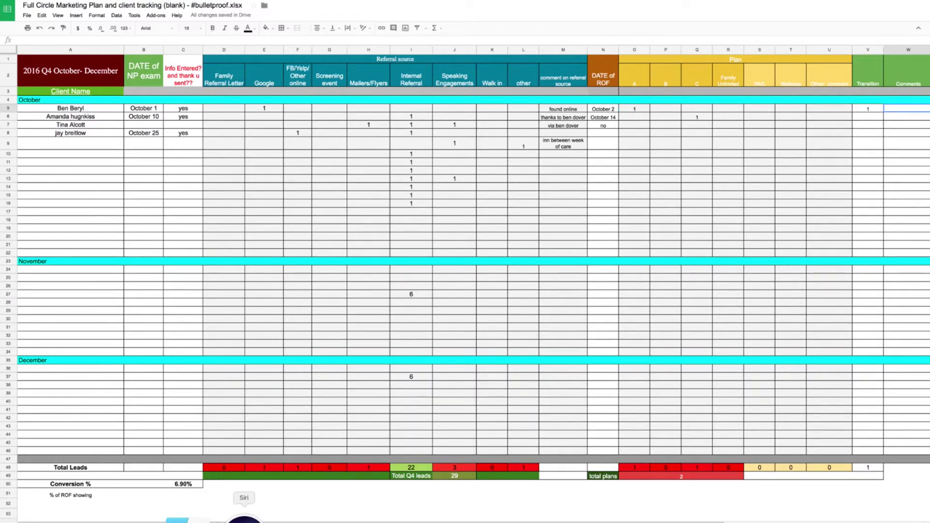
click(193, 519)
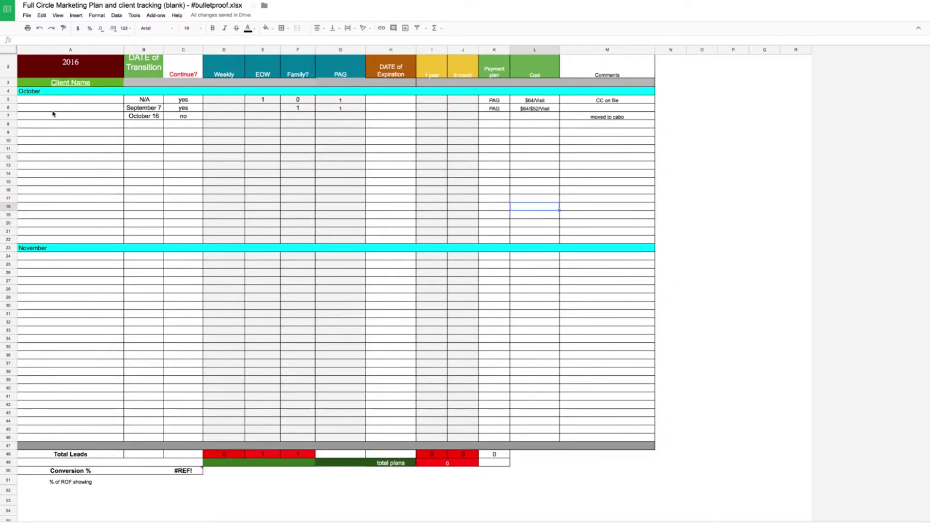
- Enter the new November client's name in A24 with transition date Nov 20th
click(57, 257)
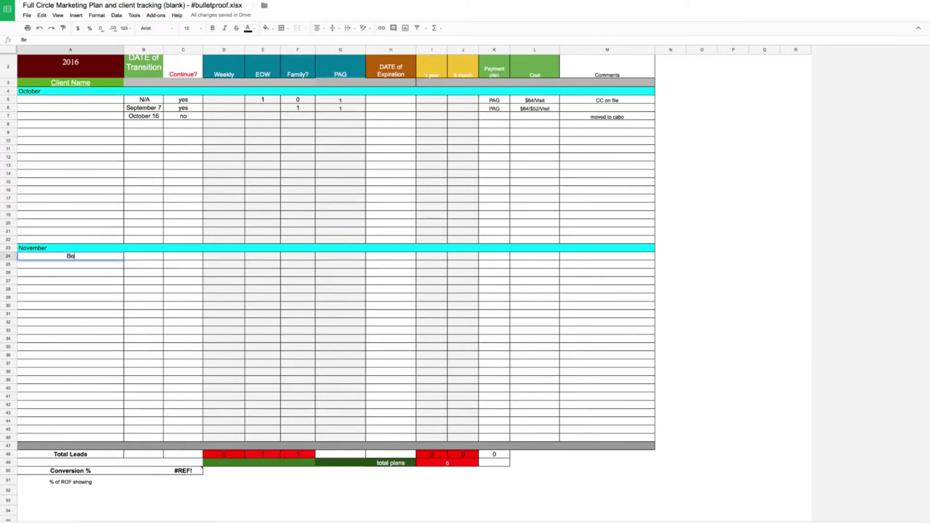
key(Tab)
text(N)
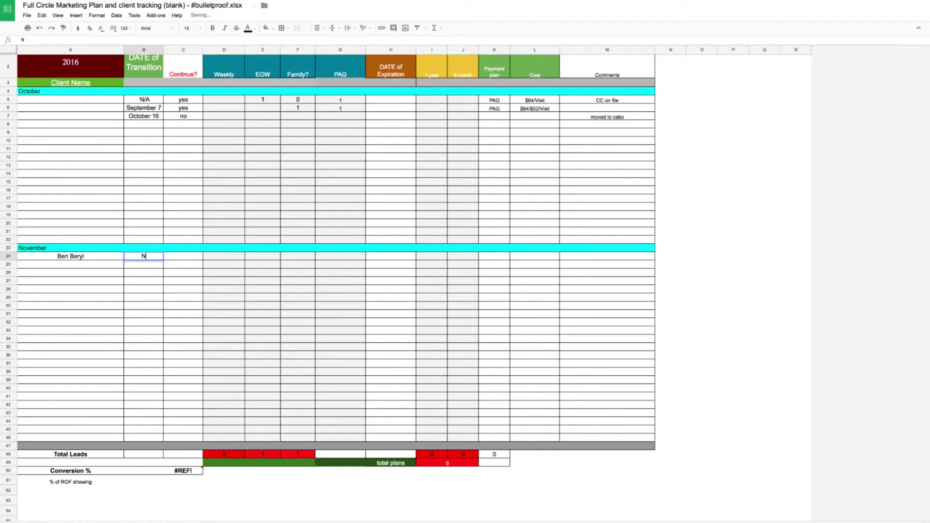
text(ov 20th)
key(Return)
- Mark the client's Continue? as yes and enter 1 under Weekly
click(183, 256)
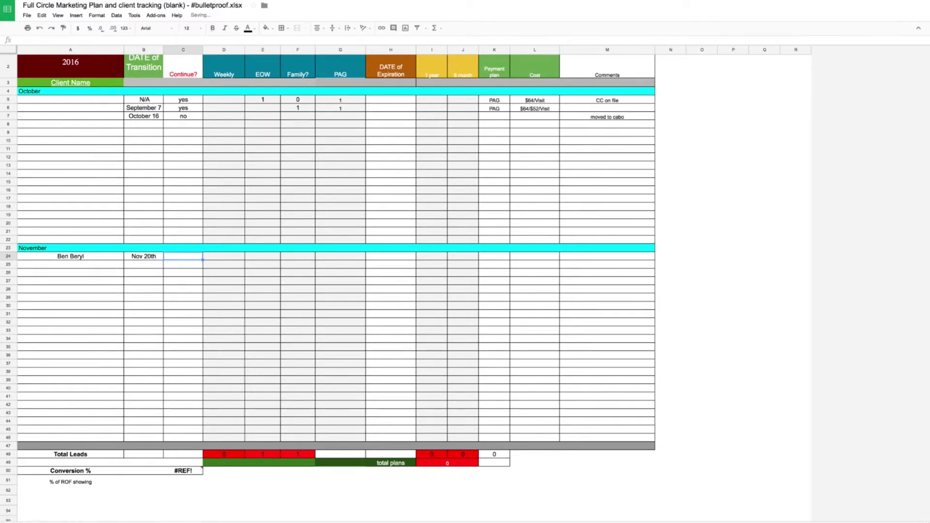
text(yes)
key(Tab)
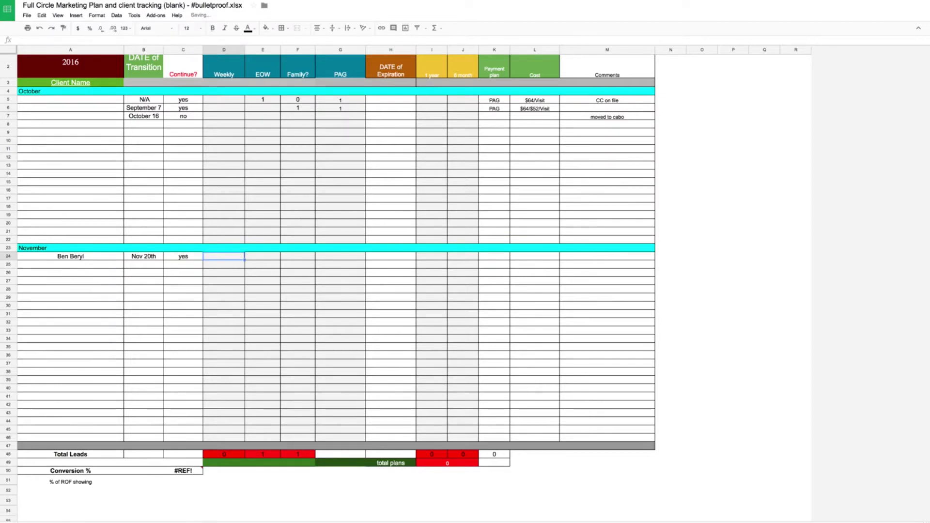
text(1)
key(Tab)
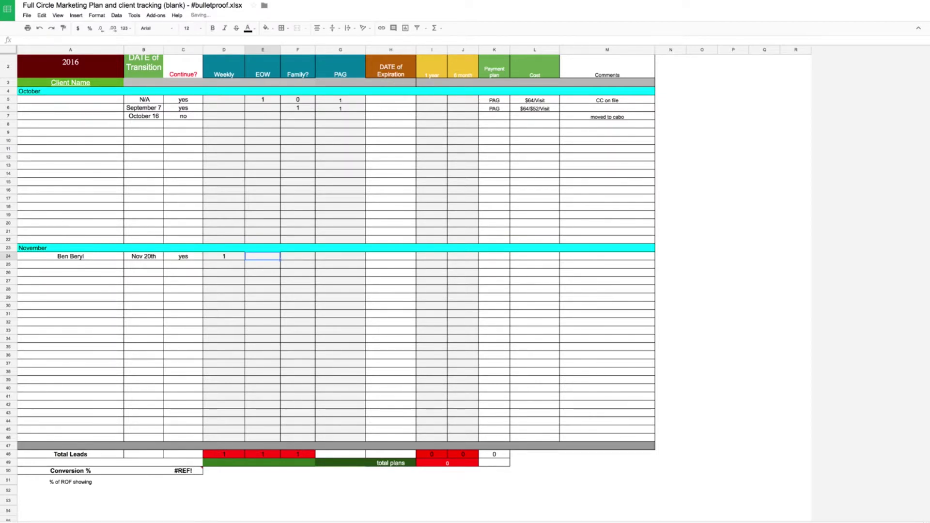
click(297, 255)
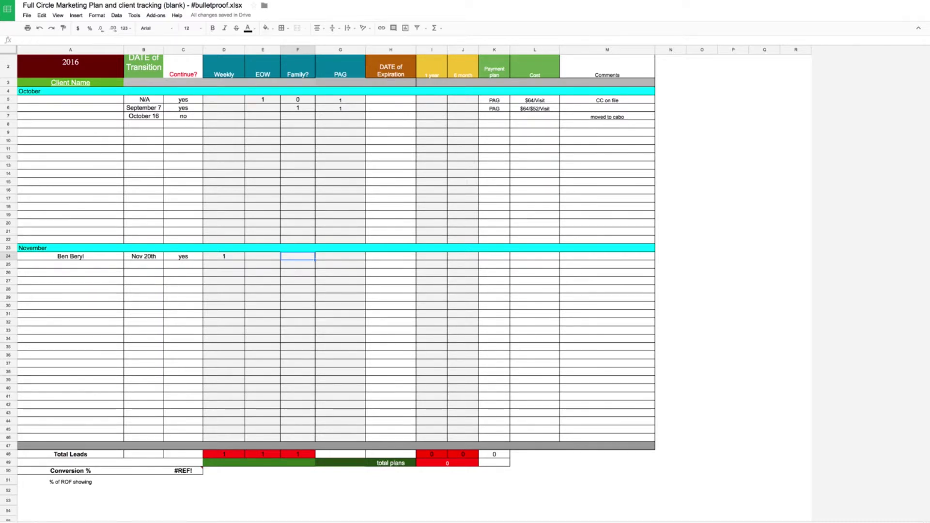
- Clear the mistaken 1s entered under Weekly and Family?
key(Left)
key(Left)
key(Left)
key(Right)
key(Delete)
key(Right)
key(Right)
text(1)
key(Tab)
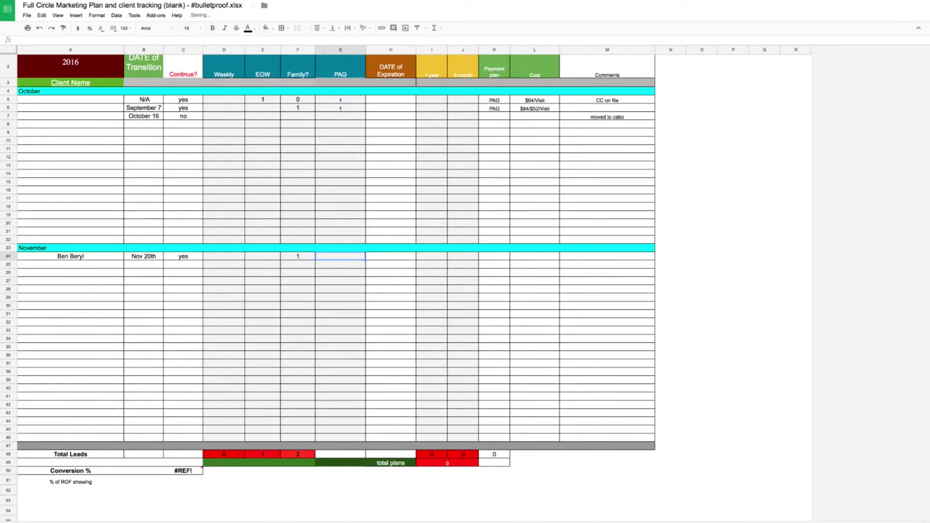
key(Left)
key(Delete)
key(Right)
- Put a 1 under EOW and type the expiration date Nov 19th 2017
text(1)
key(Tab)
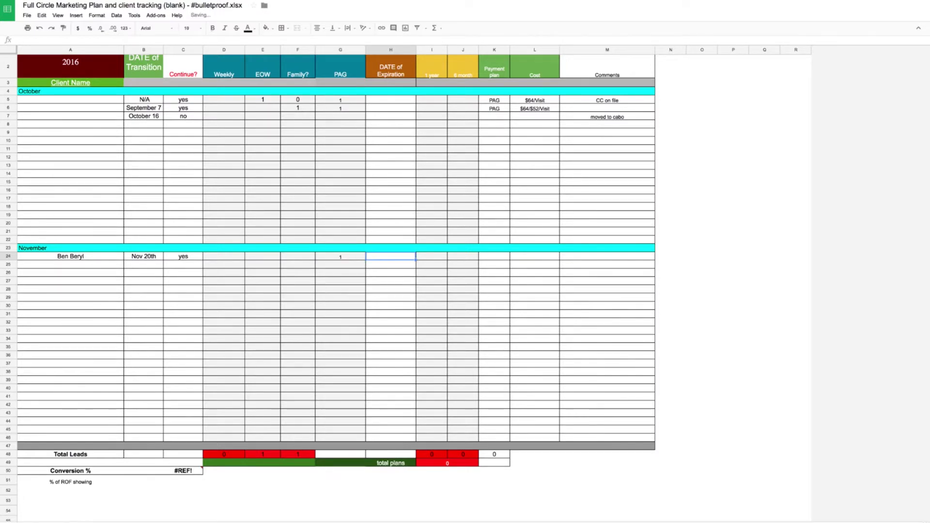
key(Left)
key(Left)
key(Left)
key(Left)
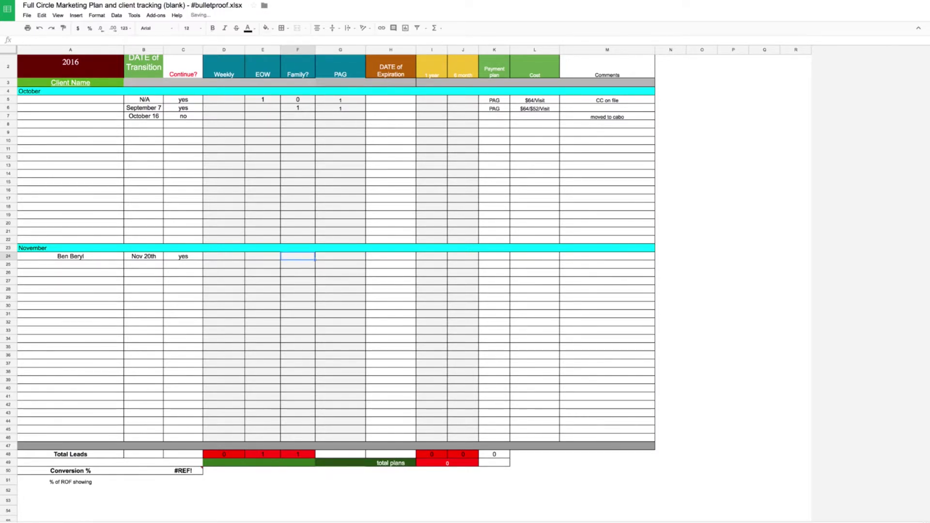
key(Right)
text(1)
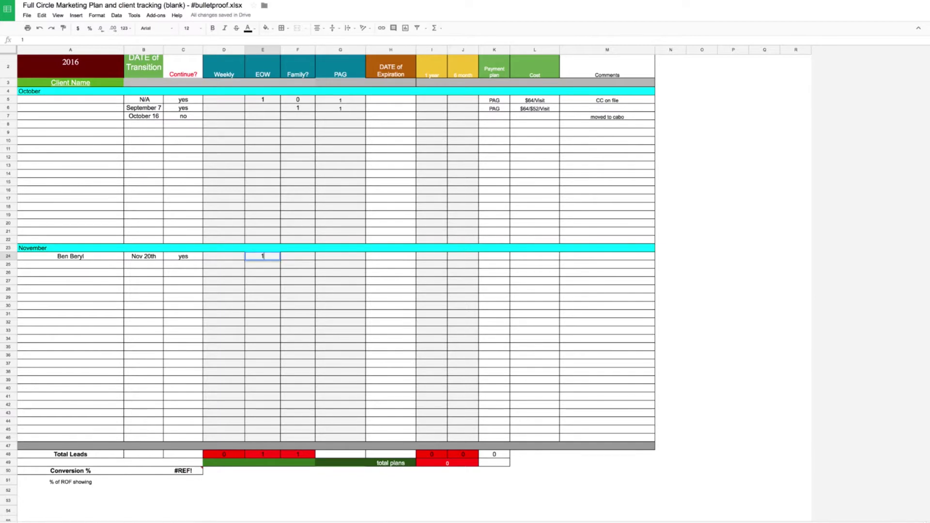
key(Tab)
key(Tab)
key(Tab)
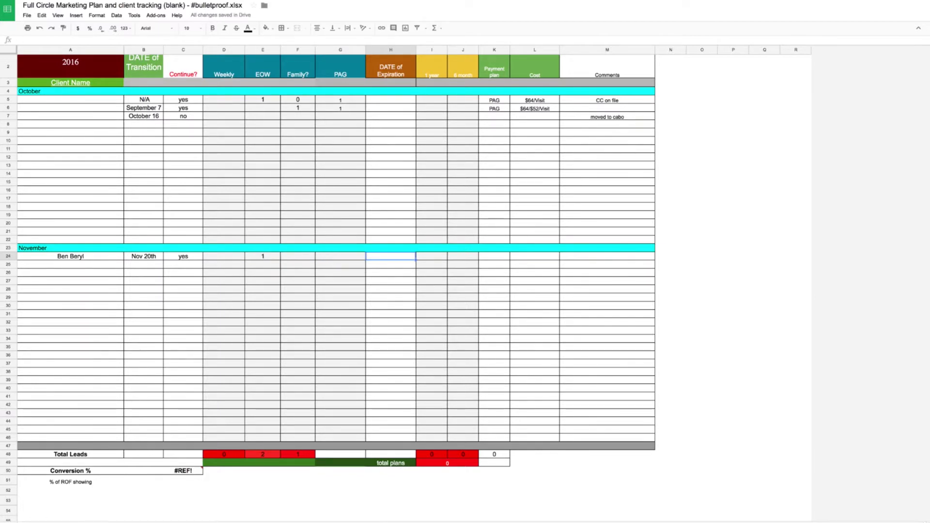
text(Nov 19th 2017)
- Commit the Nov 19th 2017 expiration and mark the client's 1-year plan
key(Return)
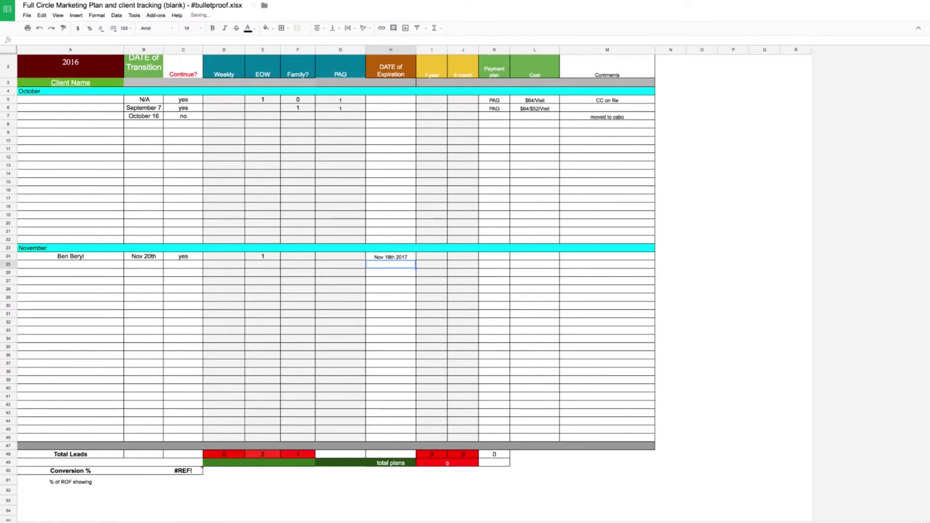
key(Up)
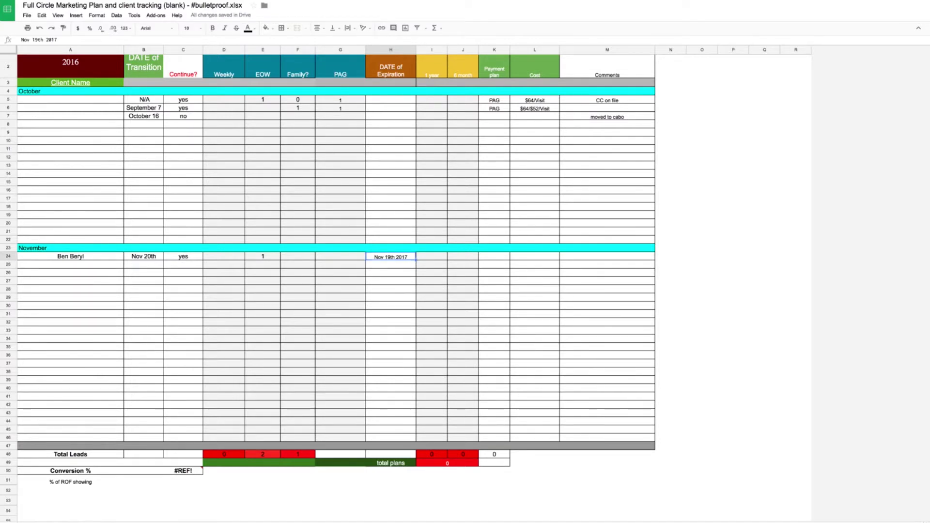
key(Right)
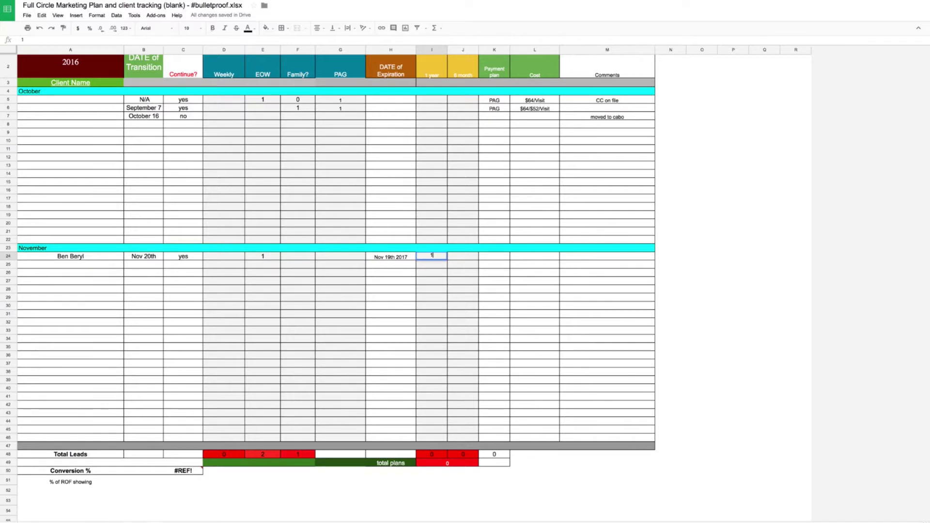
key(Tab)
key(Tab)
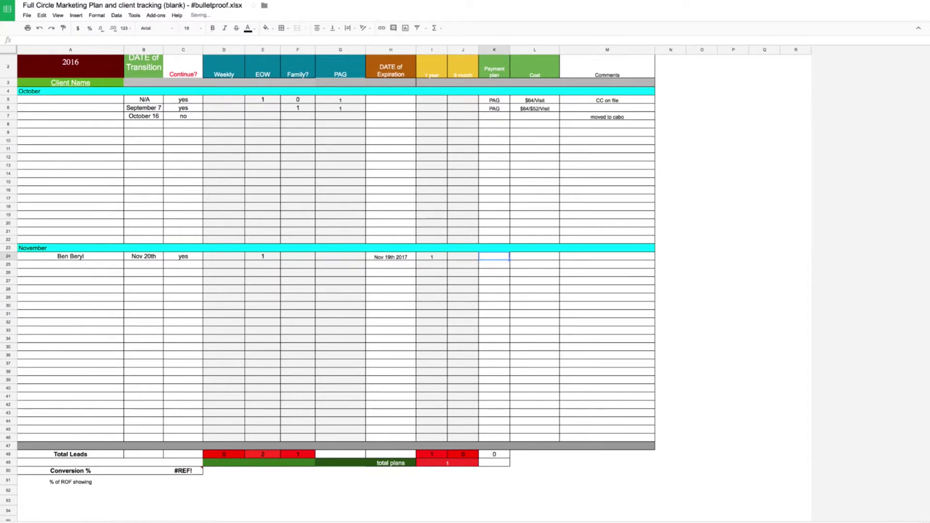
- Set the payment plan to quarterly, replacing the earlier PIF and monthly debit entries
text(PIF)
key(Return)
click(494, 257)
text(monthly de)
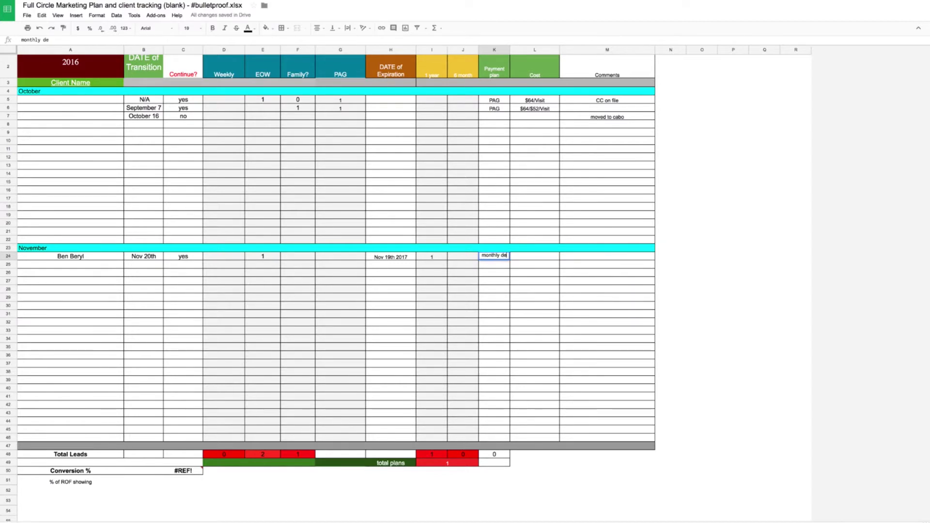
text(bit)
key(Return)
click(494, 259)
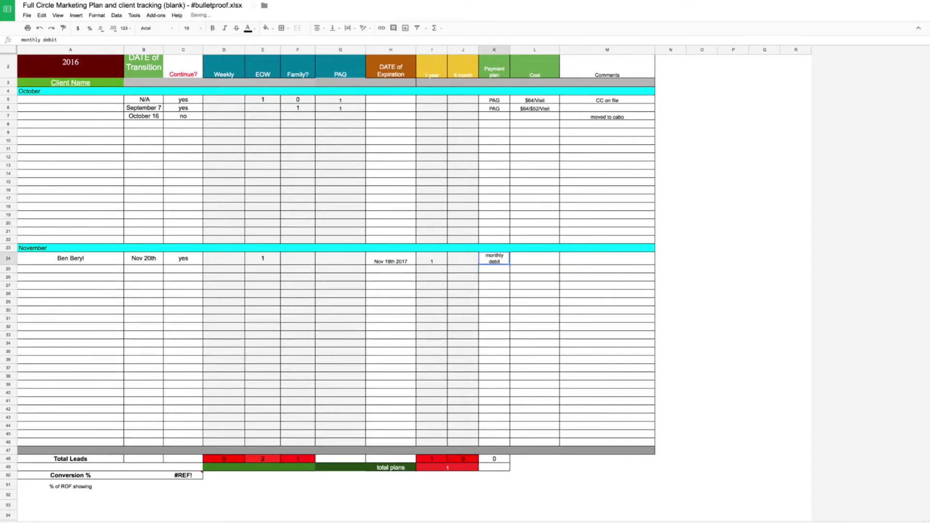
text(quar)
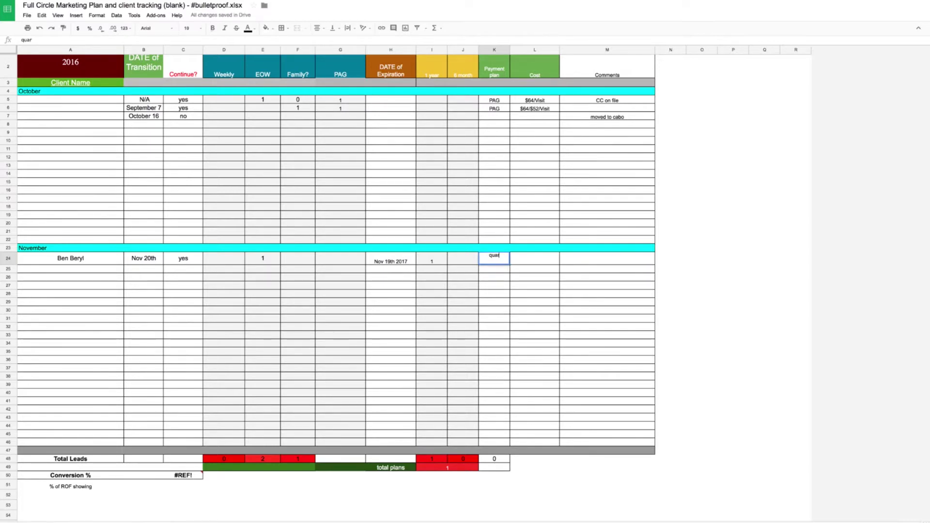
text(terly)
key(Return)
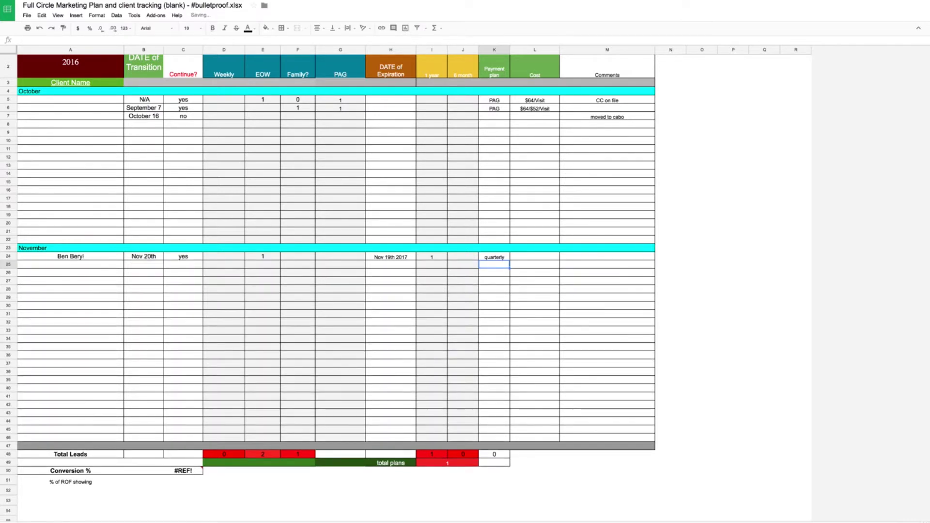
- Enter $990 as the new client's cost
click(494, 257)
click(535, 257)
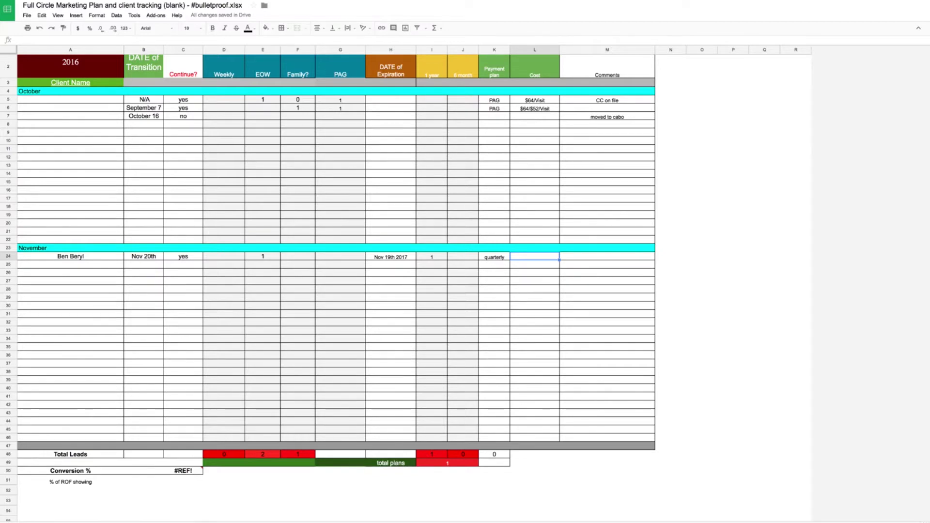
text($990)
key(Return)
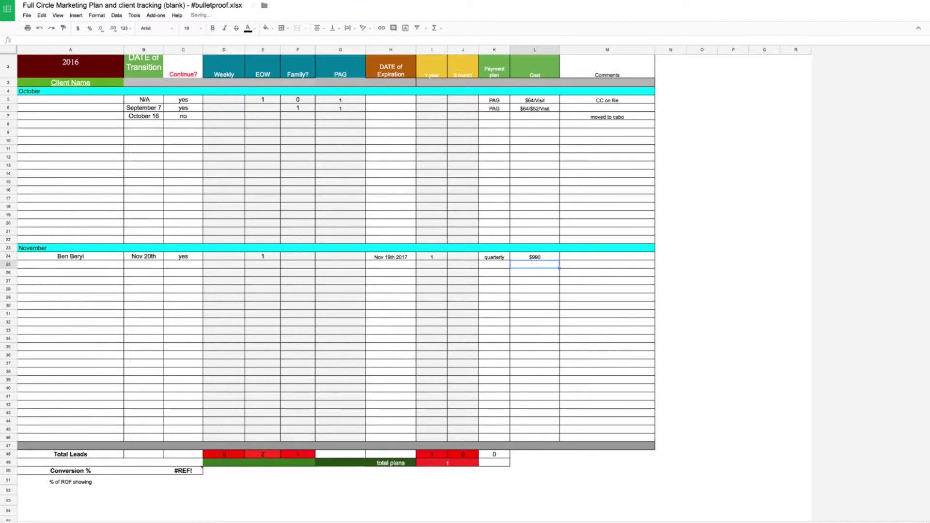
- Review the 'CC on file' and 'moved to cabo' comments in column M
key(Up)
key(Right)
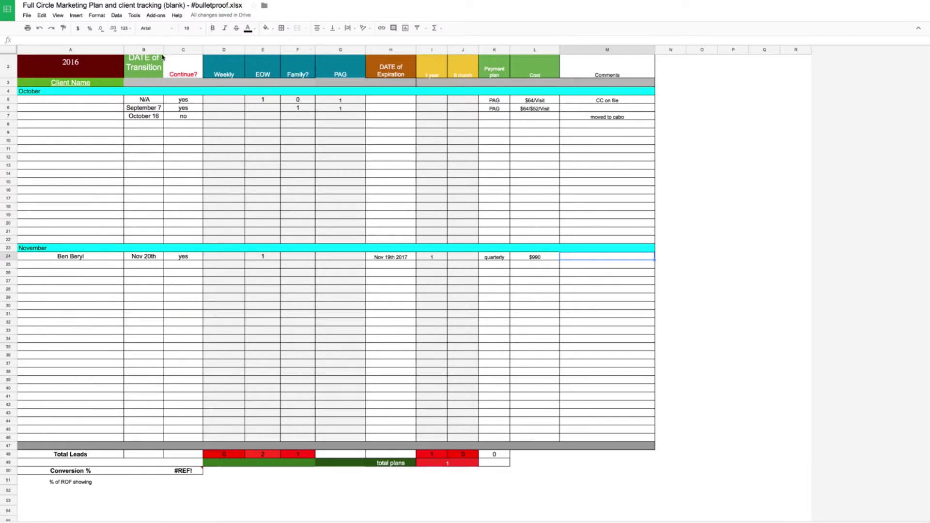
click(604, 105)
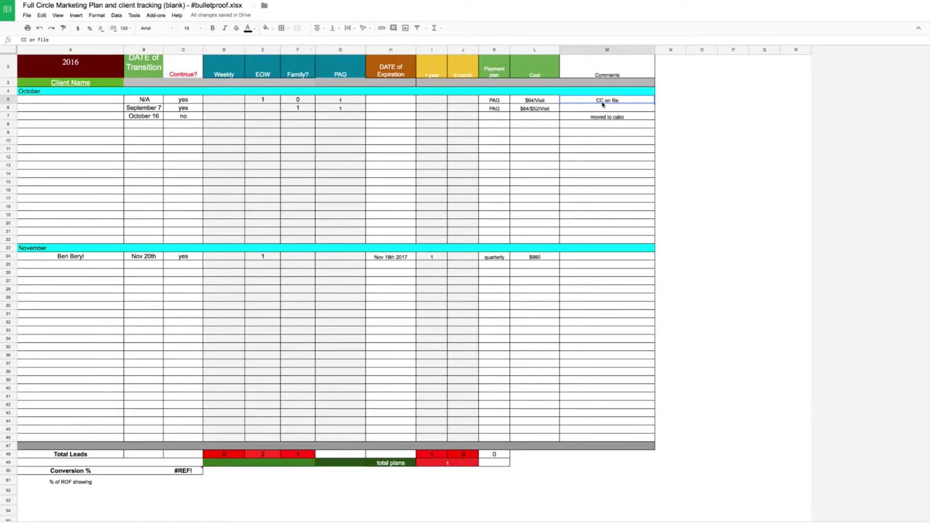
click(606, 117)
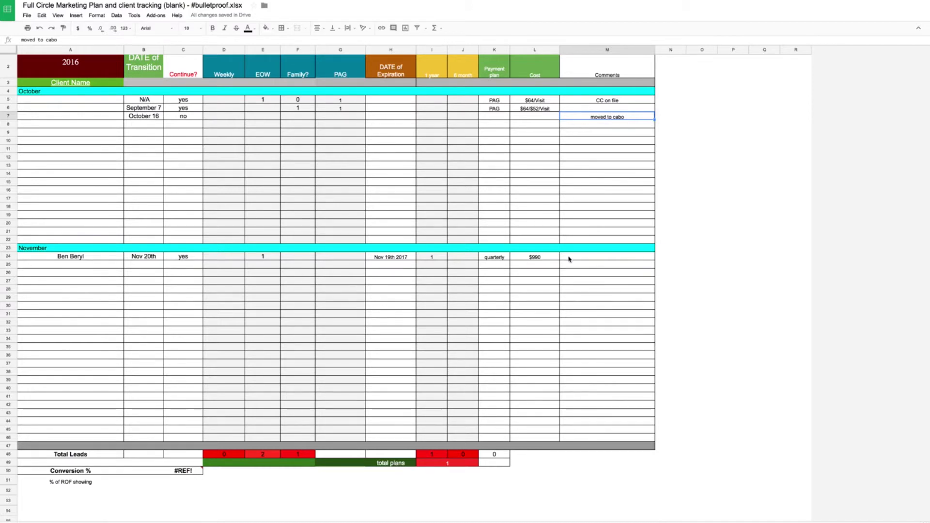
- Inspect the totals-row formulas for columns D, F, I, J, Conversion % and total plans
click(437, 457)
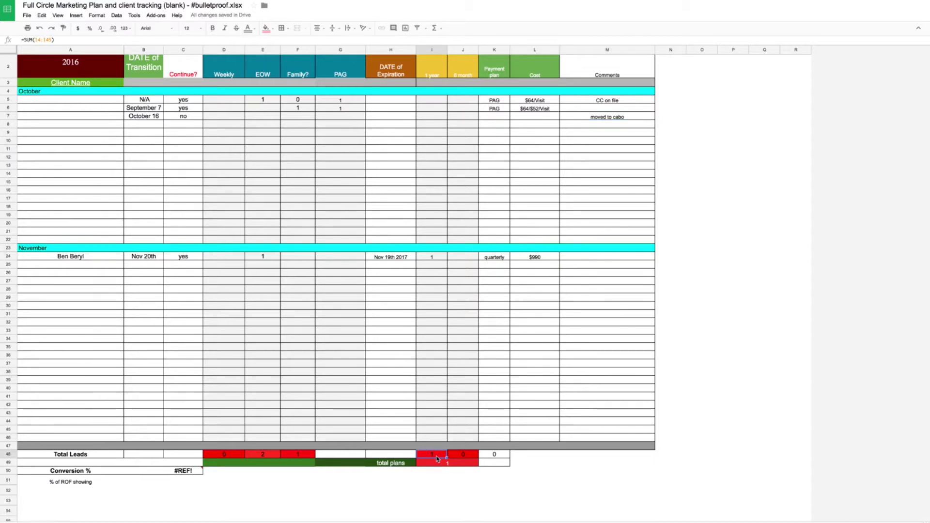
click(464, 457)
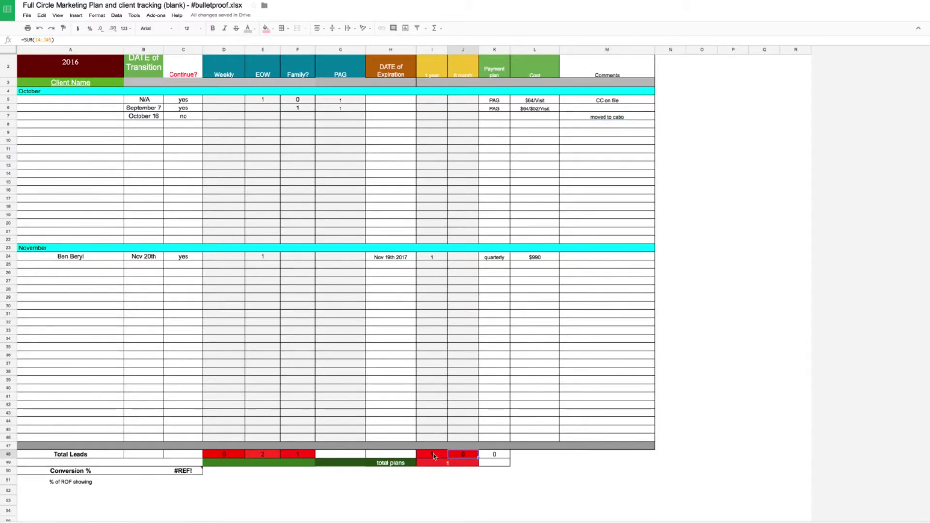
click(228, 453)
click(257, 446)
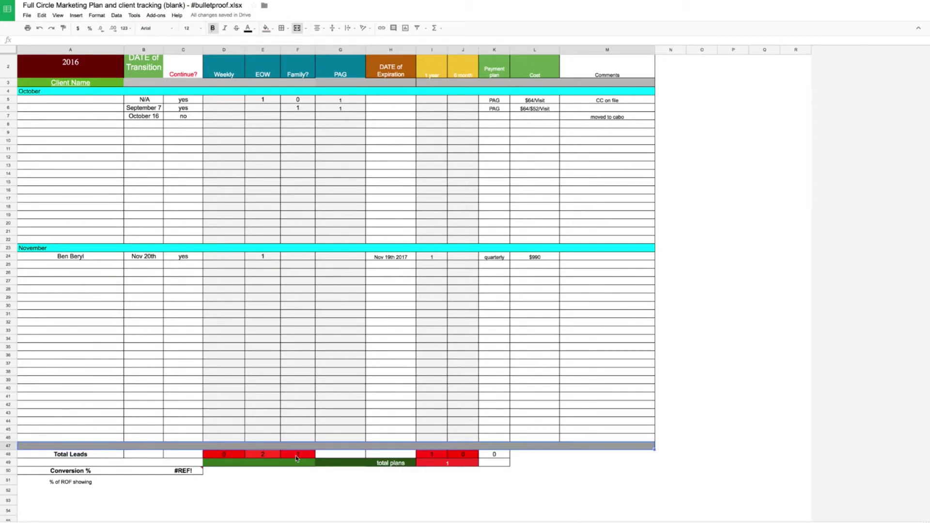
click(297, 456)
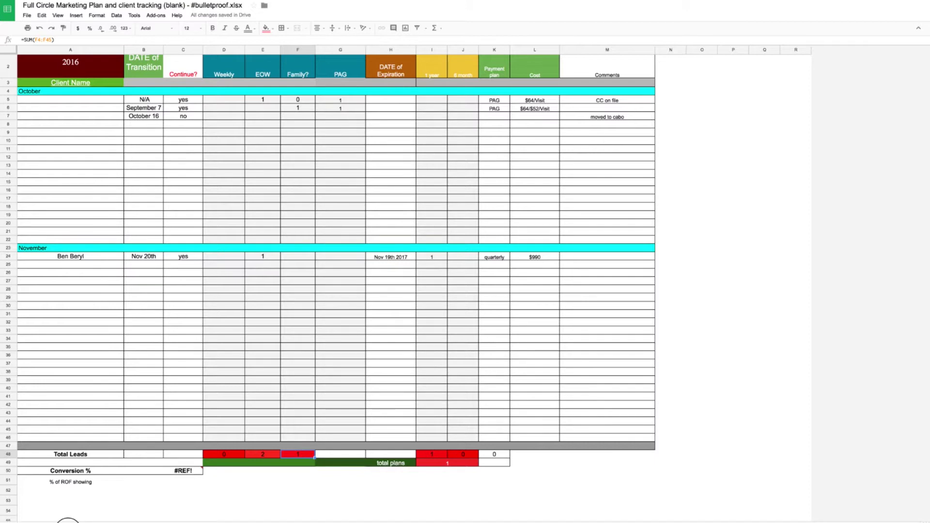
click(68, 520)
click(183, 470)
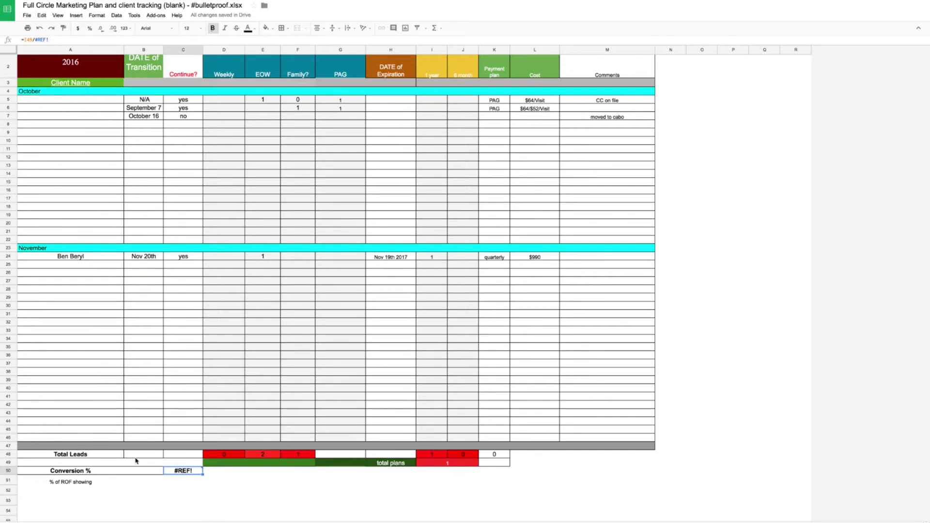
click(228, 455)
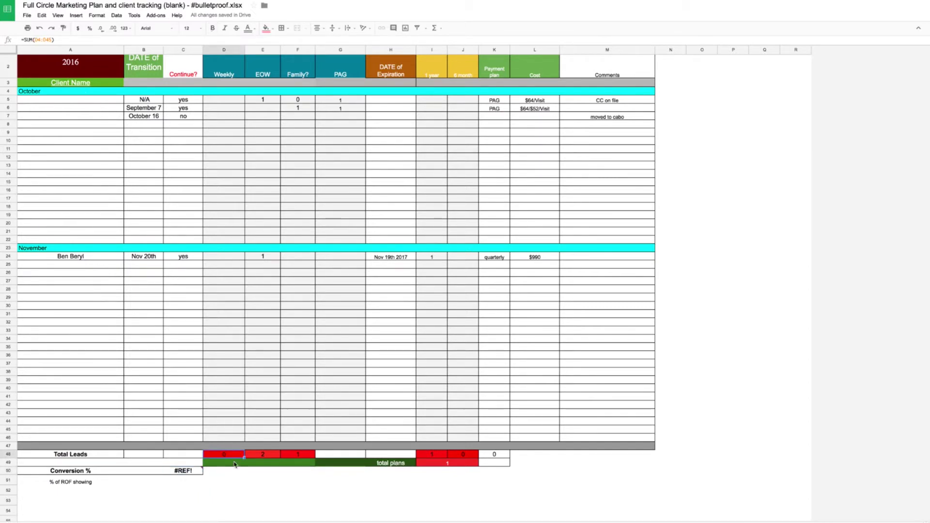
click(249, 465)
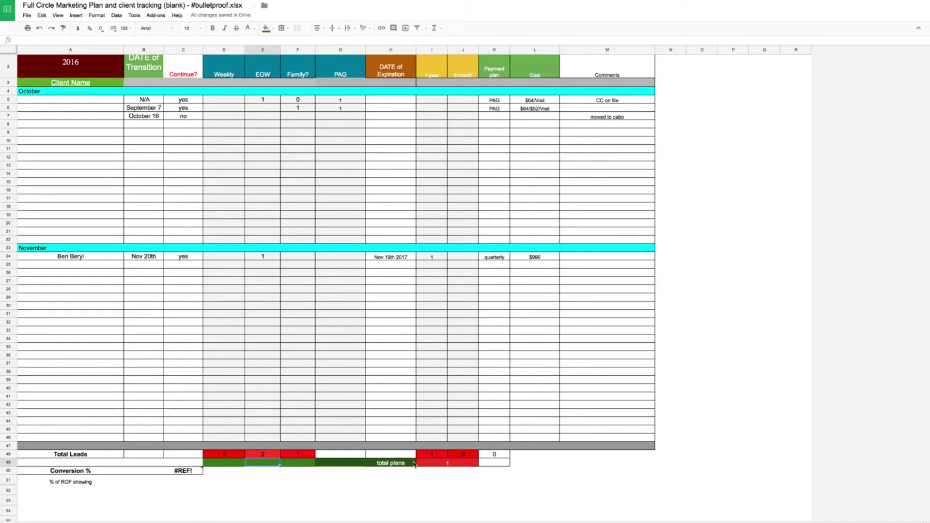
click(442, 466)
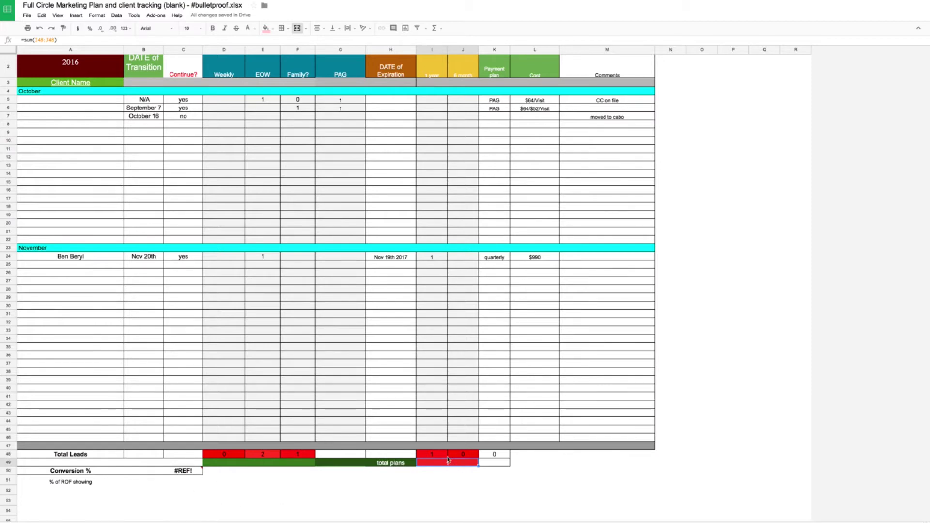
- Enter 1 in J6 for a 6 month contract and 1 in I5 for a 1 year contract
scroll(445, 259, up, 1)
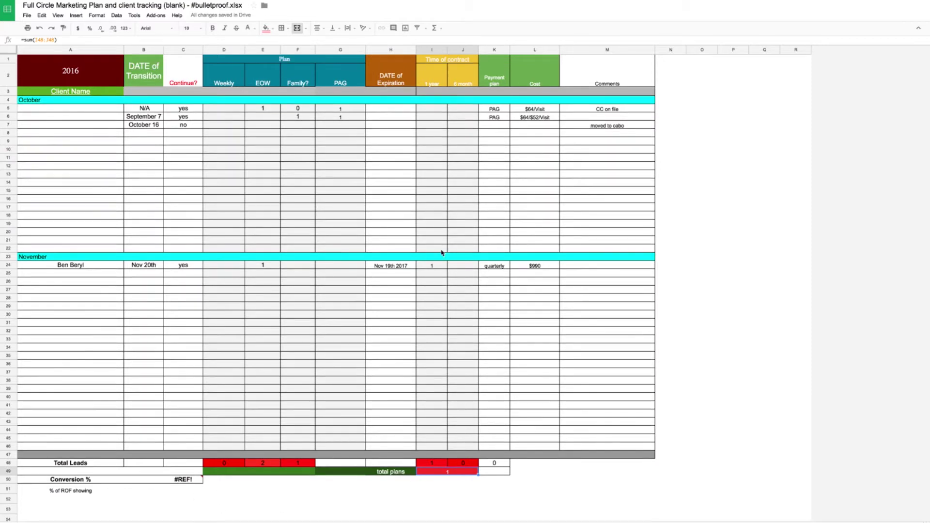
click(458, 120)
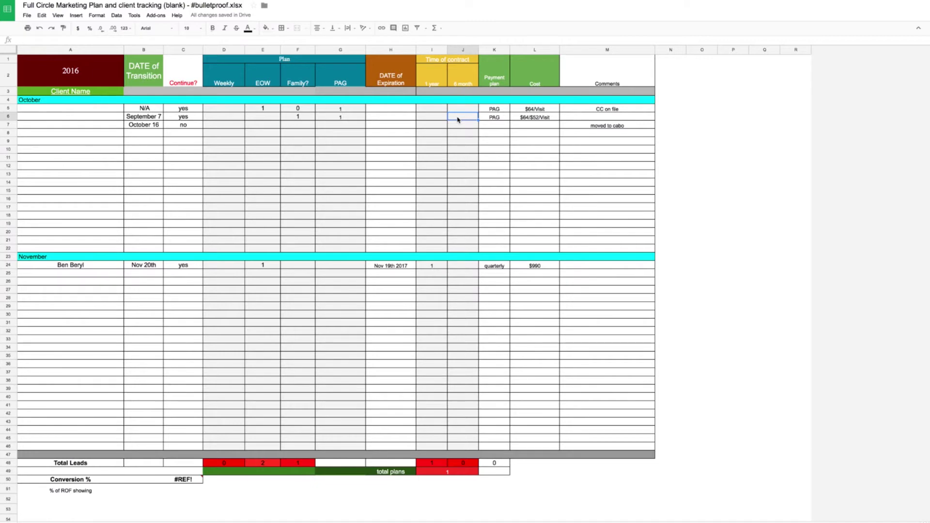
text(1)
click(434, 109)
text(1)
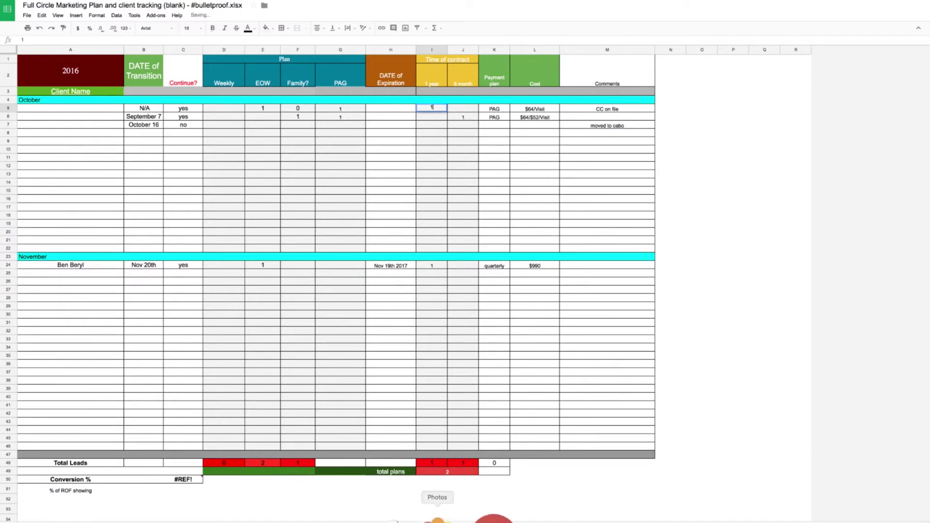
click(448, 478)
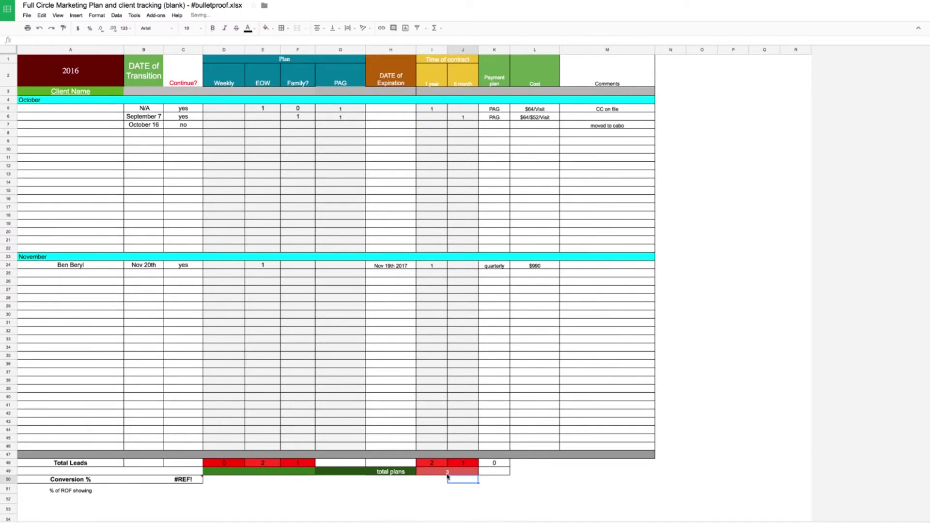
click(177, 481)
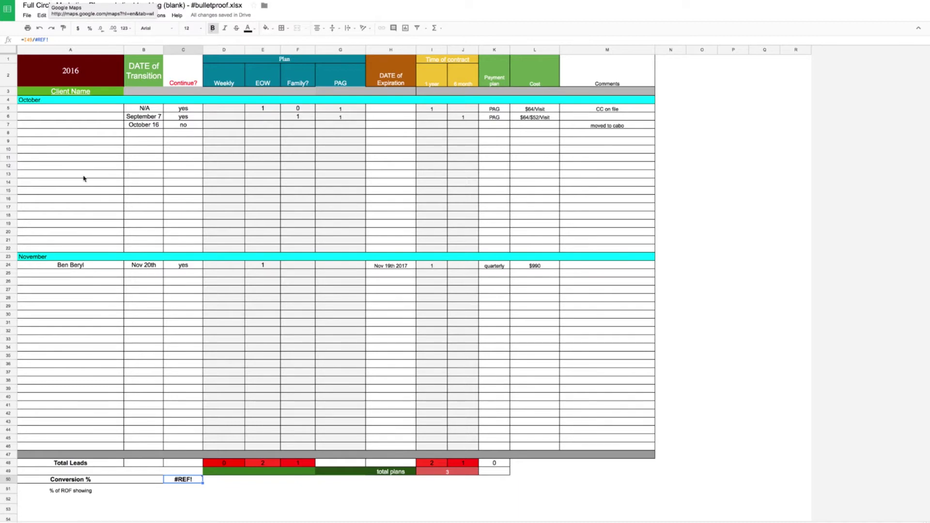
click(446, 473)
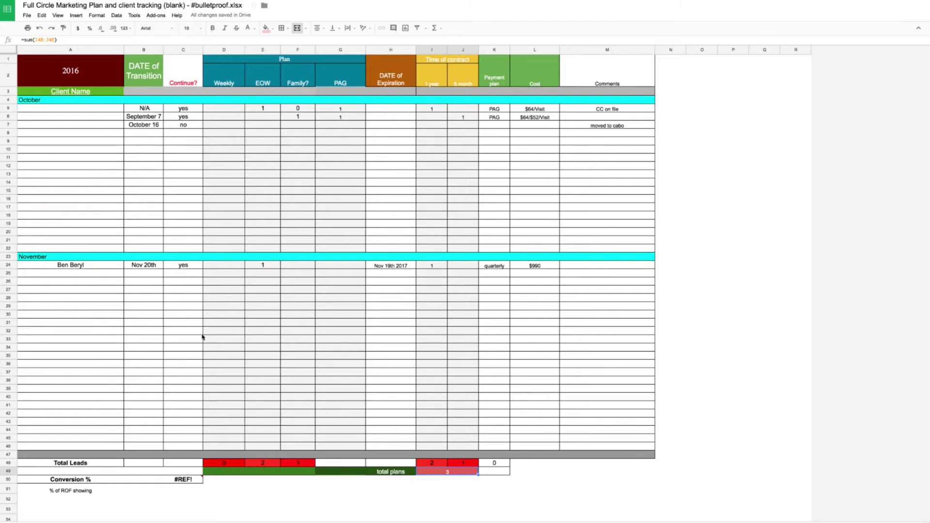
- Change the Conversion % formula from =I49/#REF! to =I49/5, correcting a mistyped 56 divisor along the way
click(186, 484)
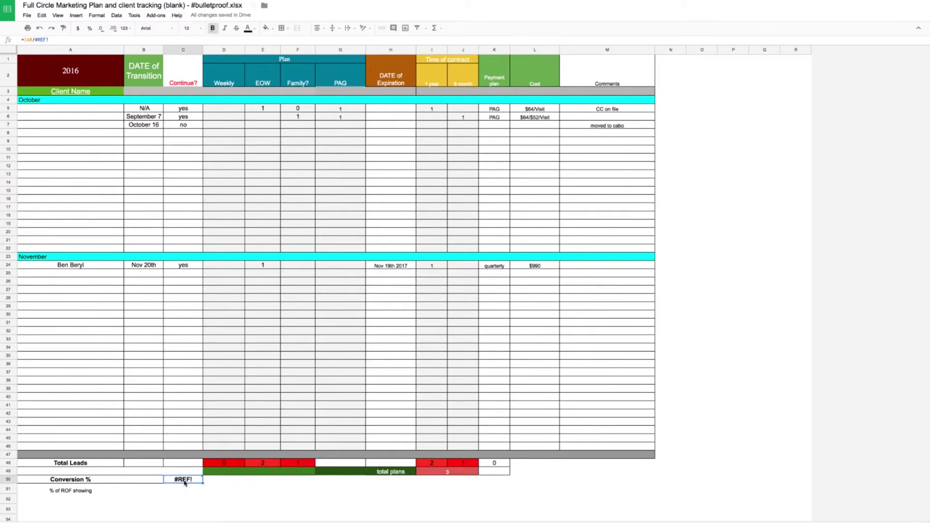
click(102, 40)
key(BackSpace)
key(BackSpace)
key(BackSpace)
key(BackSpace)
key(BackSpace)
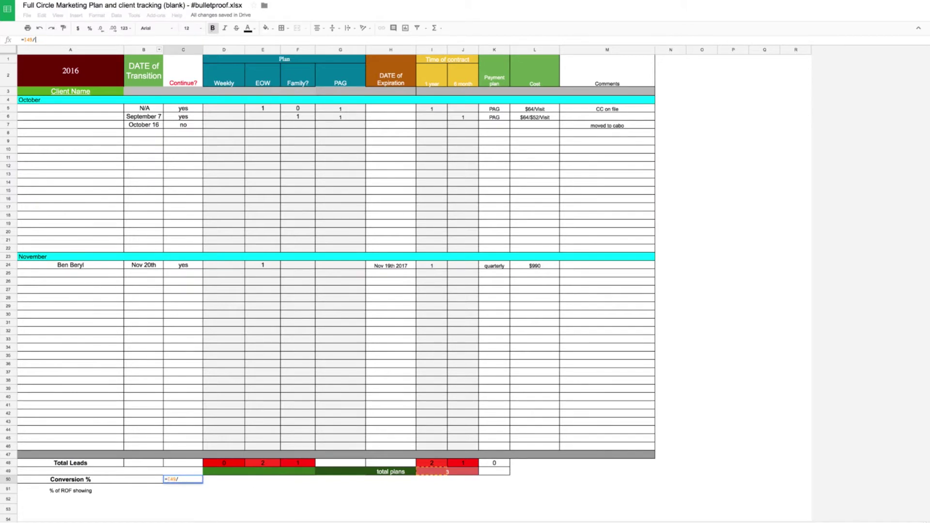
text(56)
key(Return)
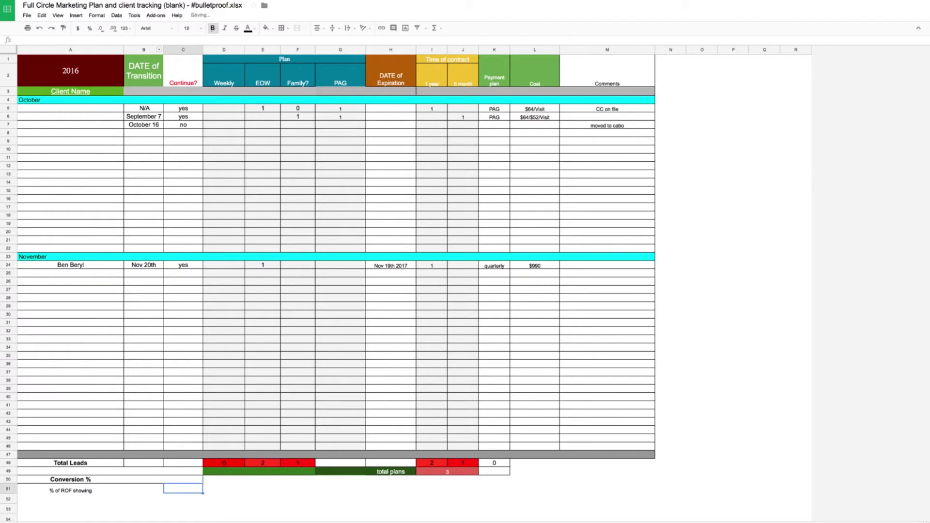
click(184, 479)
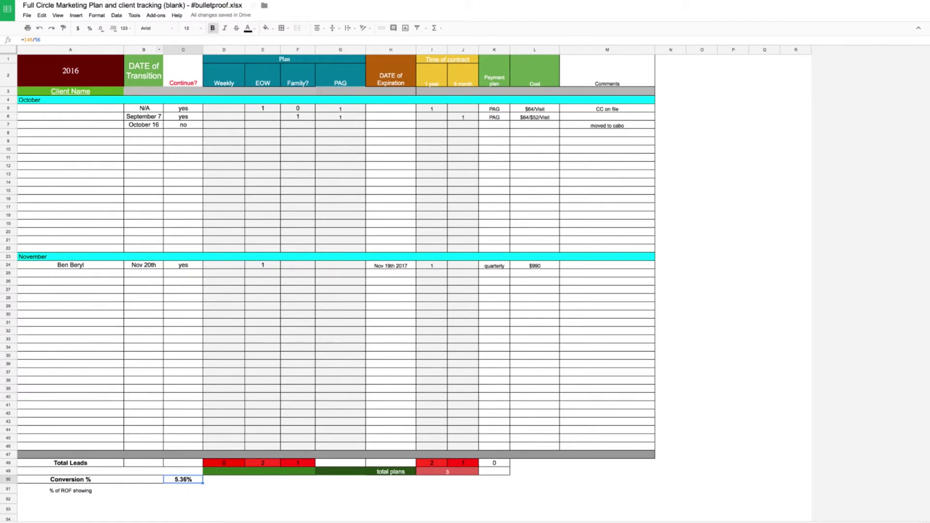
click(72, 39)
key(BackSpace)
key(Return)
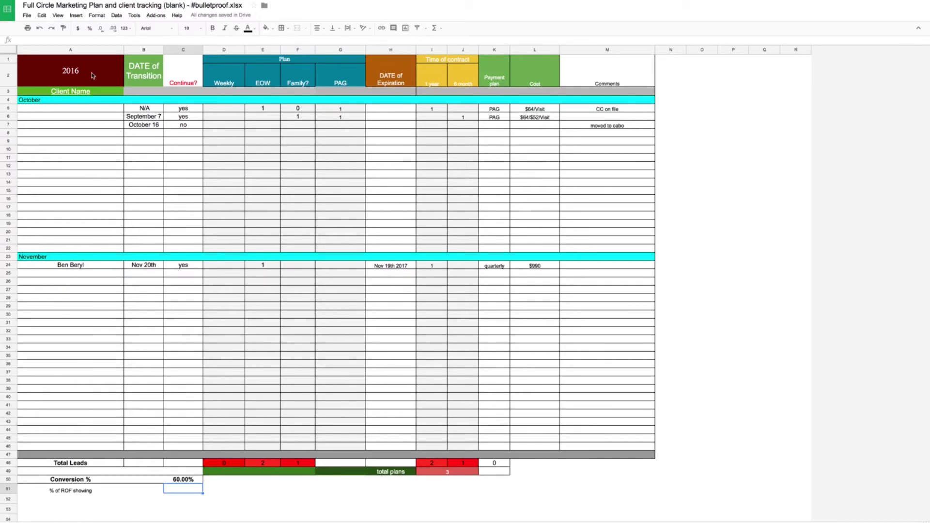
- Fill in the October client names A, B, C and D
click(67, 110)
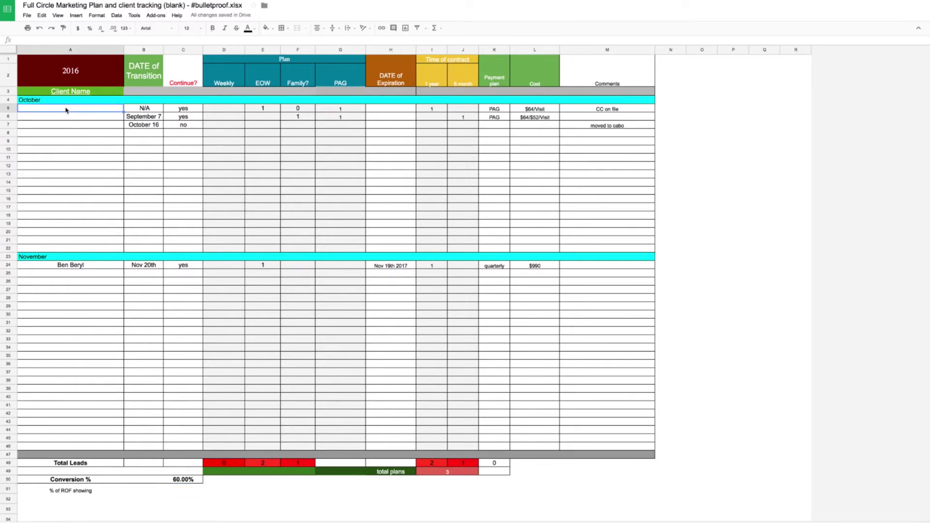
text(A)
key(Return)
text(B)
key(Return)
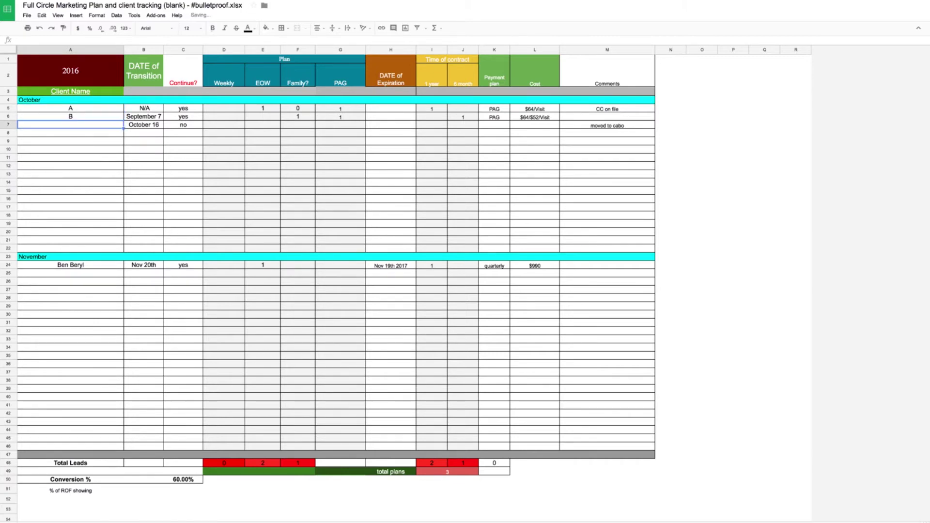
text(Client Name)
key(Return)
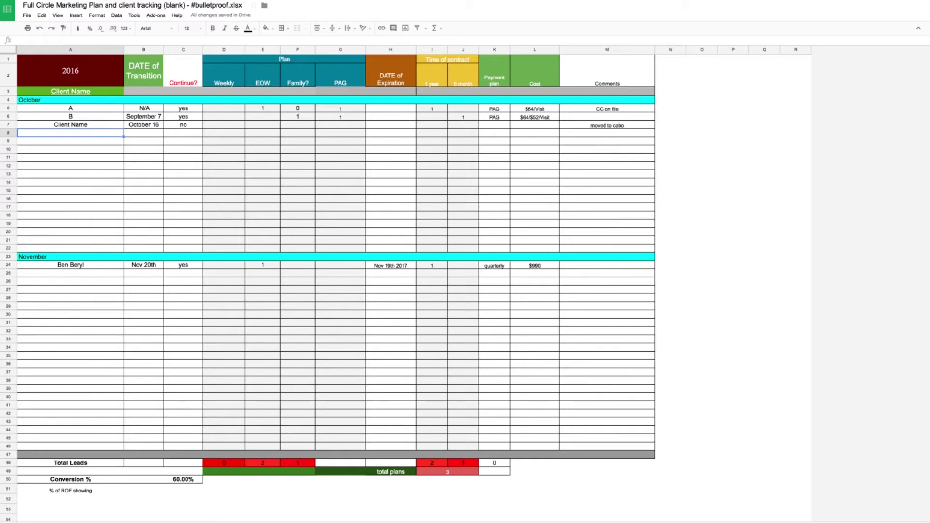
text(D)
key(Return)
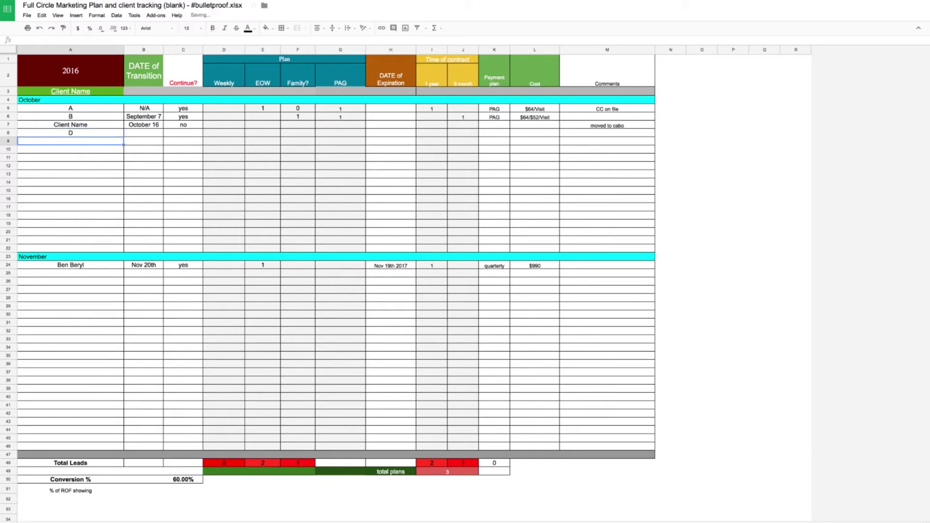
- Clear row 5's PAG value and enter 1 in row 7's 1-year contract cell
click(303, 118)
click(355, 107)
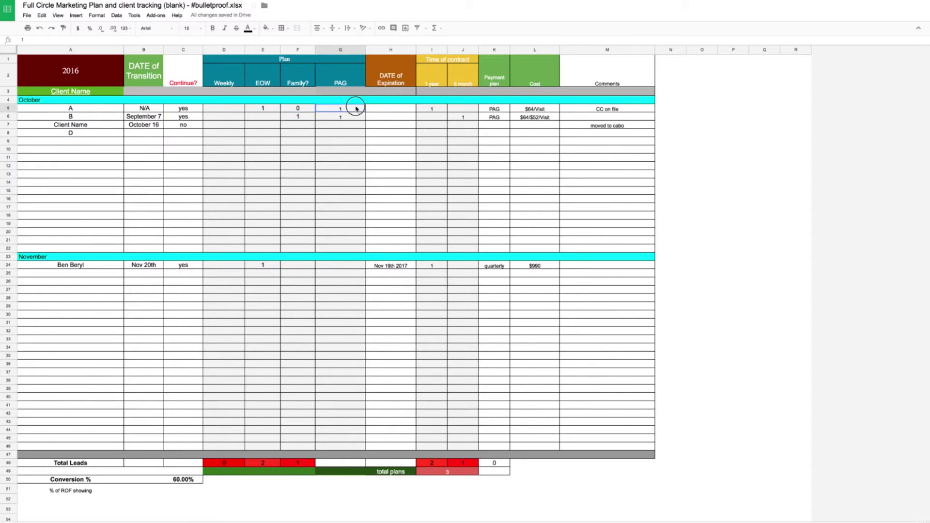
key(Delete)
click(340, 116)
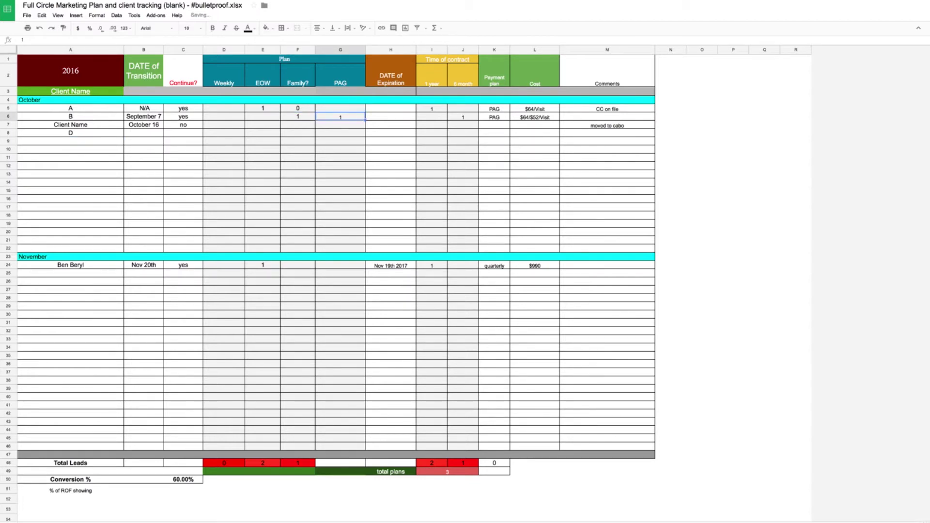
click(340, 125)
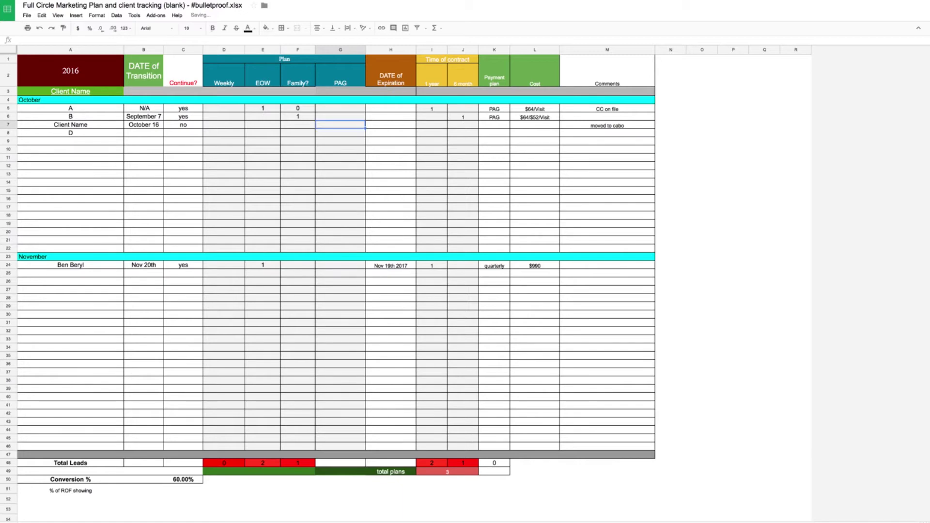
click(297, 125)
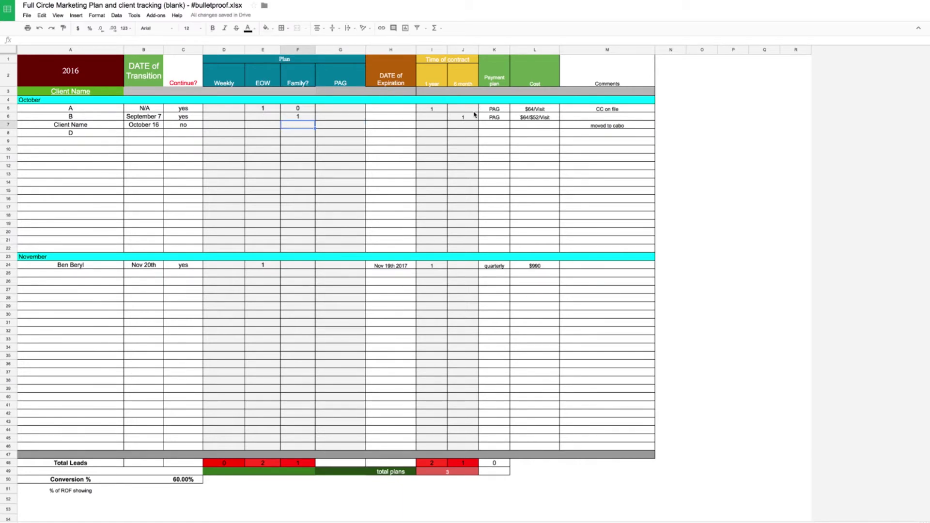
click(439, 130)
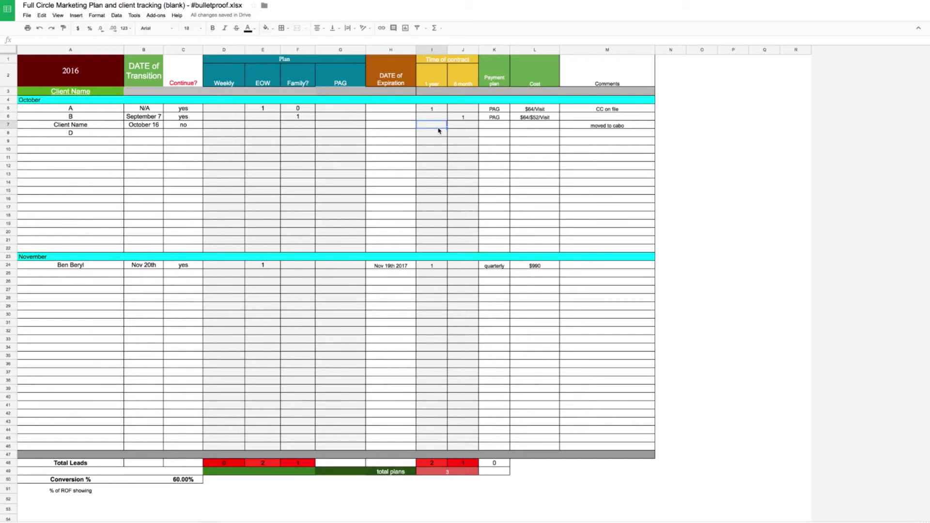
text(1)
click(443, 174)
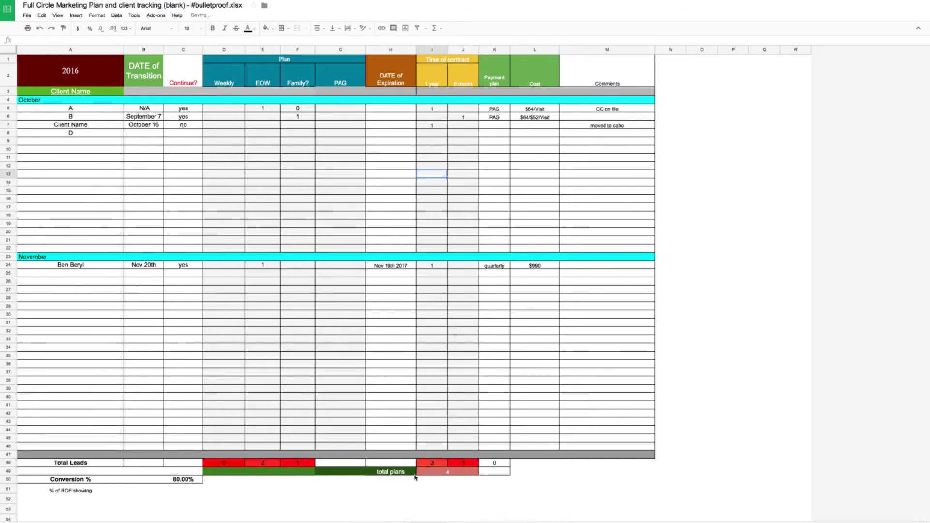
- Enter 1 in client D's PAG cell and re-confirm the =I49/5 Conversion % formula
click(434, 134)
click(328, 138)
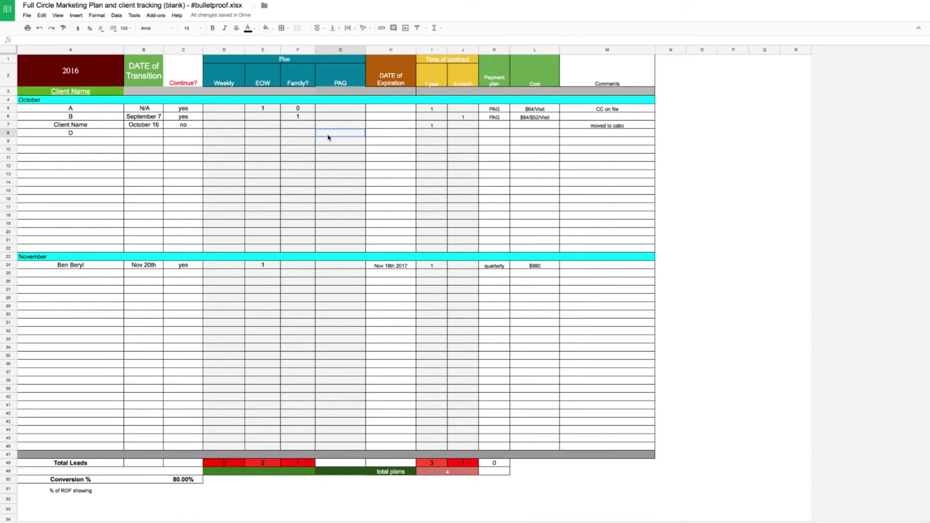
text(1)
click(326, 157)
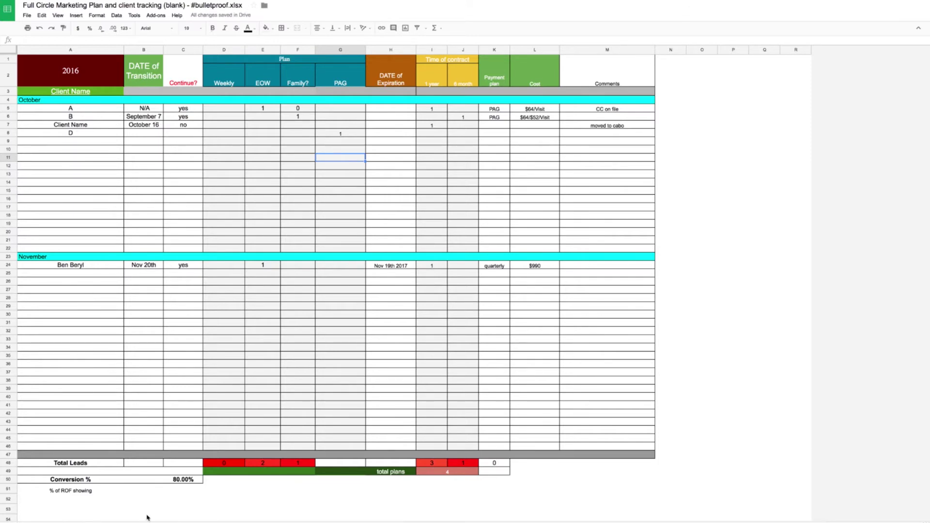
click(183, 481)
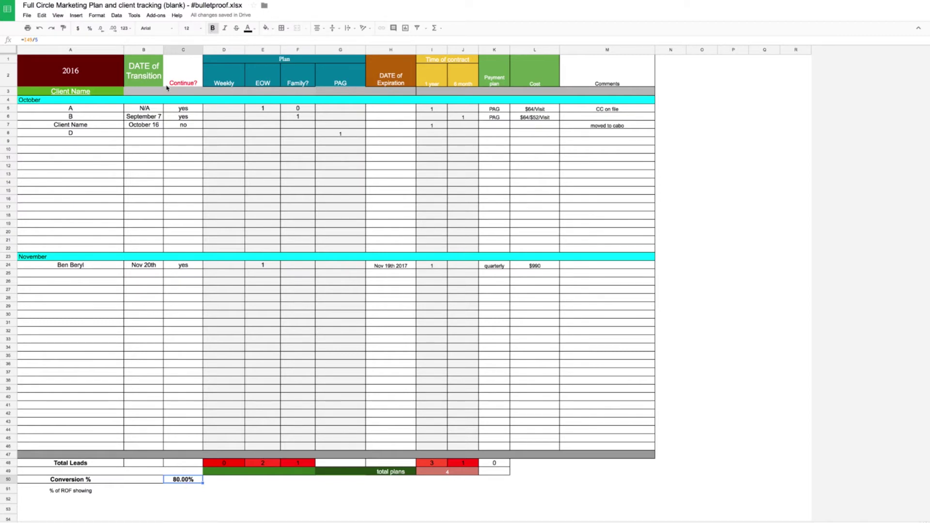
click(46, 39)
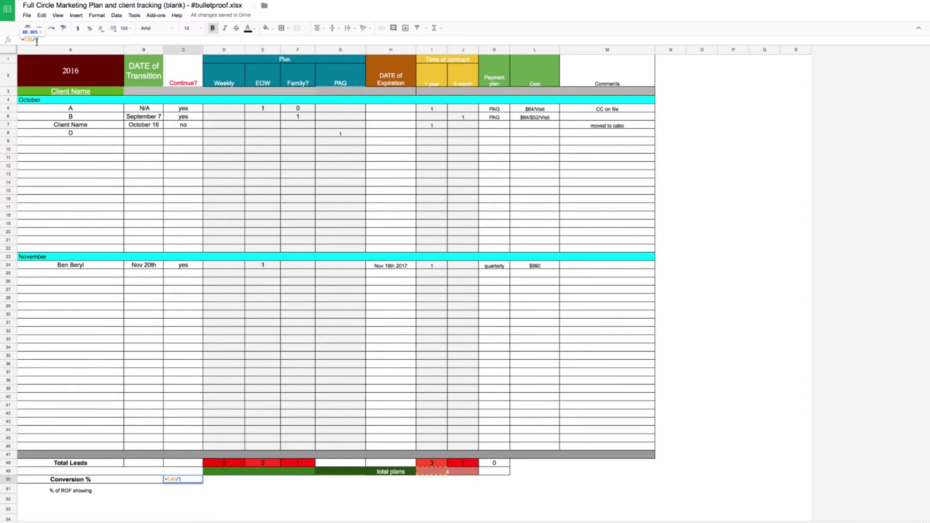
key(Return)
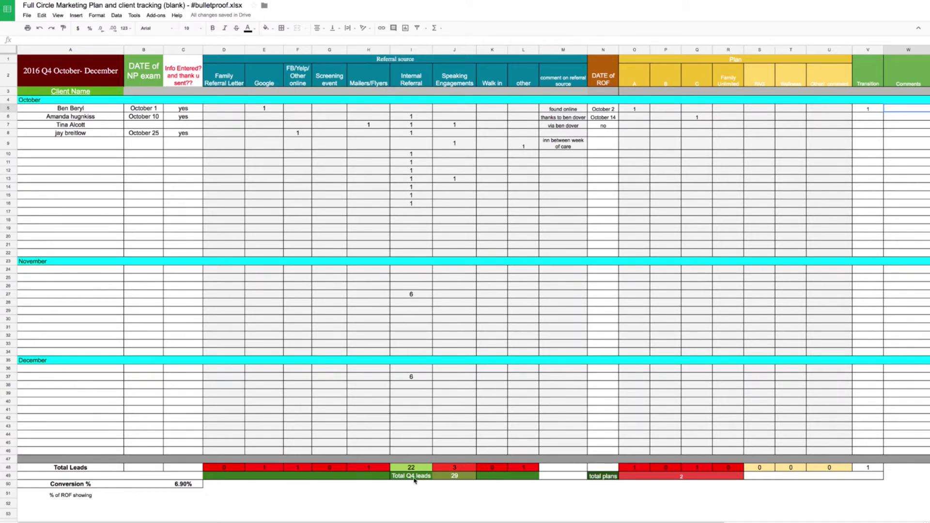
- Enter 20 plan A sign-ups in row 10 and check the total plans and Conversion % formulas
click(442, 478)
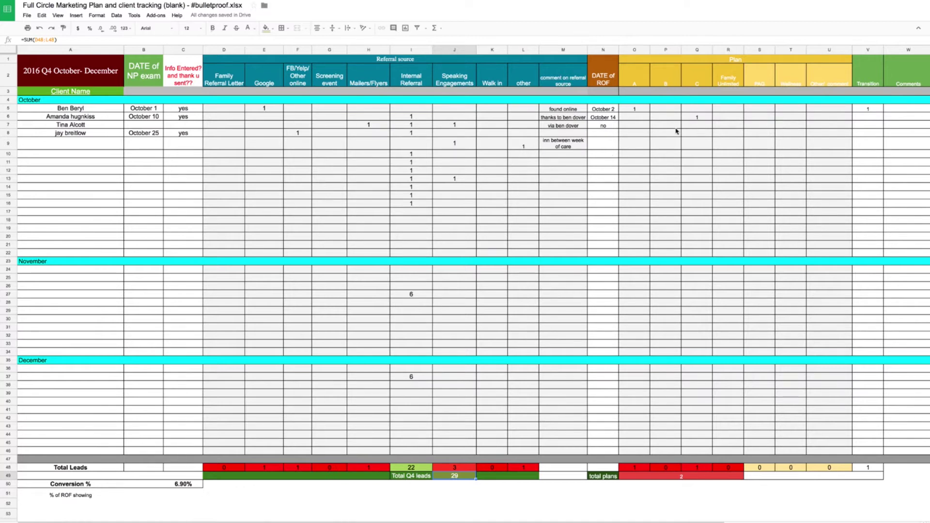
click(634, 155)
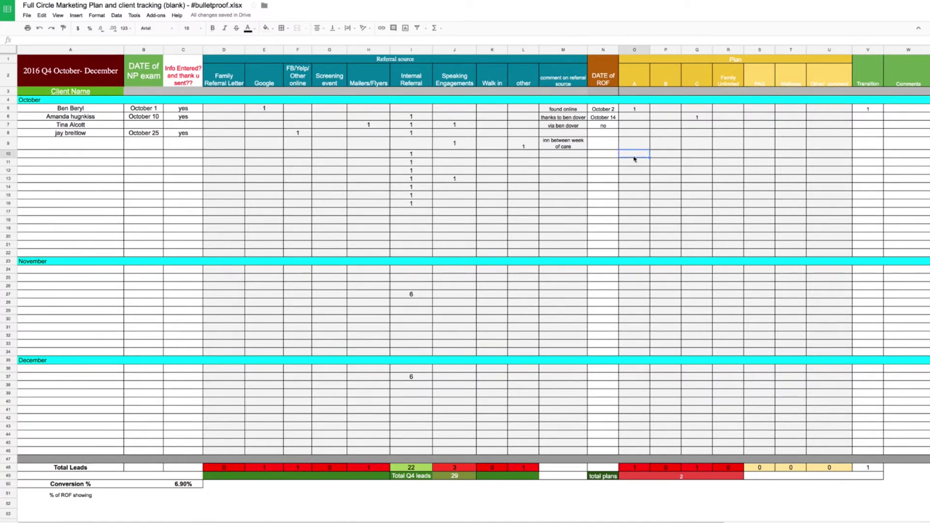
text(20)
key(Return)
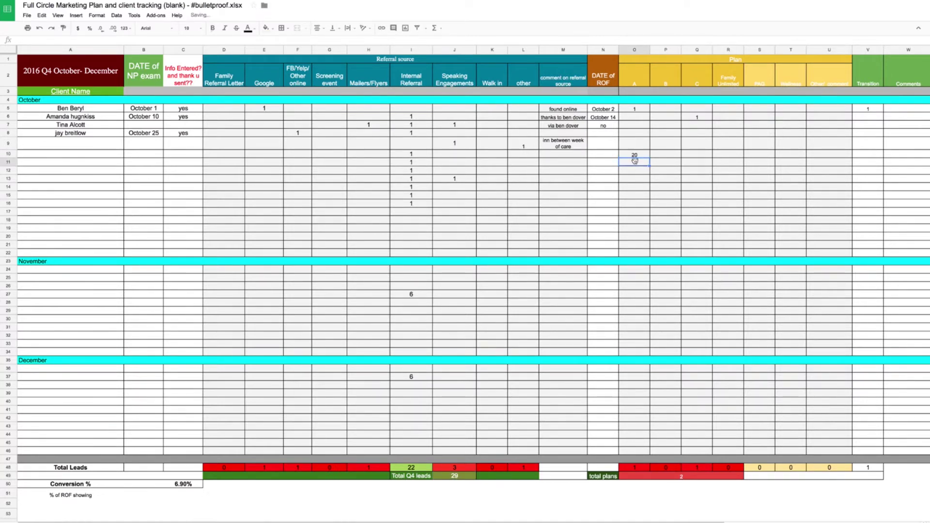
click(692, 479)
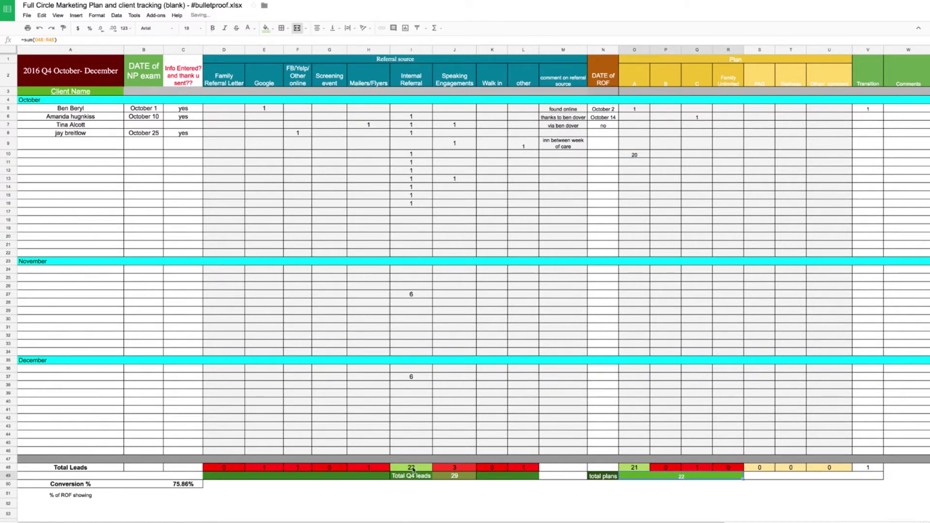
click(457, 481)
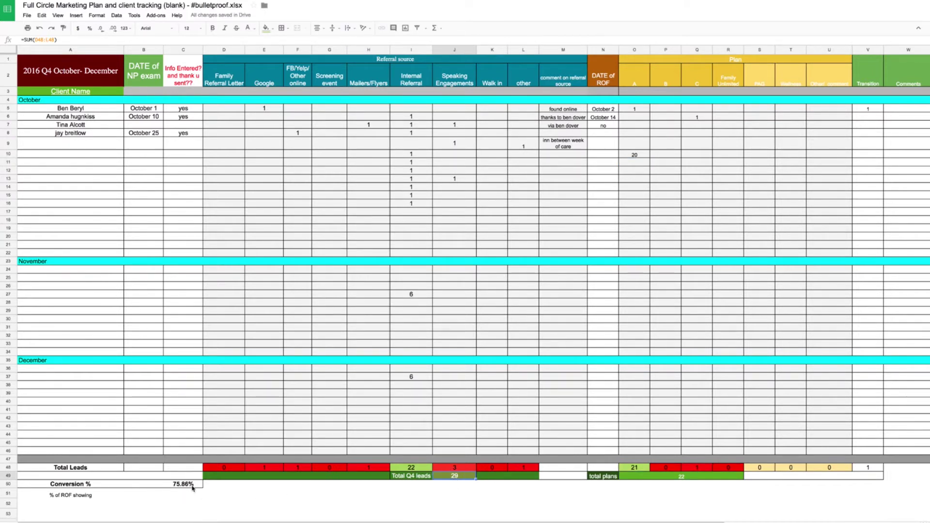
click(192, 488)
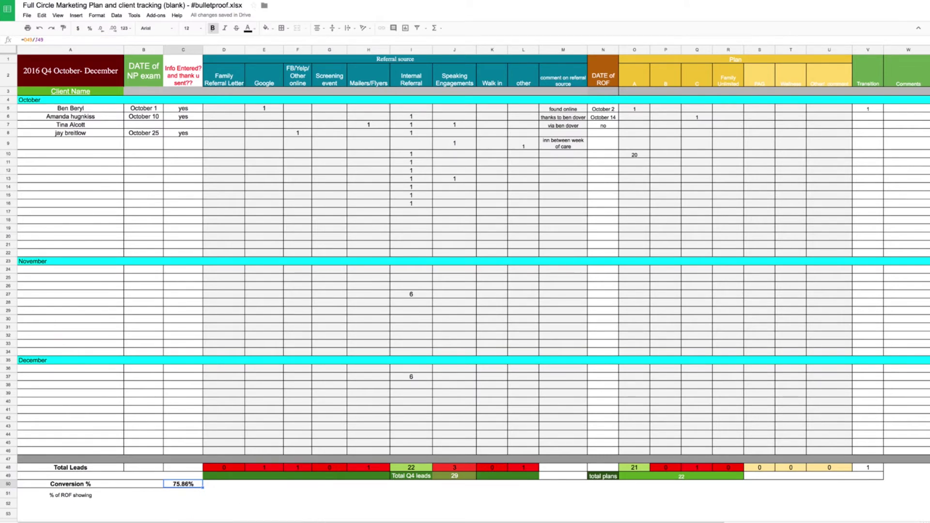
click(177, 521)
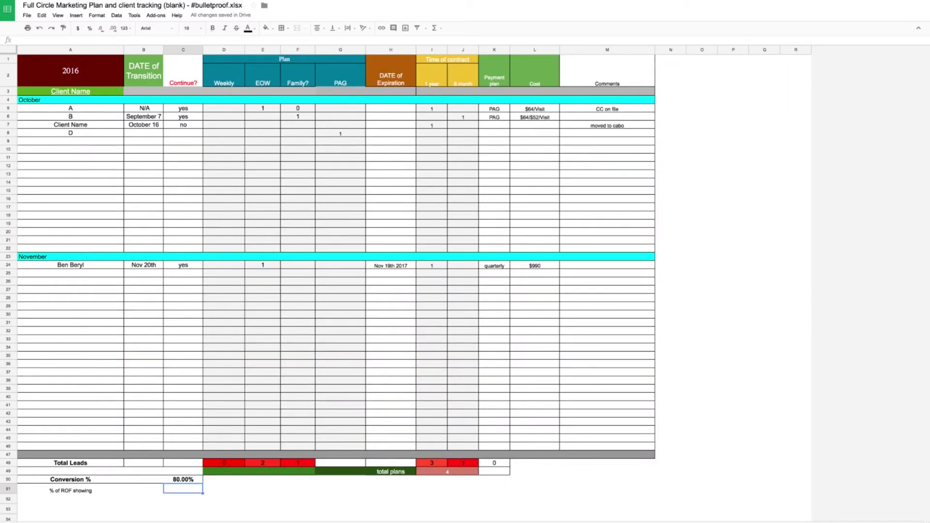
- Page through the 2017 Marketing Overview, 2017 Q1 and Marketing Event Calculator sheets
key(ctrl+shift+Page_Down)
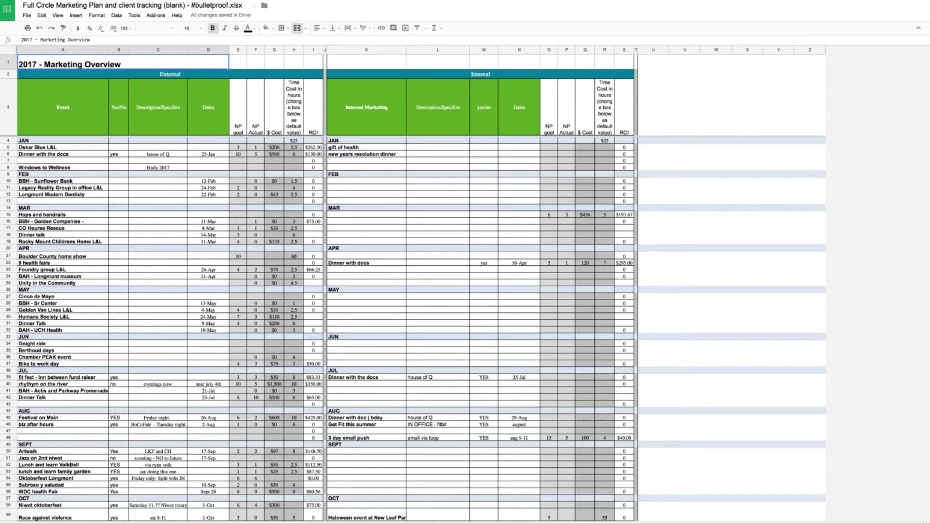
key(ctrl+shift+Page_Down)
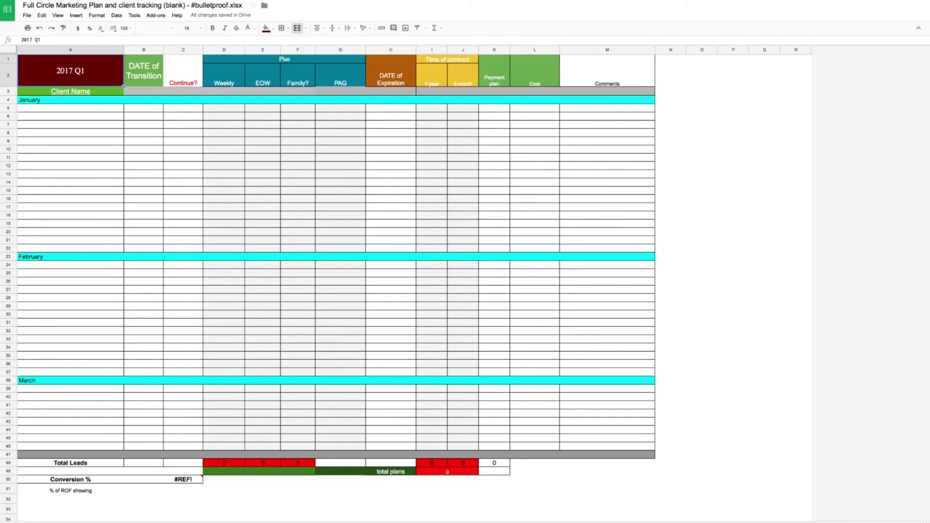
key(ctrl+shift+Page_Down)
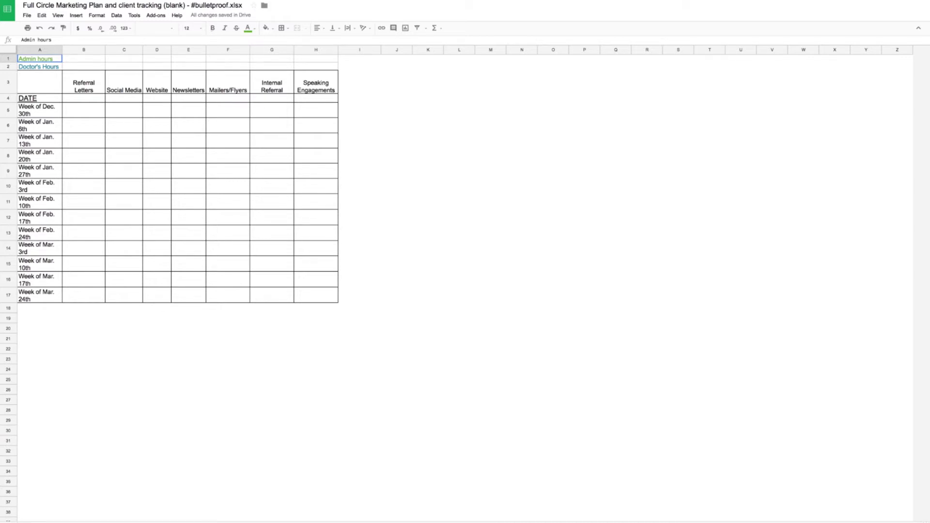
click(511, 521)
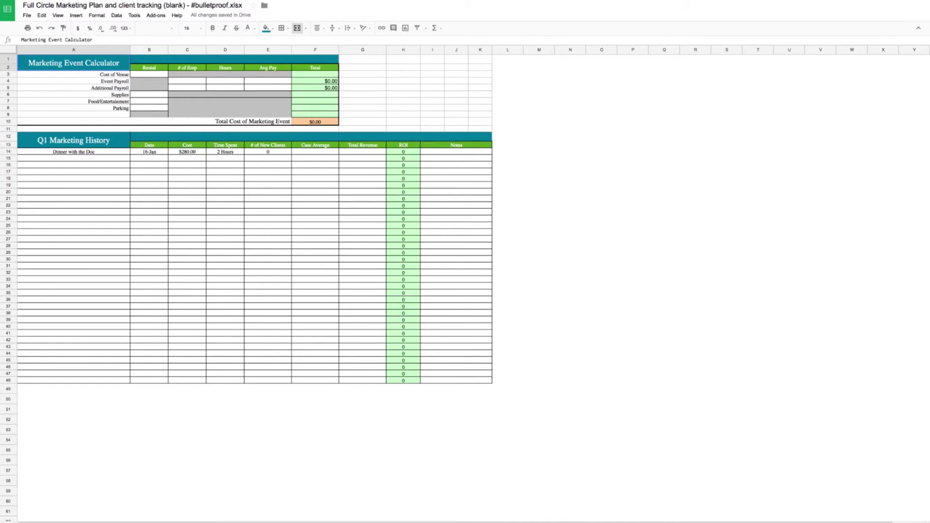
key(ctrl+shift+Page_Down)
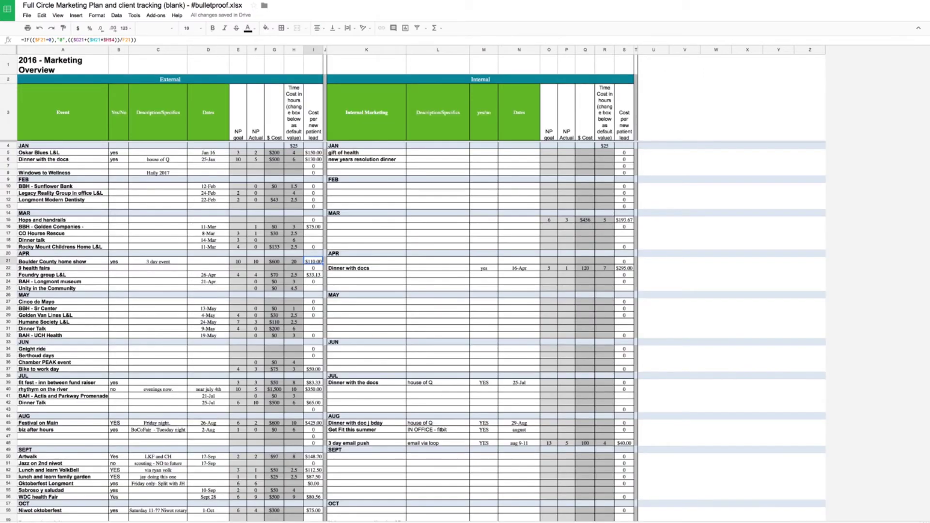
click(229, 521)
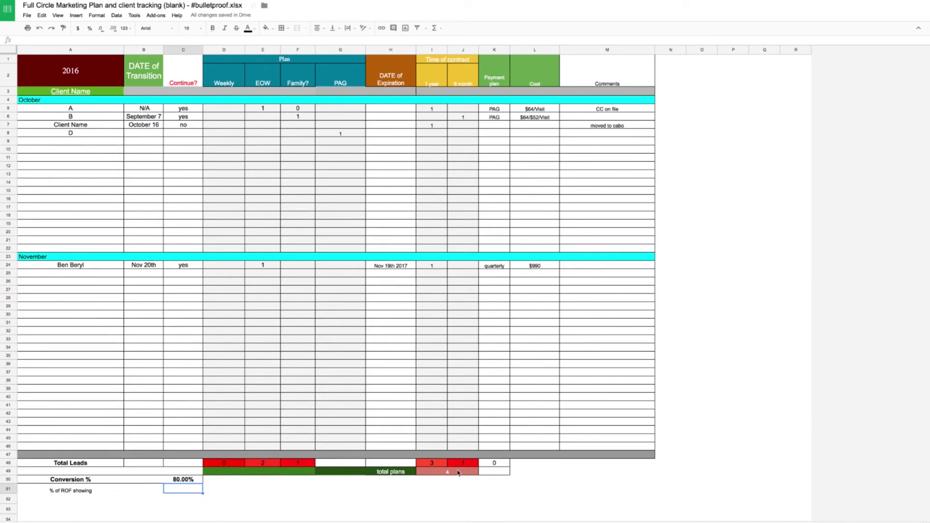
click(185, 482)
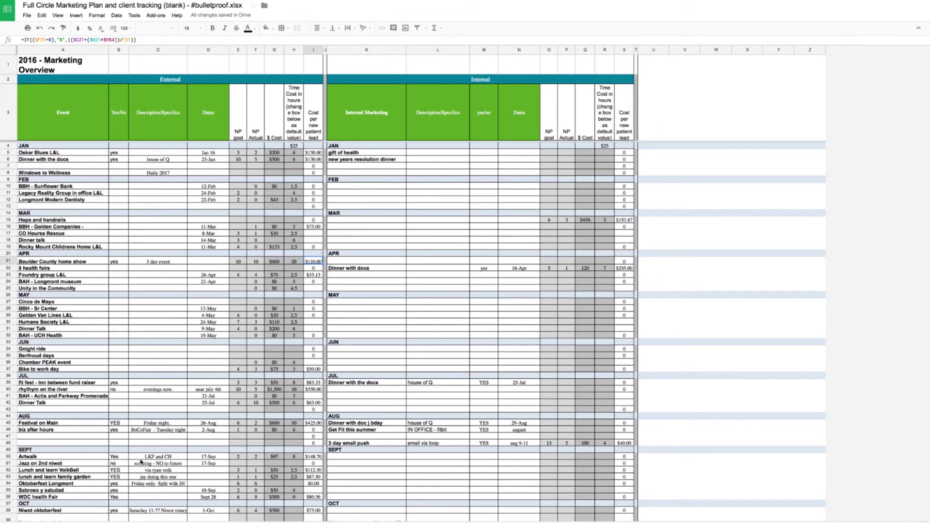
scroll(139, 468, down, 4)
scroll(140, 462, down, 3)
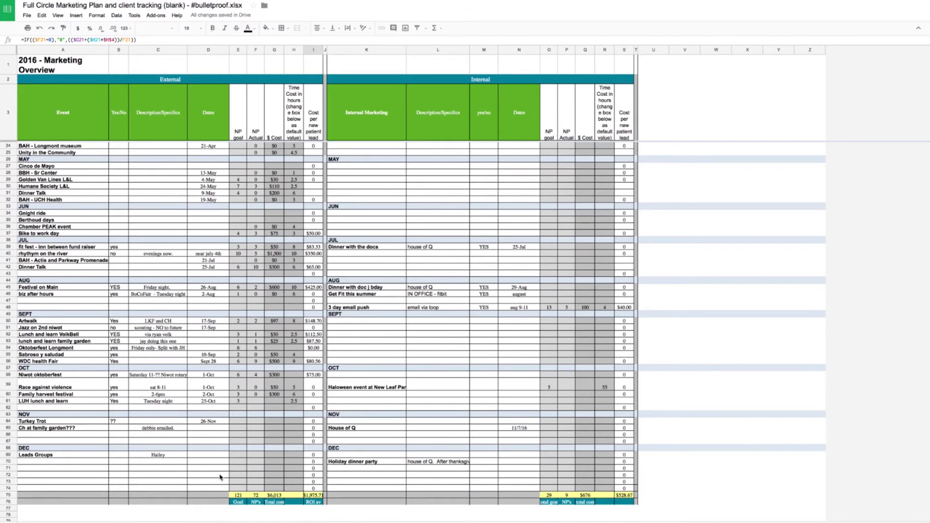
- Copy the G75 total-cost sum into H75 to total the time cost
click(240, 496)
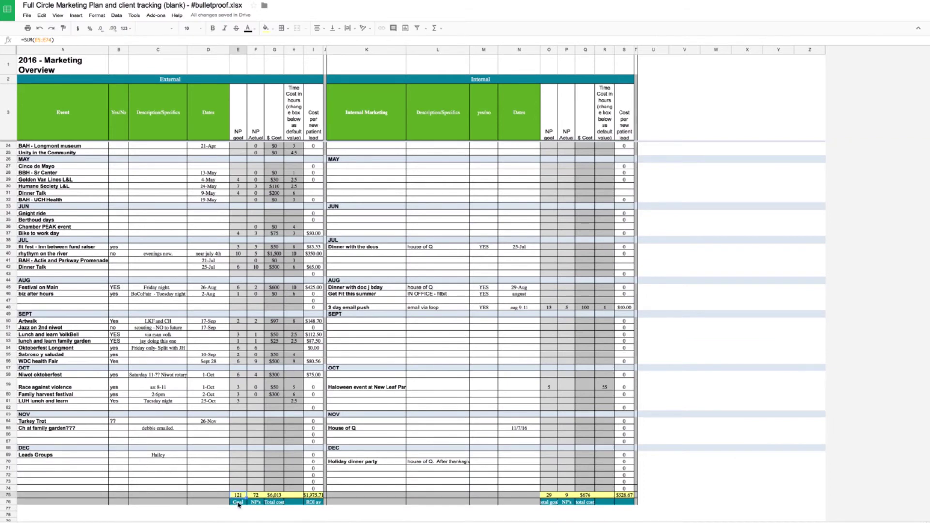
click(238, 503)
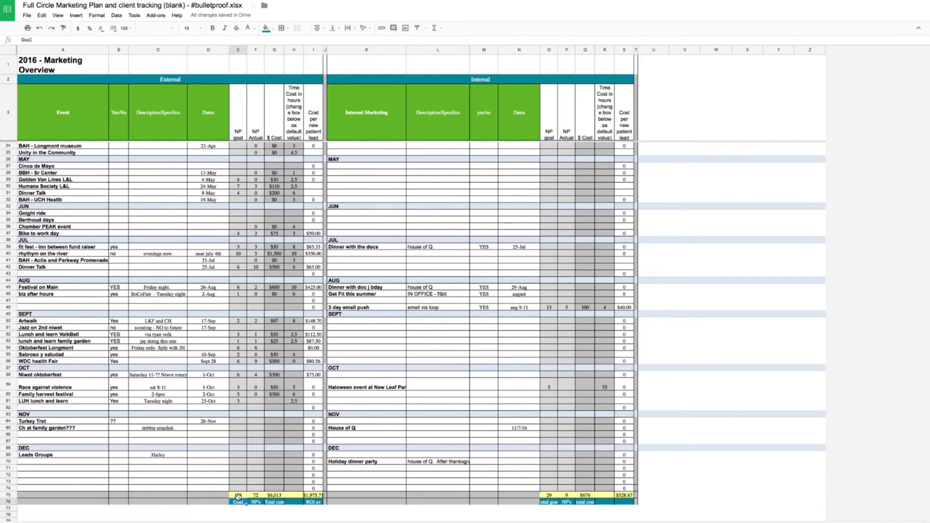
click(256, 503)
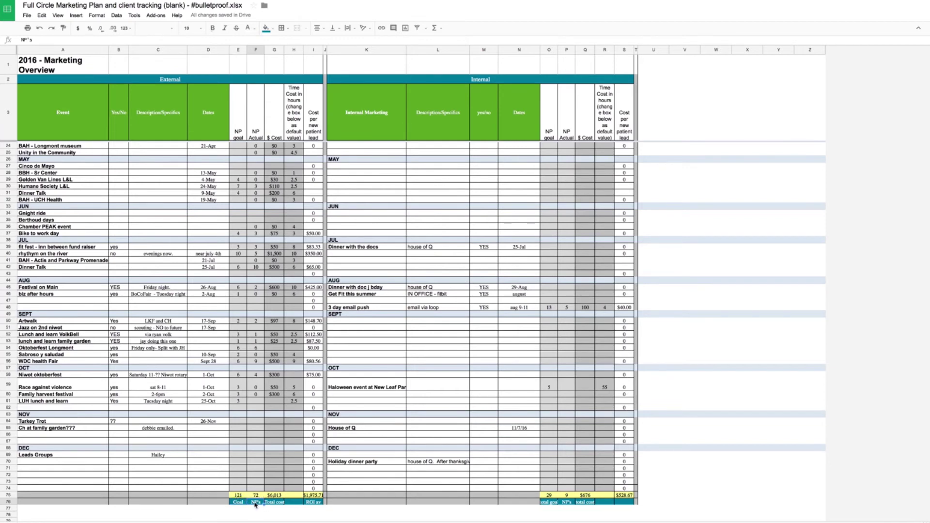
click(274, 495)
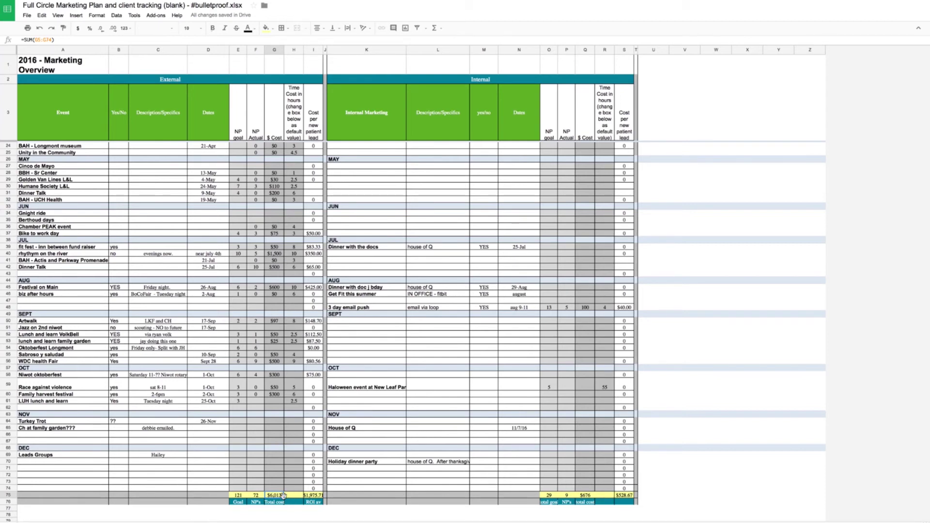
drag(283, 497, 301, 500)
click(294, 496)
- Format H75 as plain text so it shows 166.5 hours
scroll(185, 156, up, 1)
scroll(185, 156, up, 3)
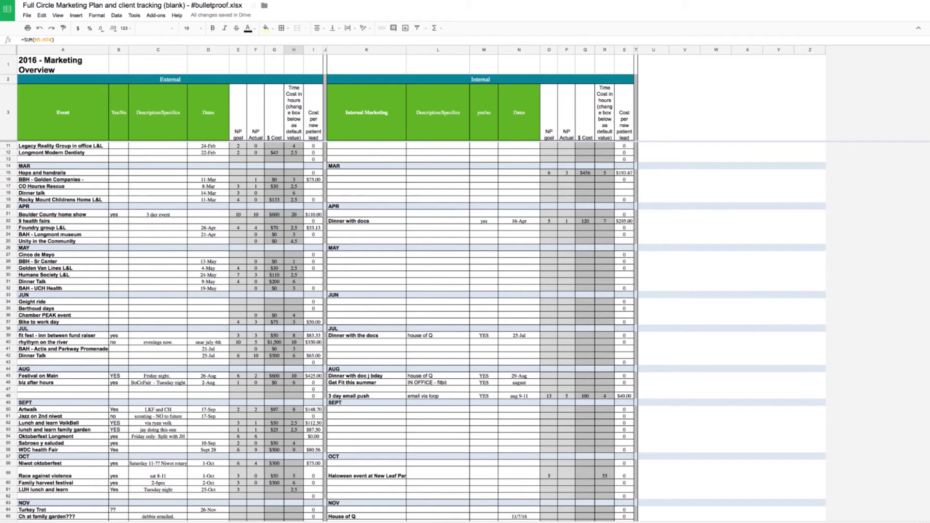
click(97, 15)
mouse_move(106, 27)
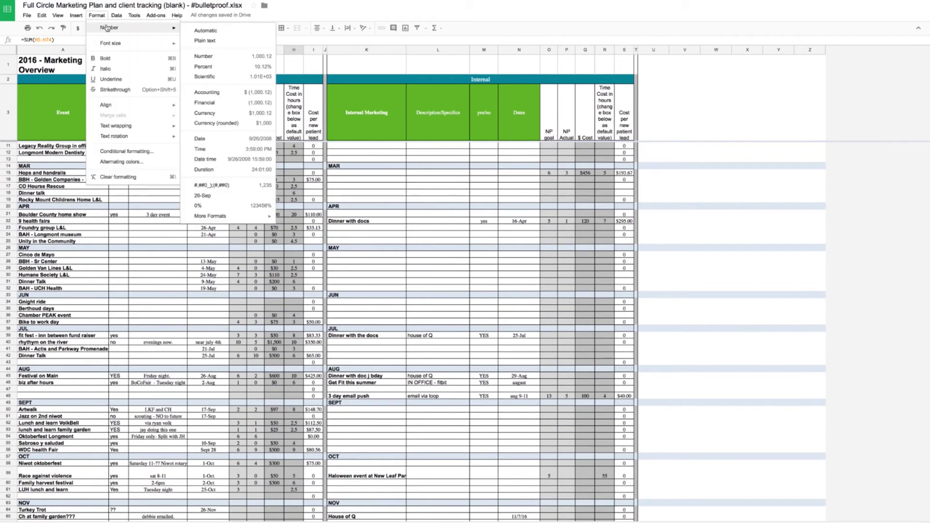
click(203, 41)
scroll(291, 216, down, 5)
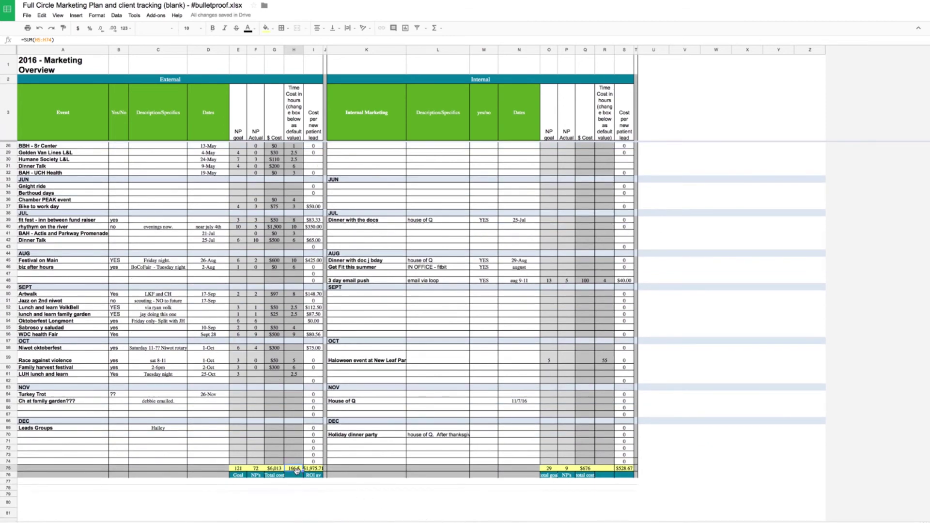
- Enter =25*H75 in H76 to compute the dollar time cost
click(295, 476)
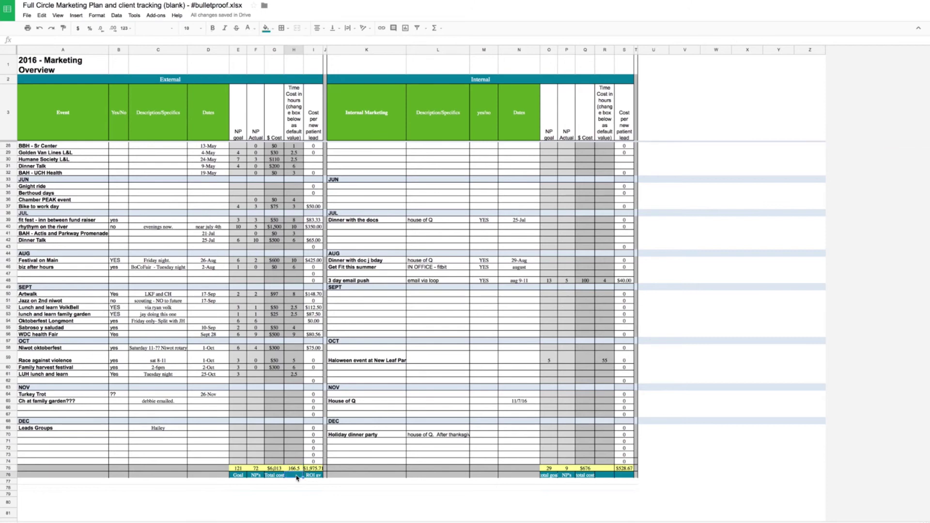
text(=)
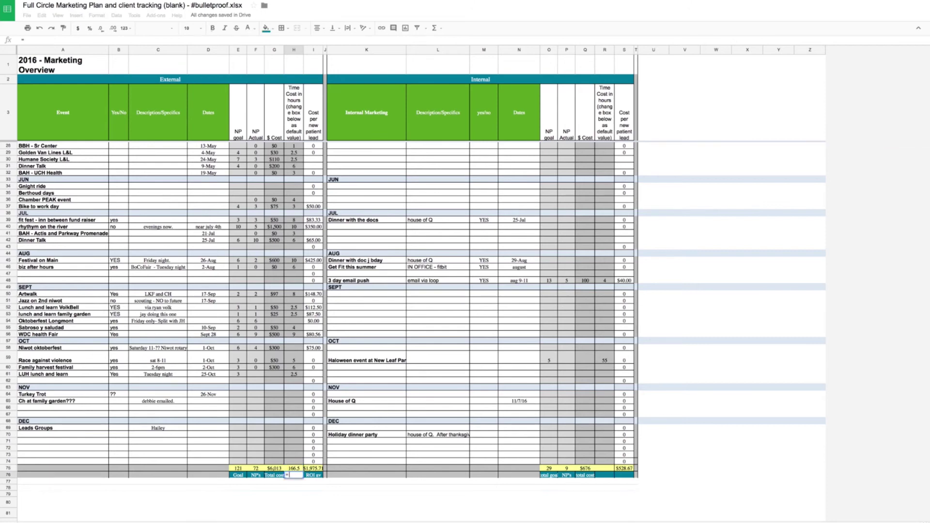
text(25)
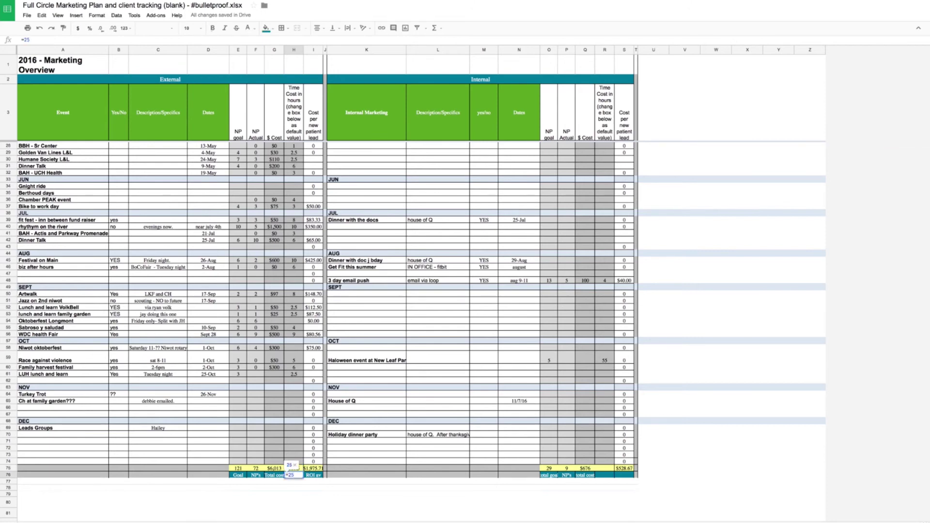
text(&)
key(BackSpace)
text(*)
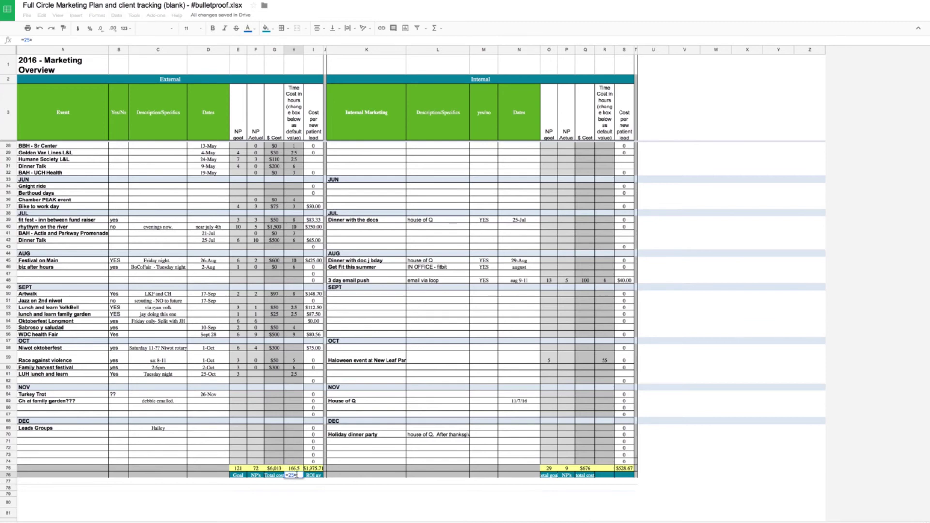
click(294, 468)
key(Return)
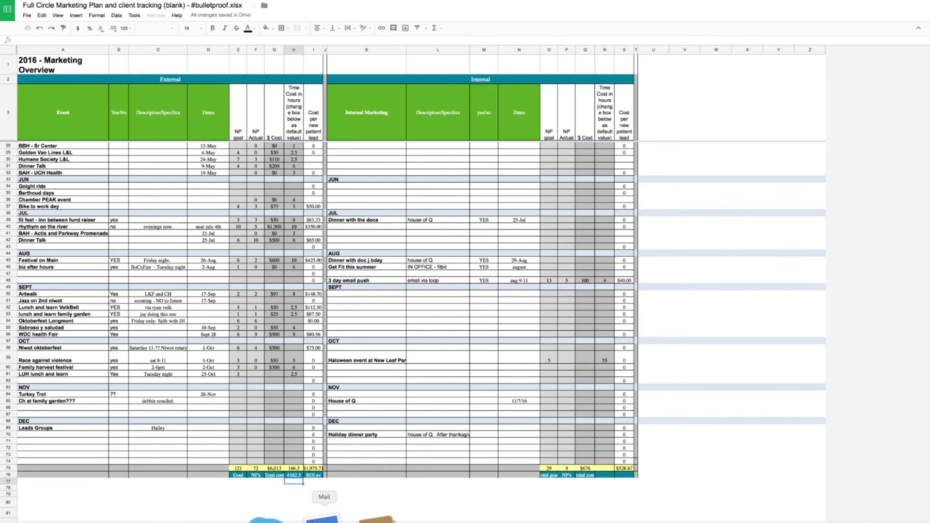
- Format H76 as Accounting ($4,162.50) and widen columns H and I
click(293, 475)
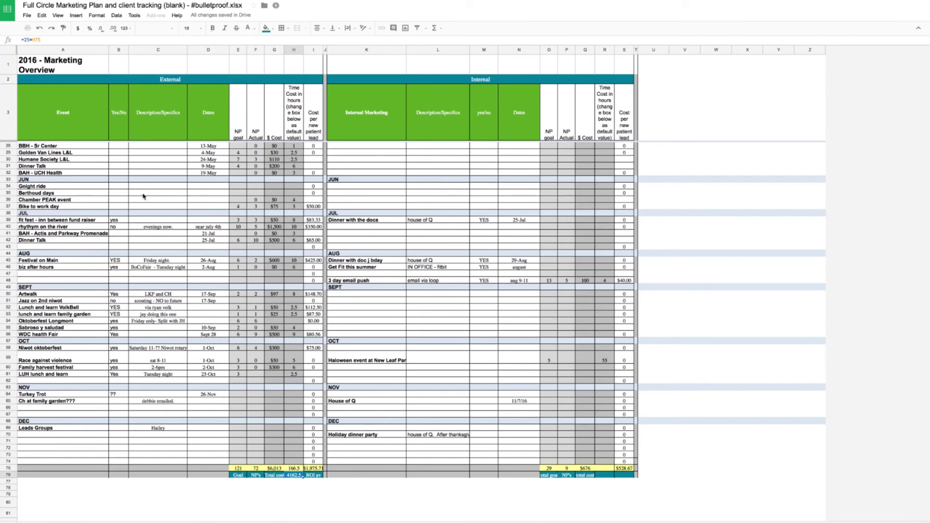
click(97, 15)
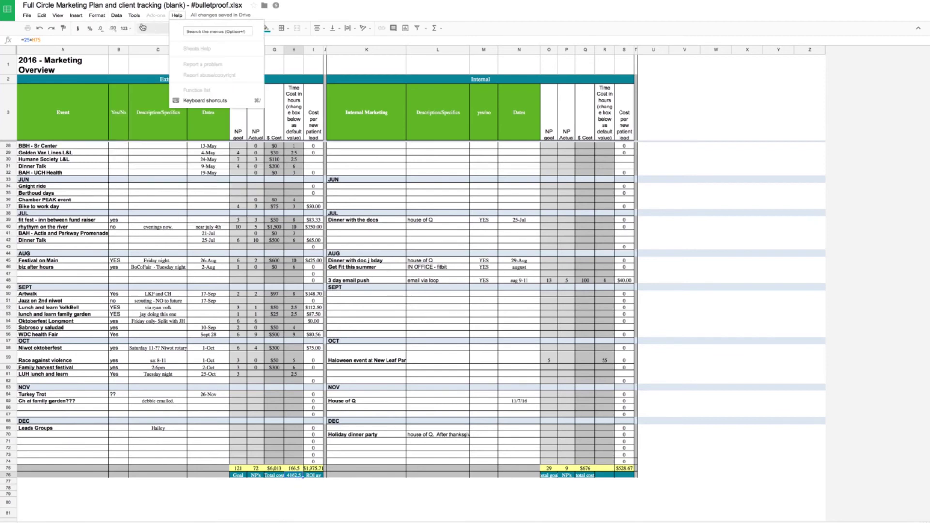
mouse_move(104, 28)
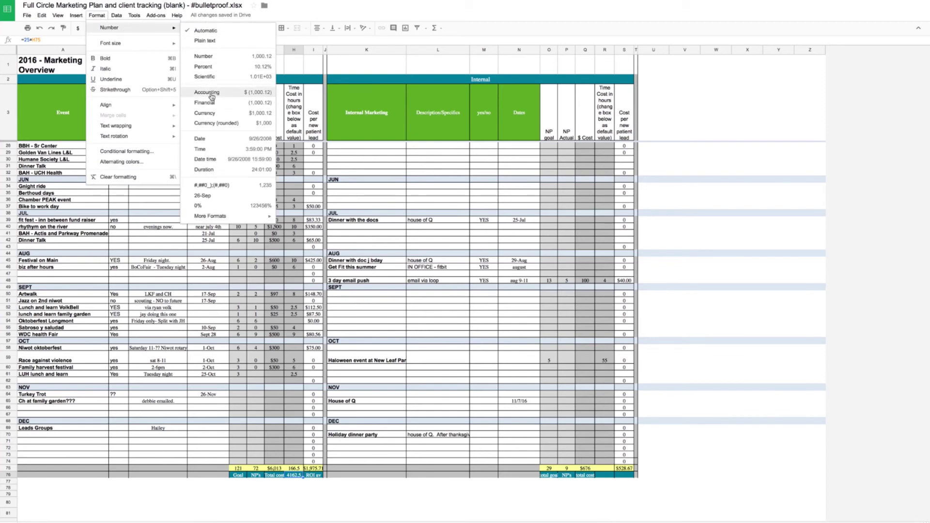
click(210, 92)
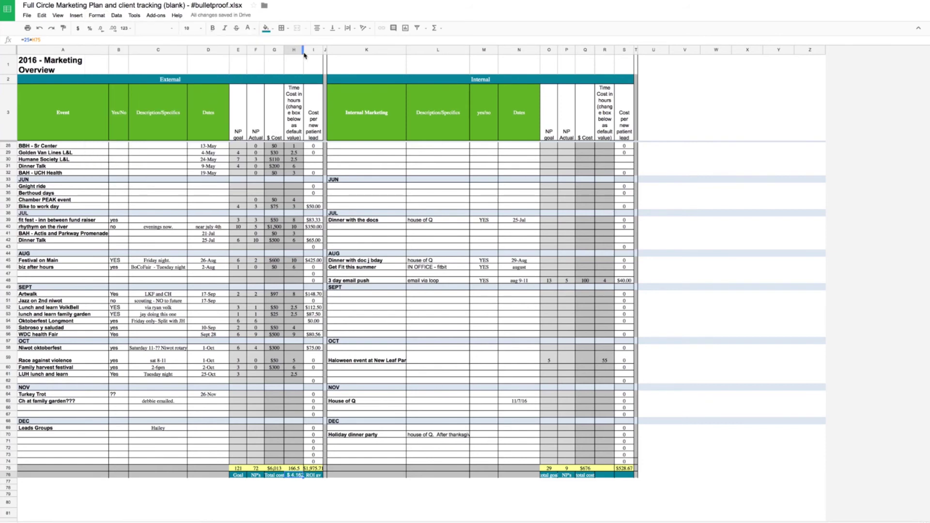
drag(304, 51, 318, 52)
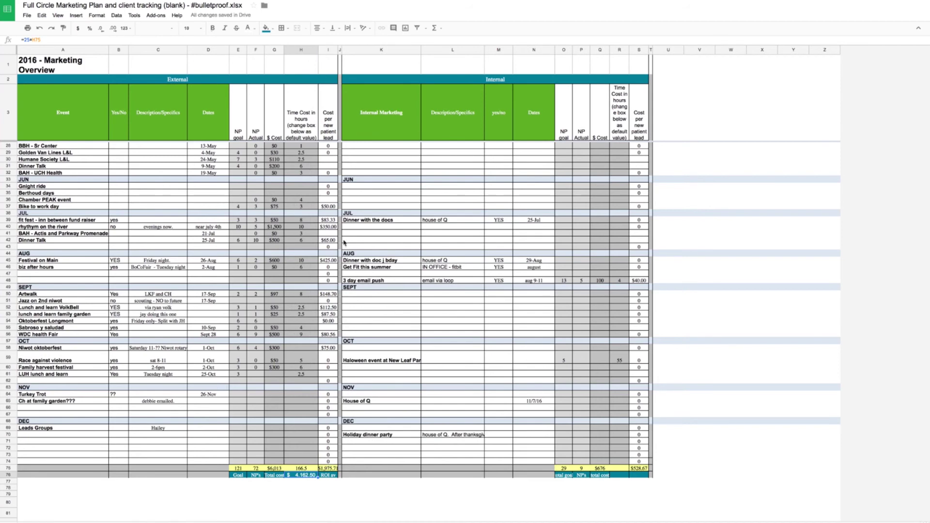
scroll(342, 147, up, 3)
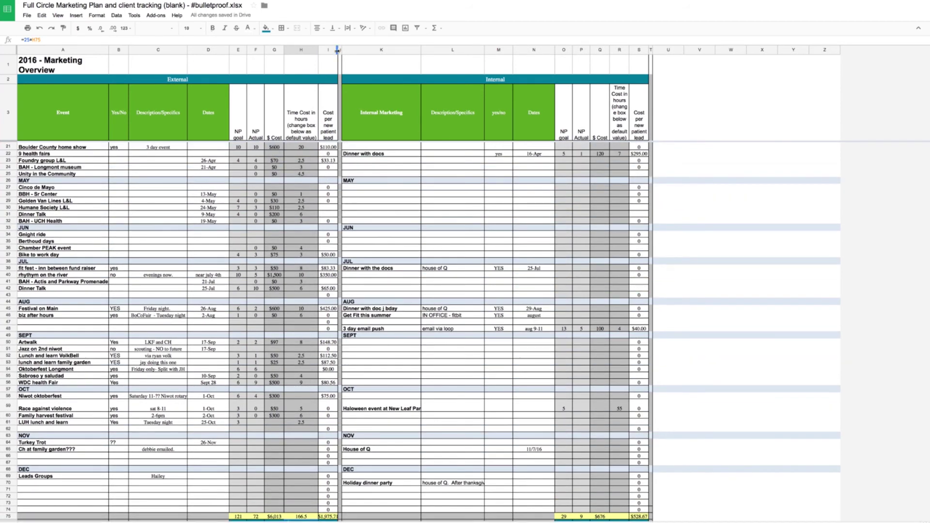
drag(338, 51, 342, 52)
scroll(329, 441, down, 3)
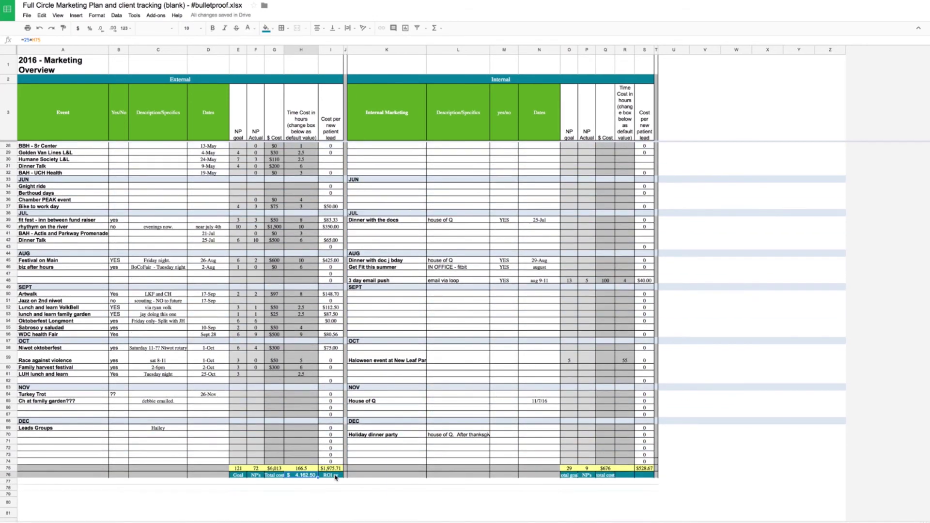
click(336, 476)
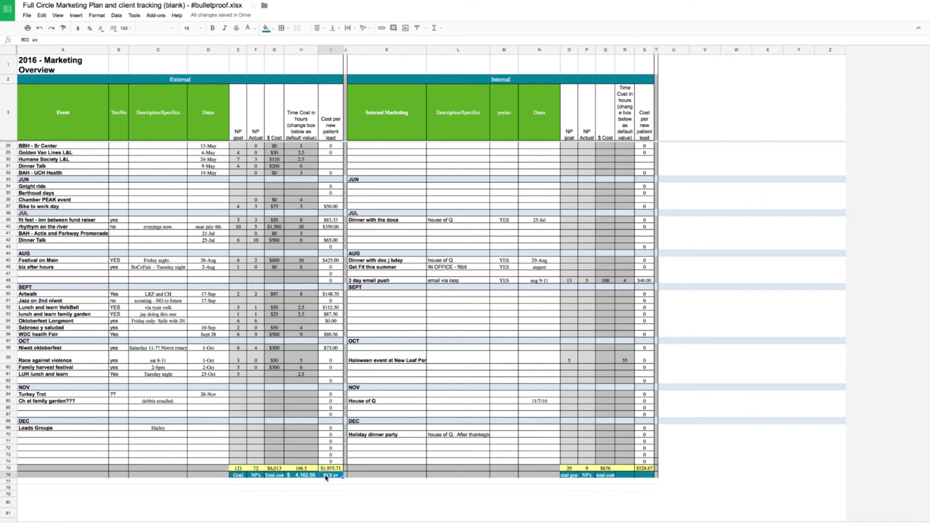
click(330, 467)
click(31, 39)
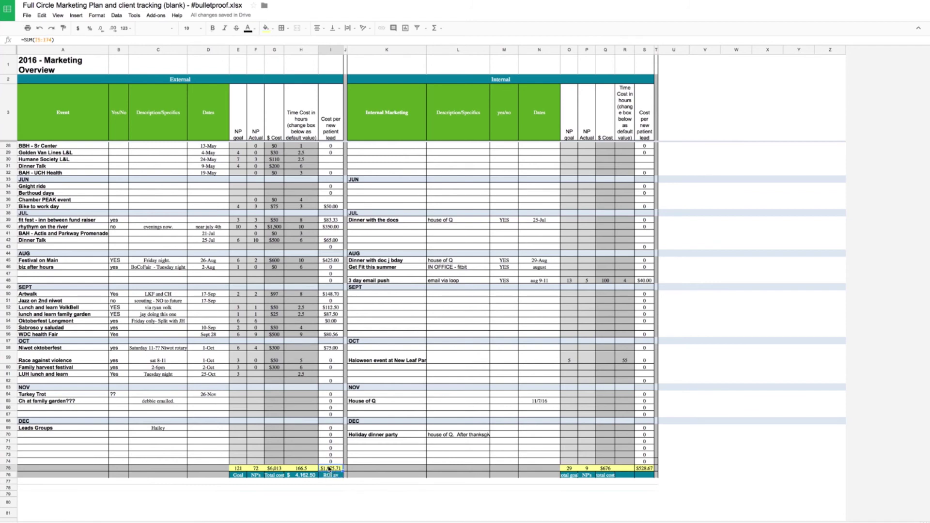
click(39, 39)
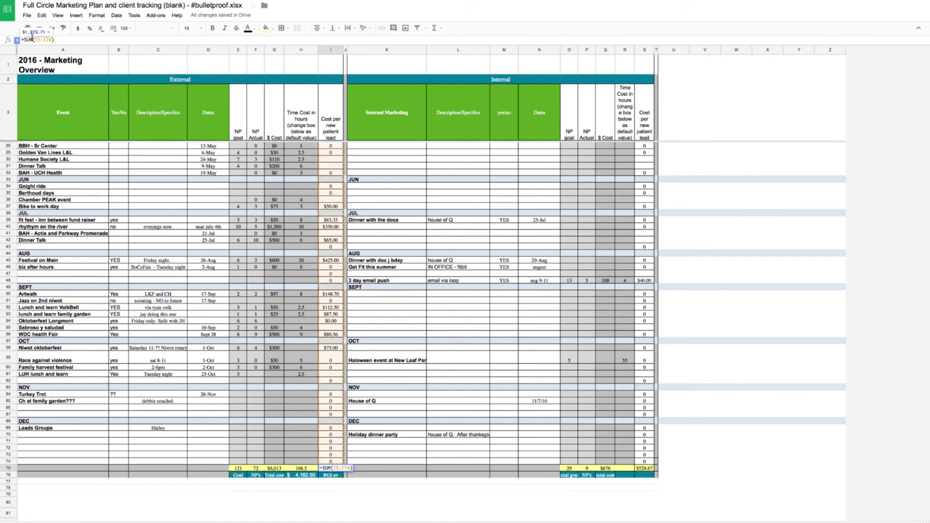
key(Return)
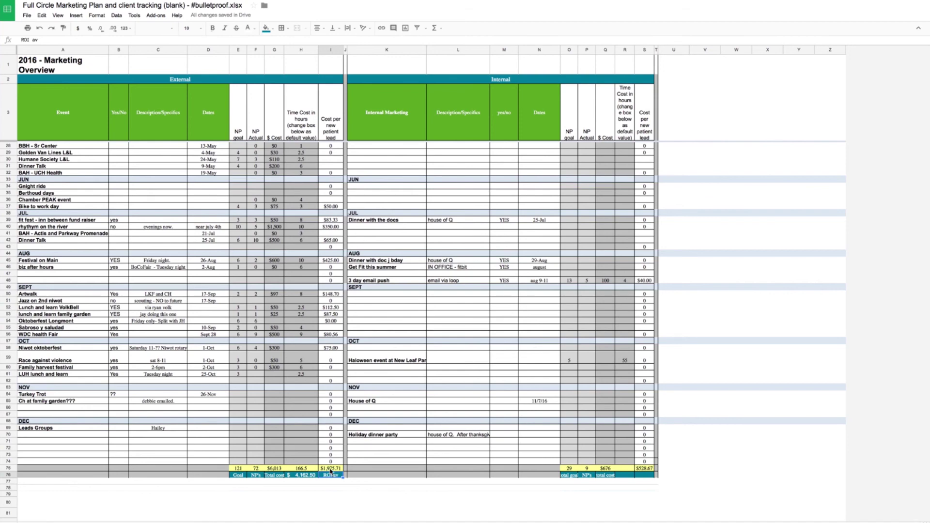
click(332, 469)
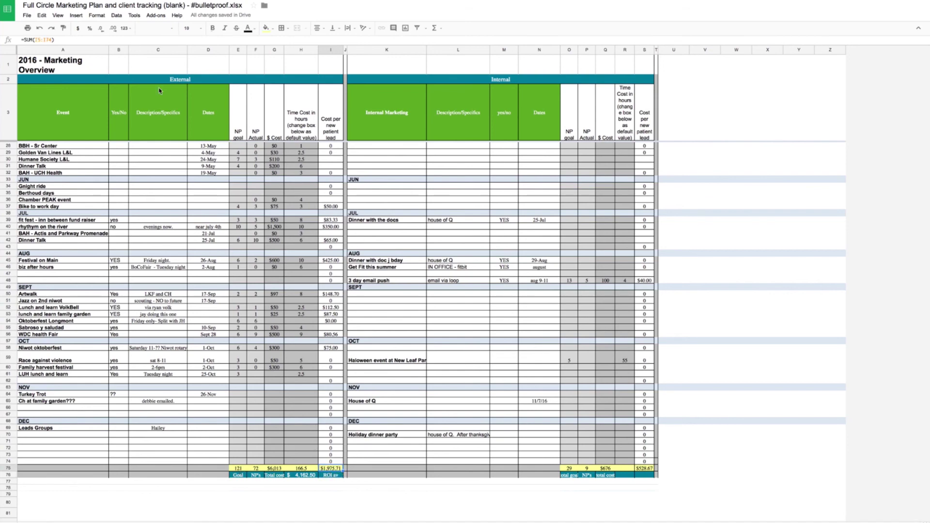
click(57, 40)
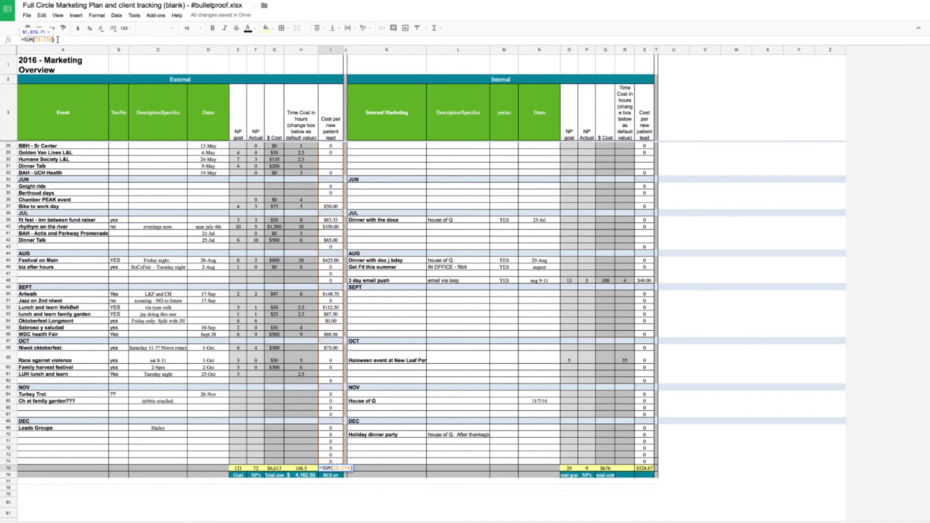
text(/)
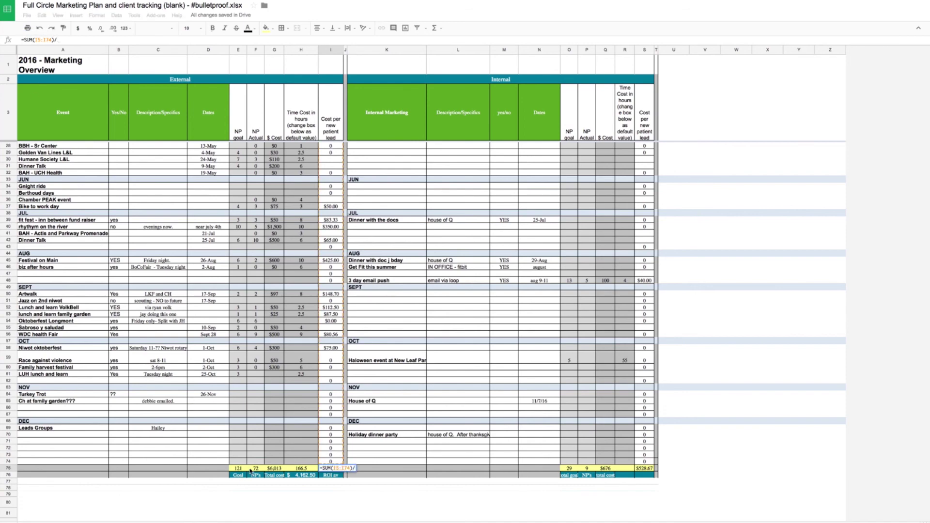
click(254, 469)
key(Return)
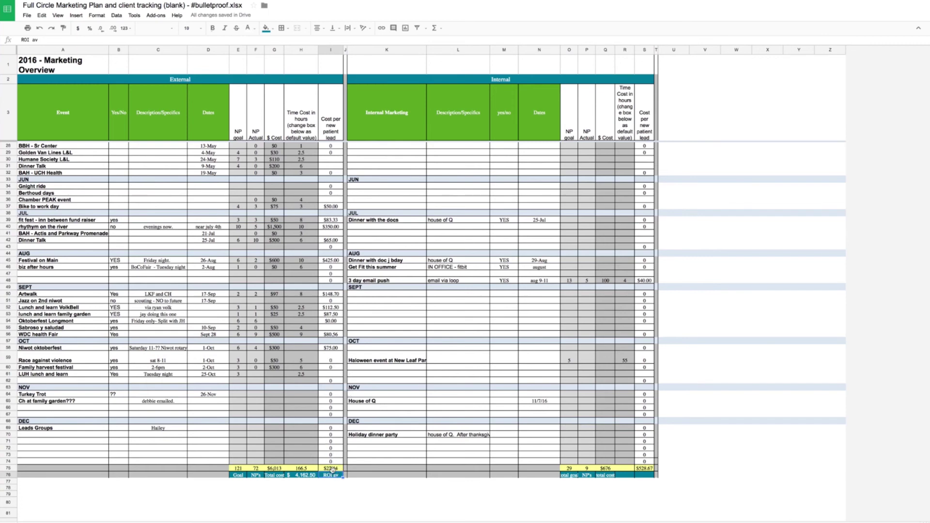
drag(332, 471, 333, 468)
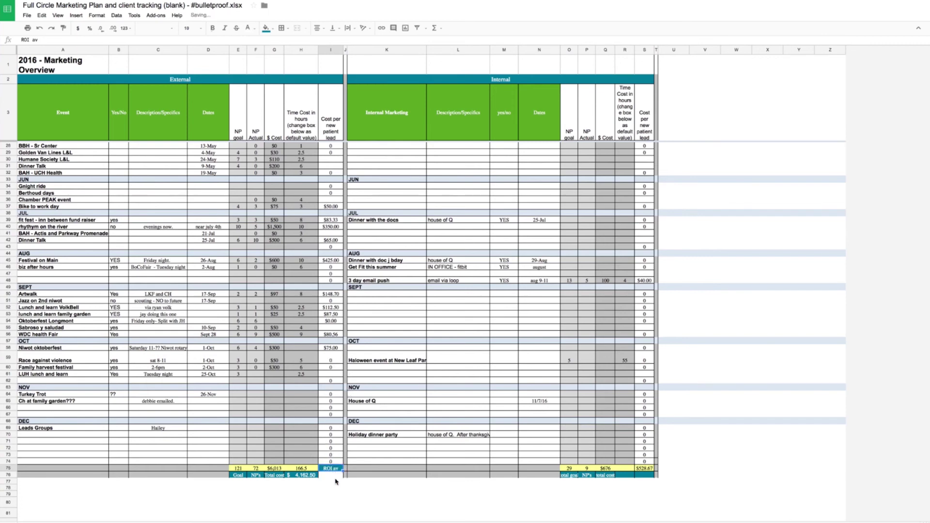
click(42, 15)
click(52, 27)
click(41, 15)
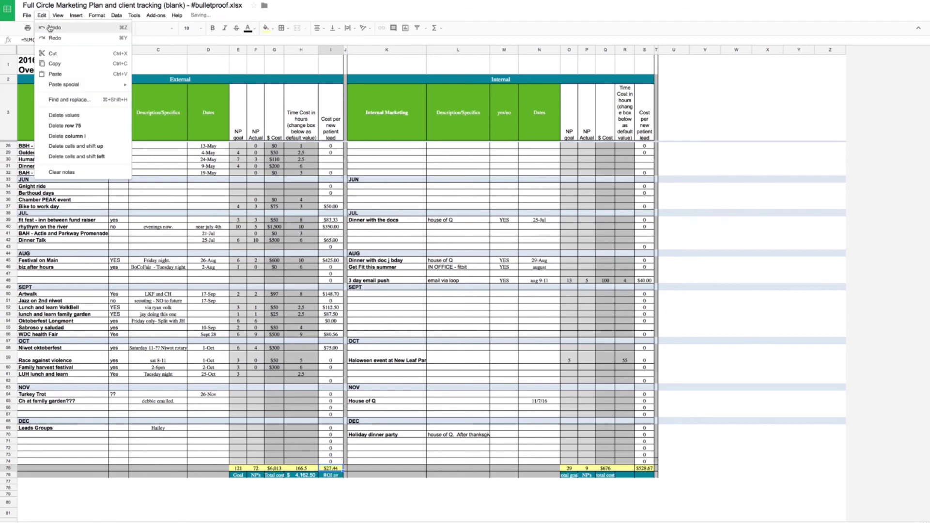
click(51, 28)
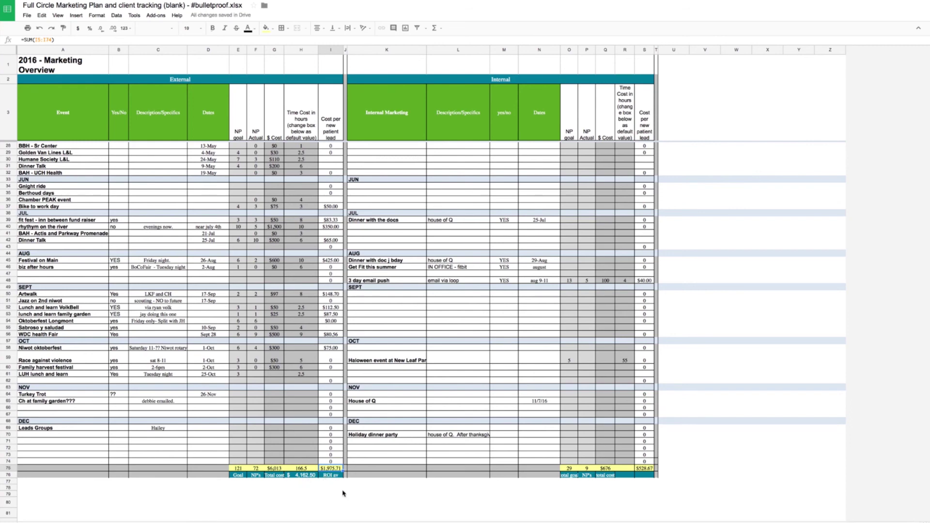
mouse_move(793, 521)
mouse_move(863, 521)
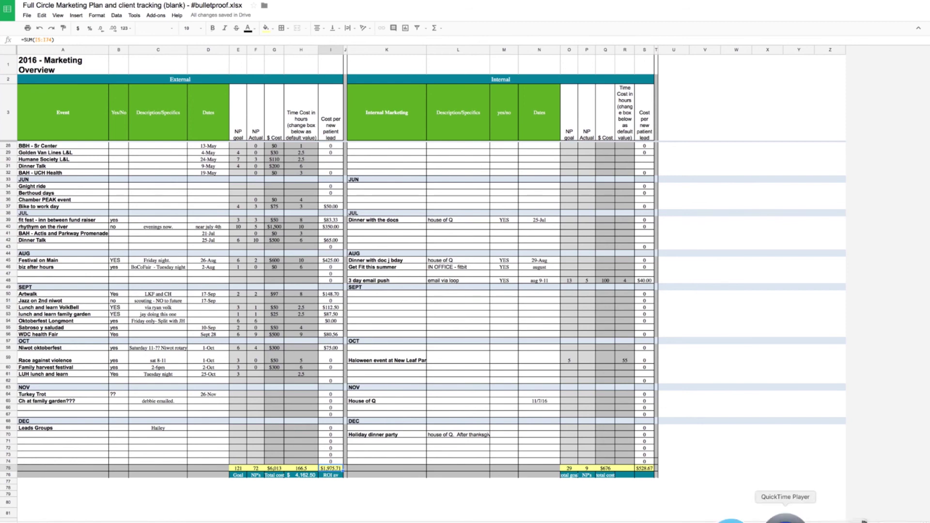